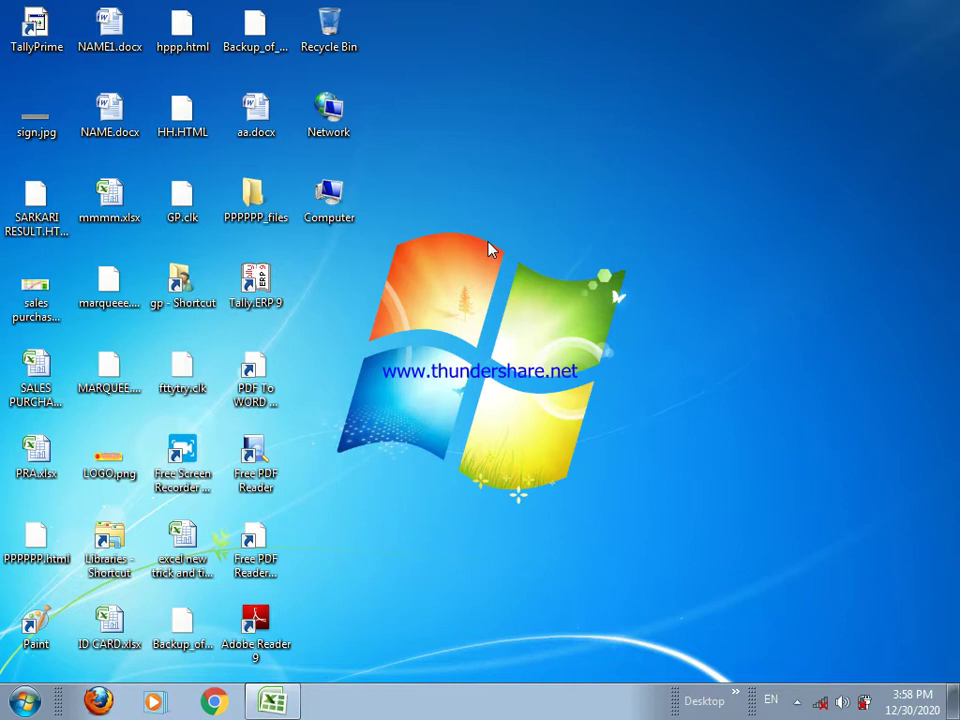
right_click(438, 180)
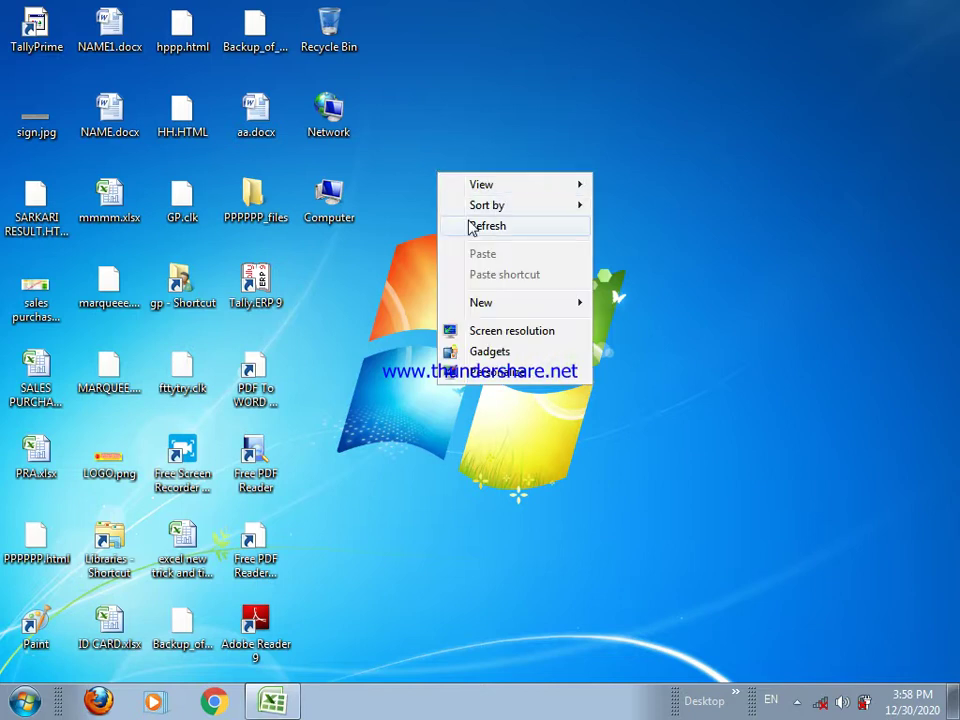
click(468, 224)
right_click(430, 172)
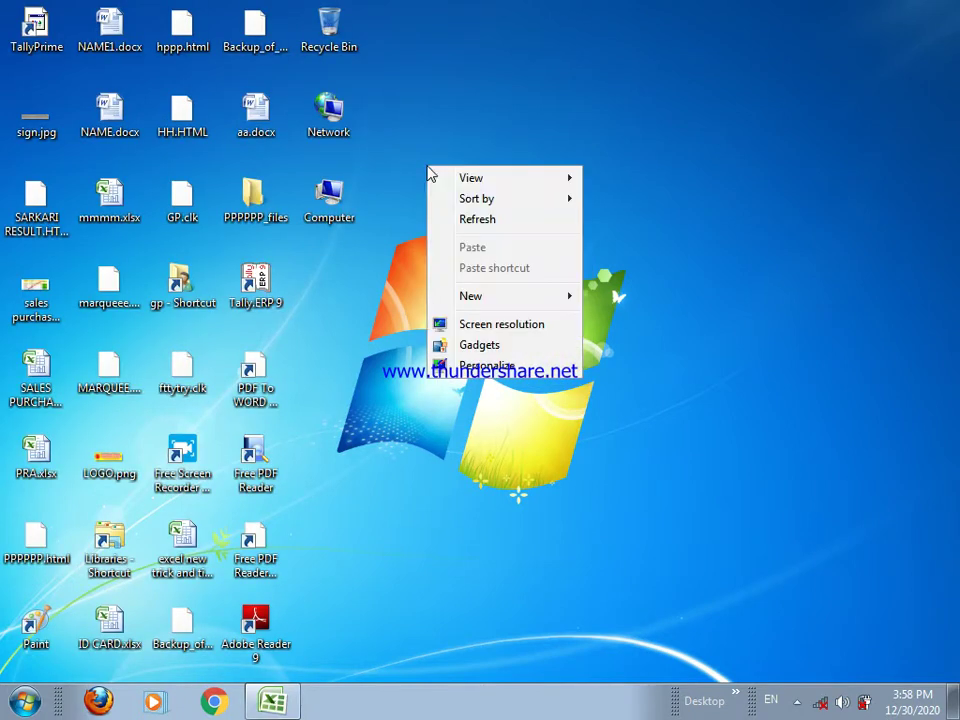
click(462, 220)
right_click(431, 190)
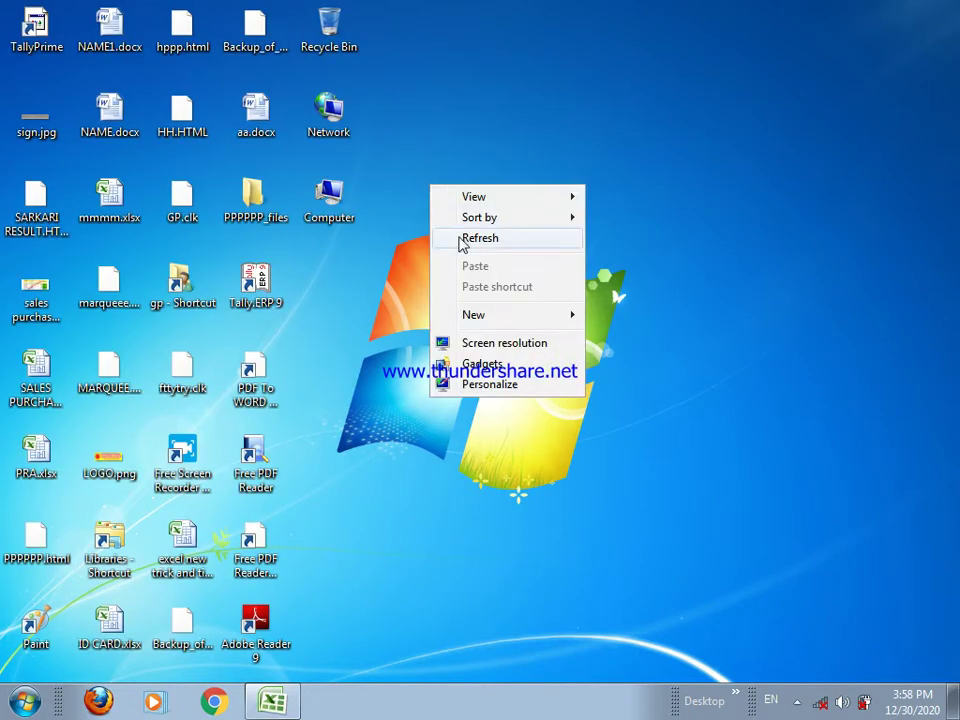
click(462, 240)
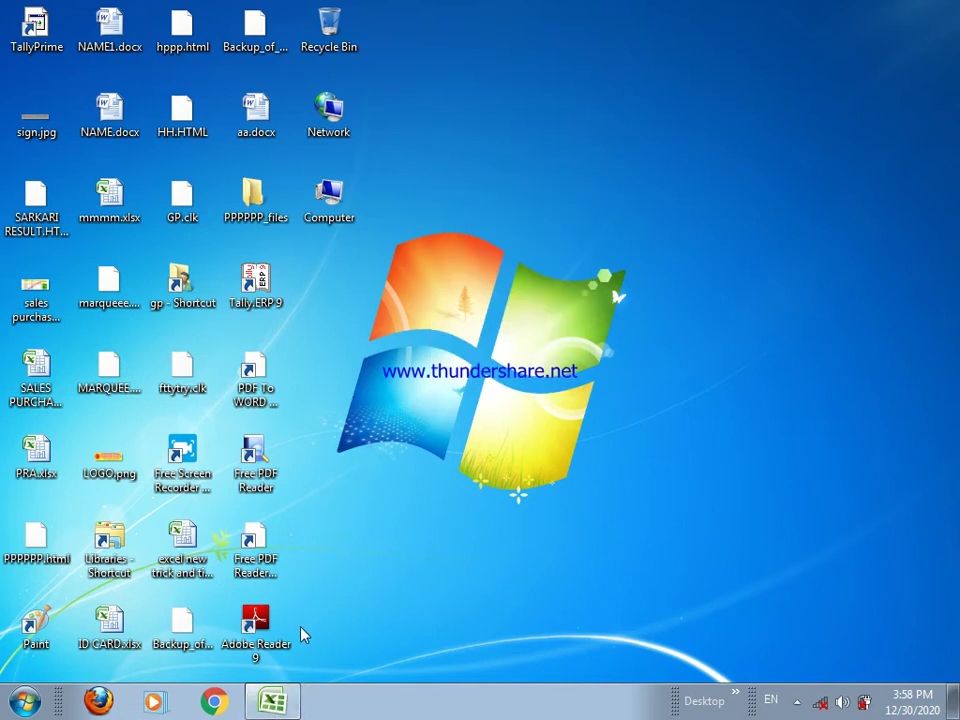
- Switch to the day ook.xlsx workbook in Excel and look through its Reciept, Payment and Day Book sheets
key(alt+Tab)
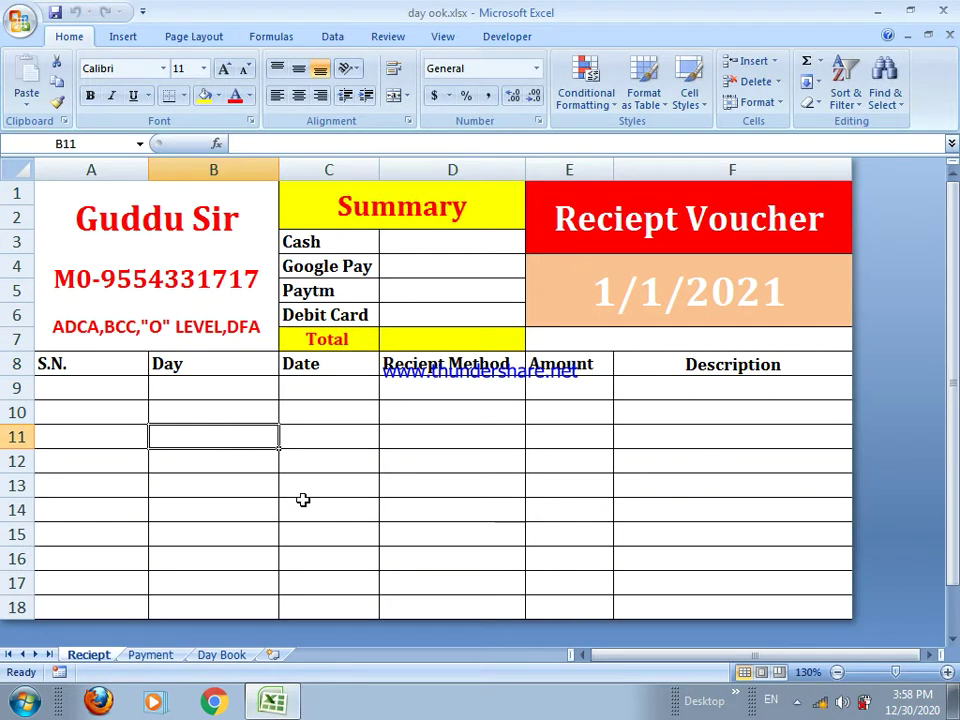
click(237, 370)
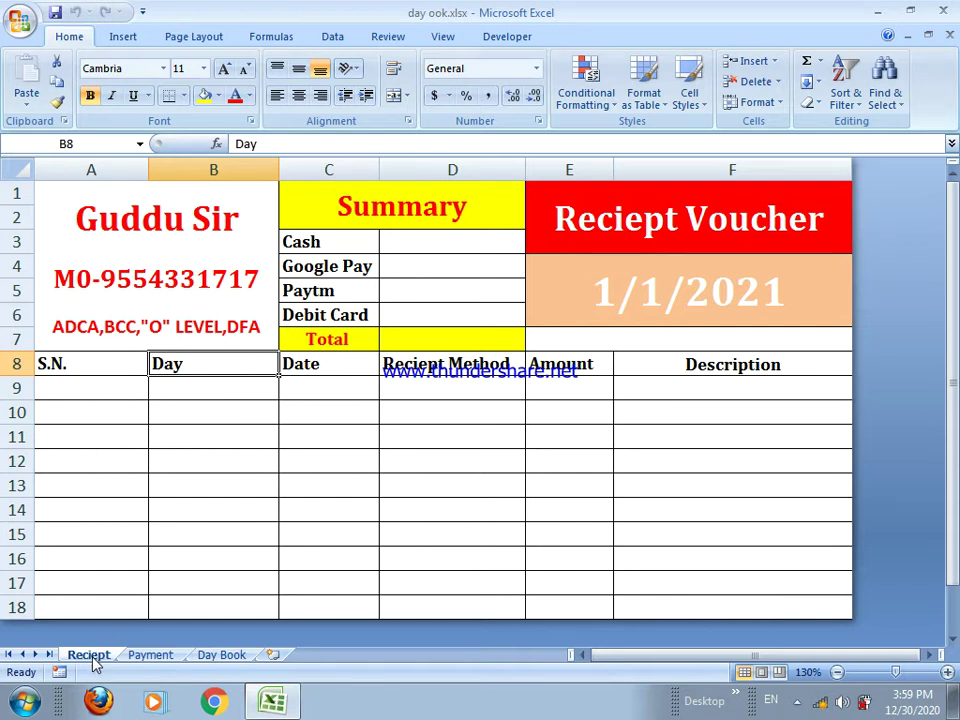
click(148, 656)
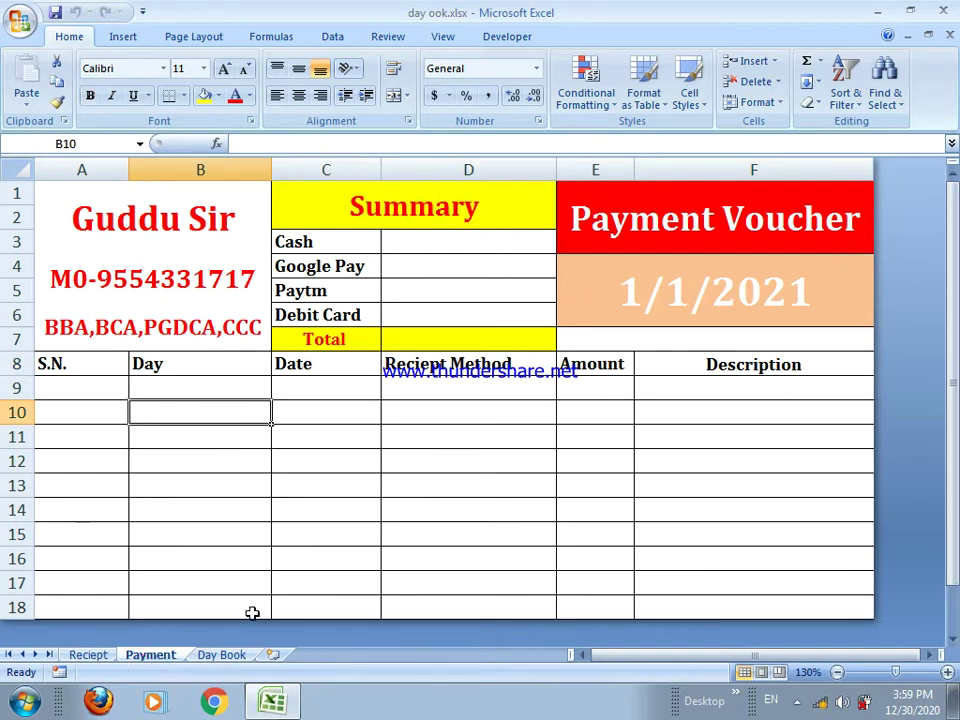
click(221, 656)
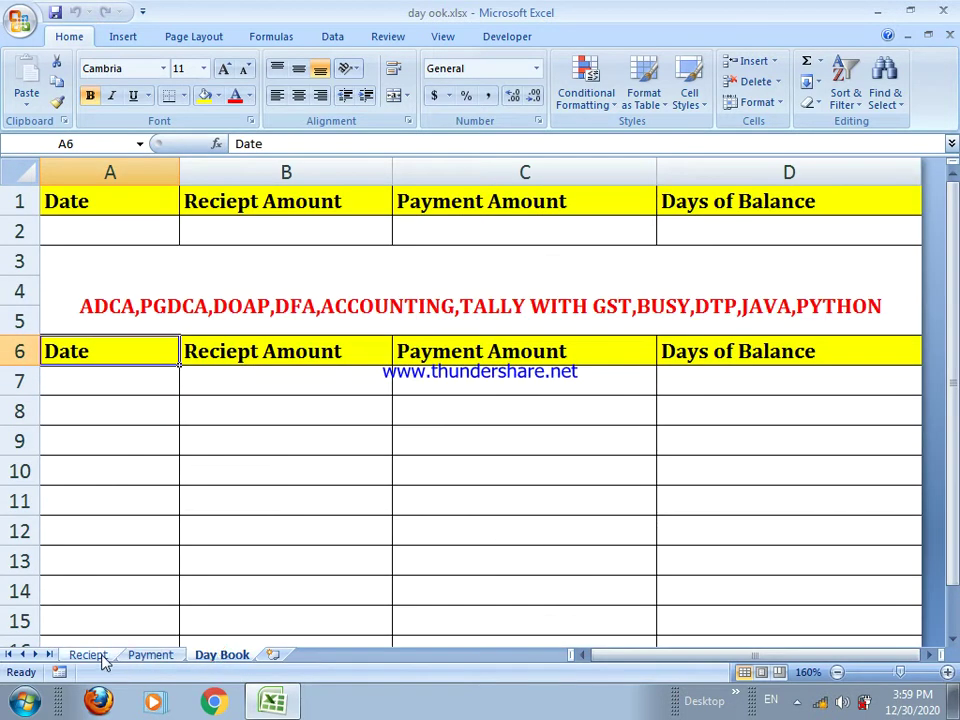
click(101, 657)
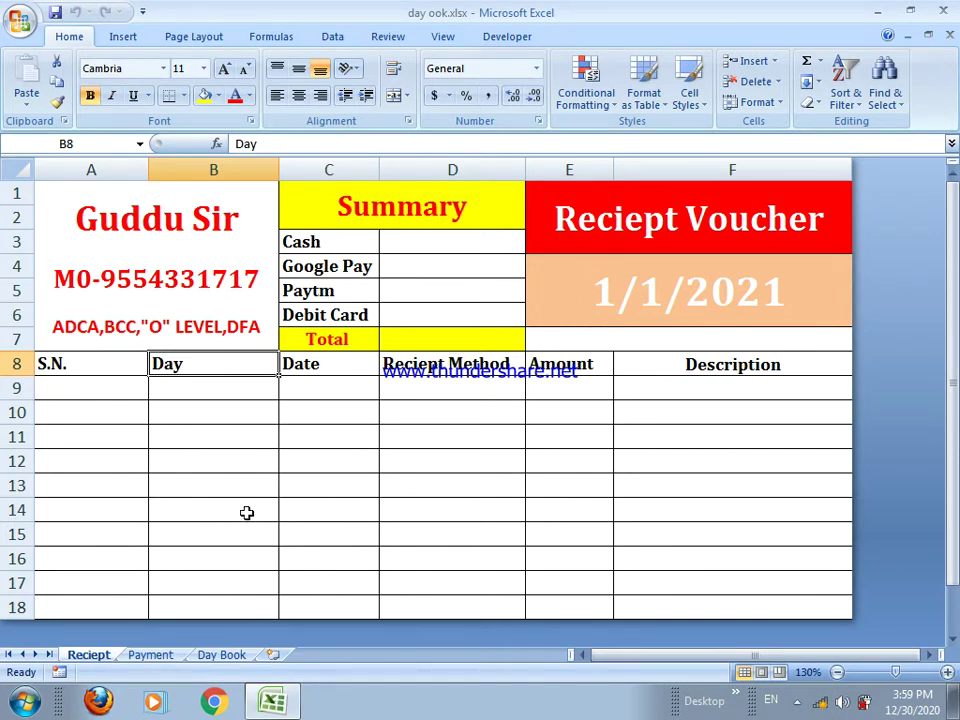
click(152, 657)
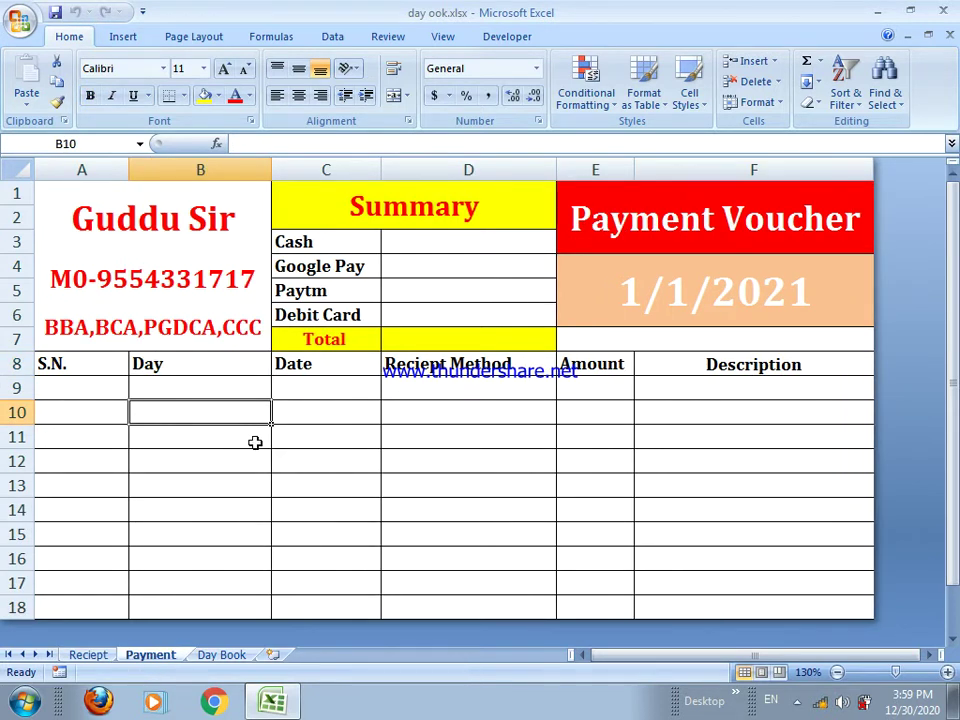
click(217, 658)
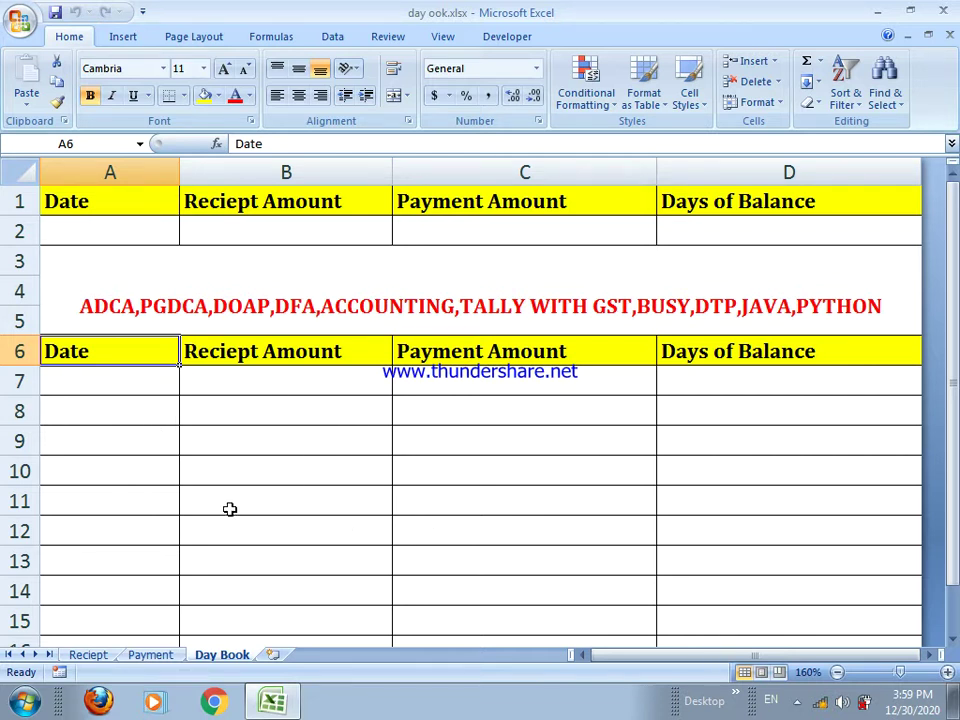
click(88, 655)
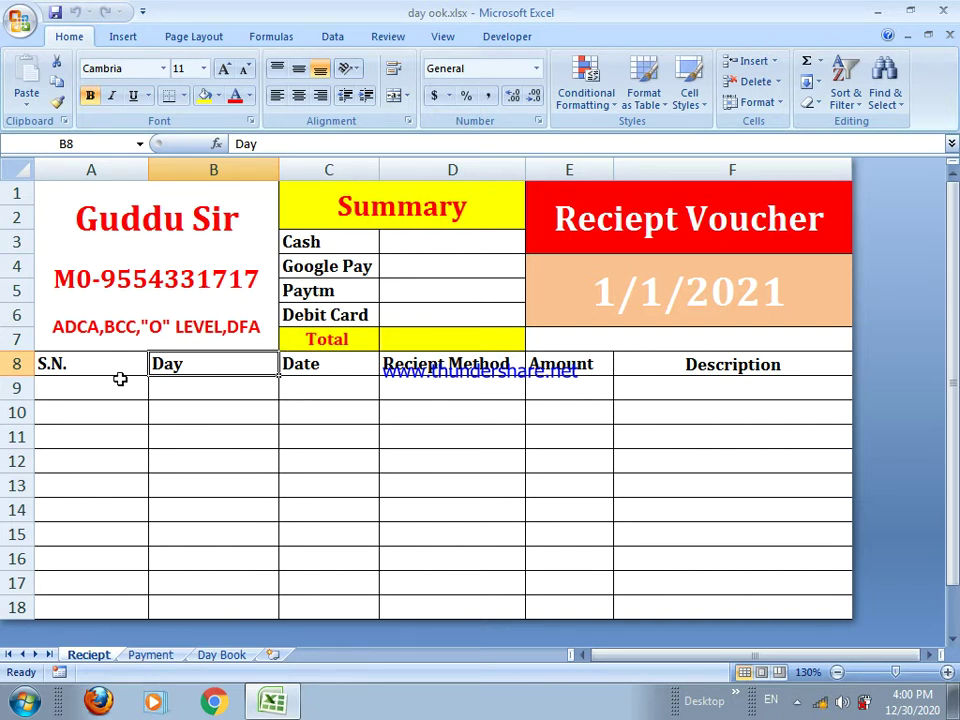
- Convert the range A8:F18 on the Reciept sheet into a table, using row 8 as its headers
click(91, 393)
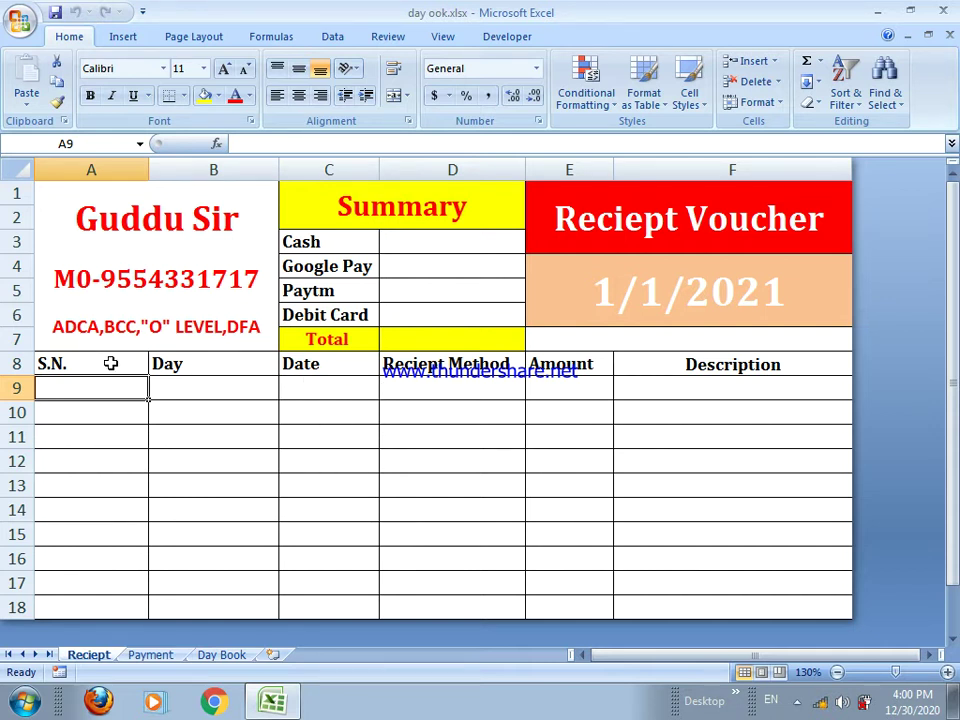
drag(109, 357, 733, 608)
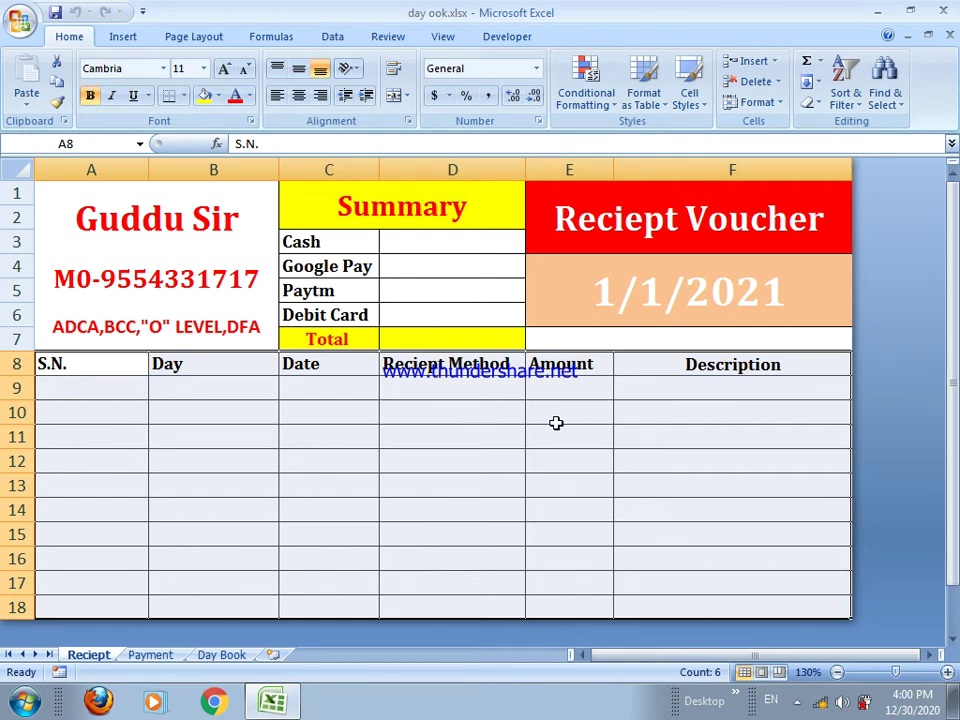
key(ctrl+t)
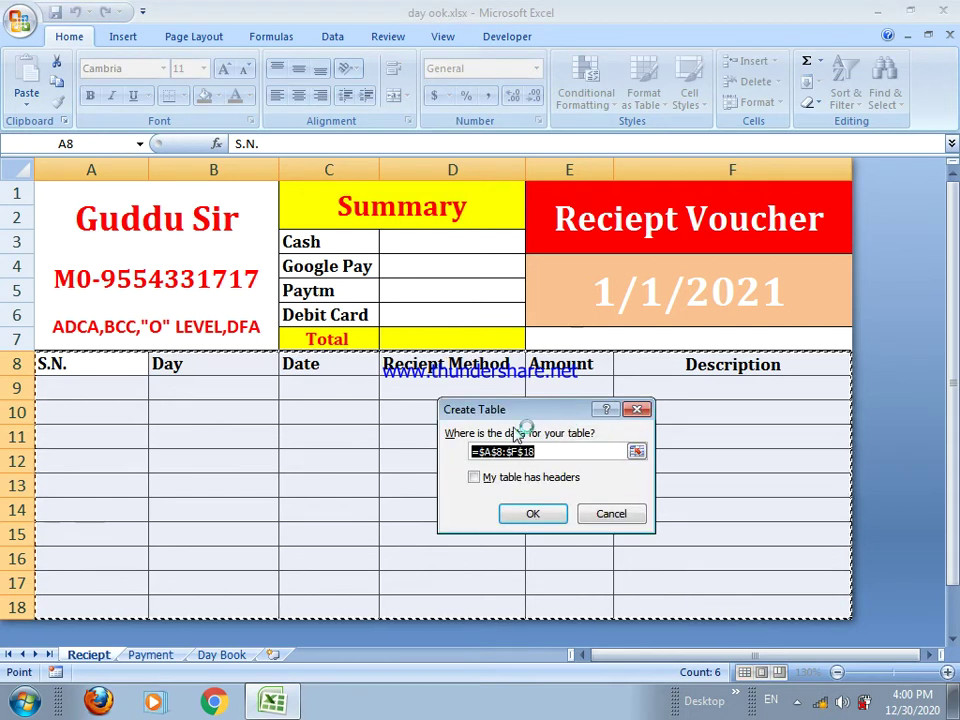
drag(515, 407, 486, 312)
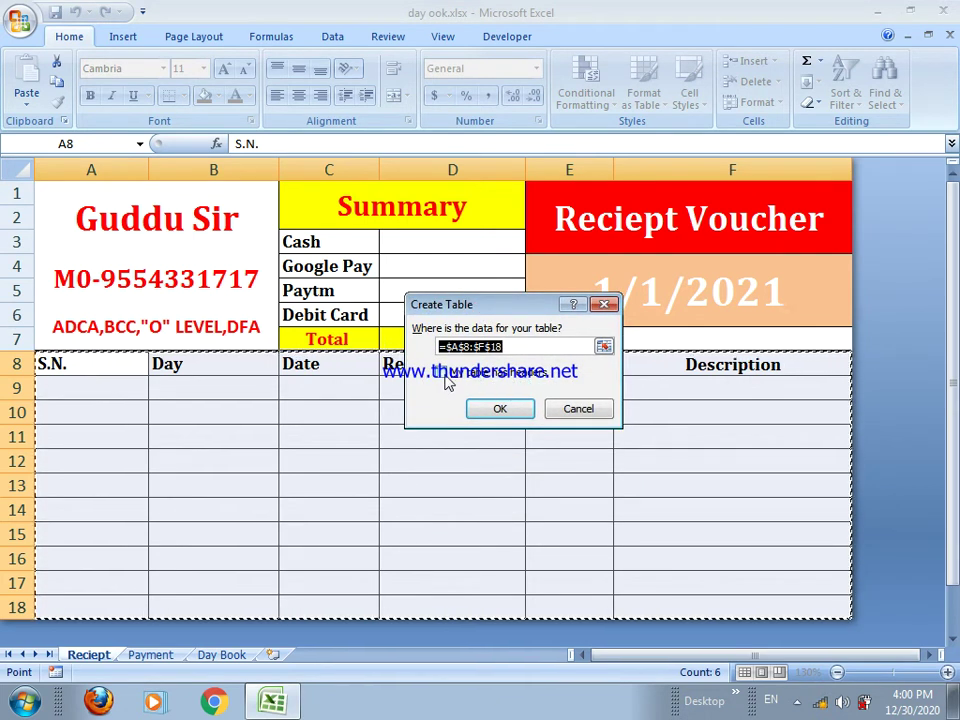
click(500, 410)
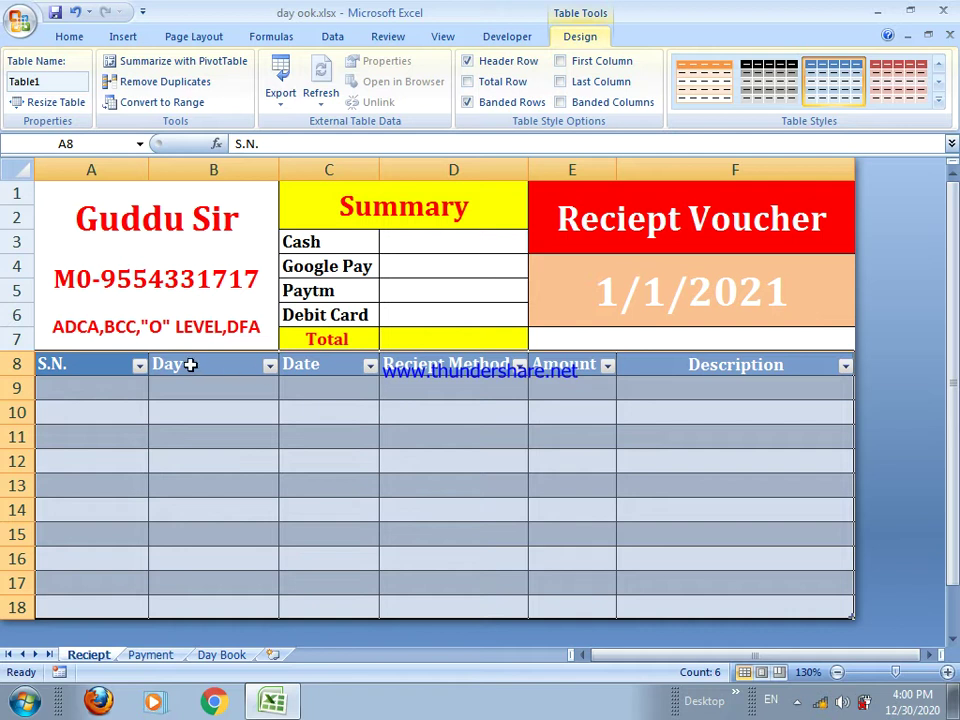
click(575, 468)
click(416, 437)
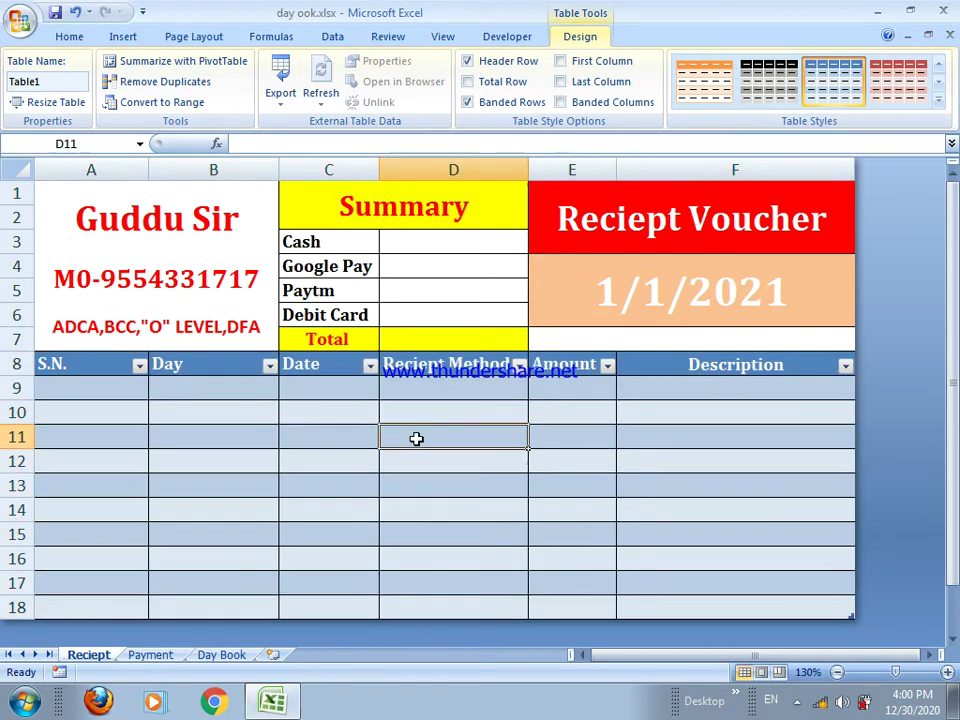
- Widen the S.N. column to nearly three times its width and select cell A9
click(206, 395)
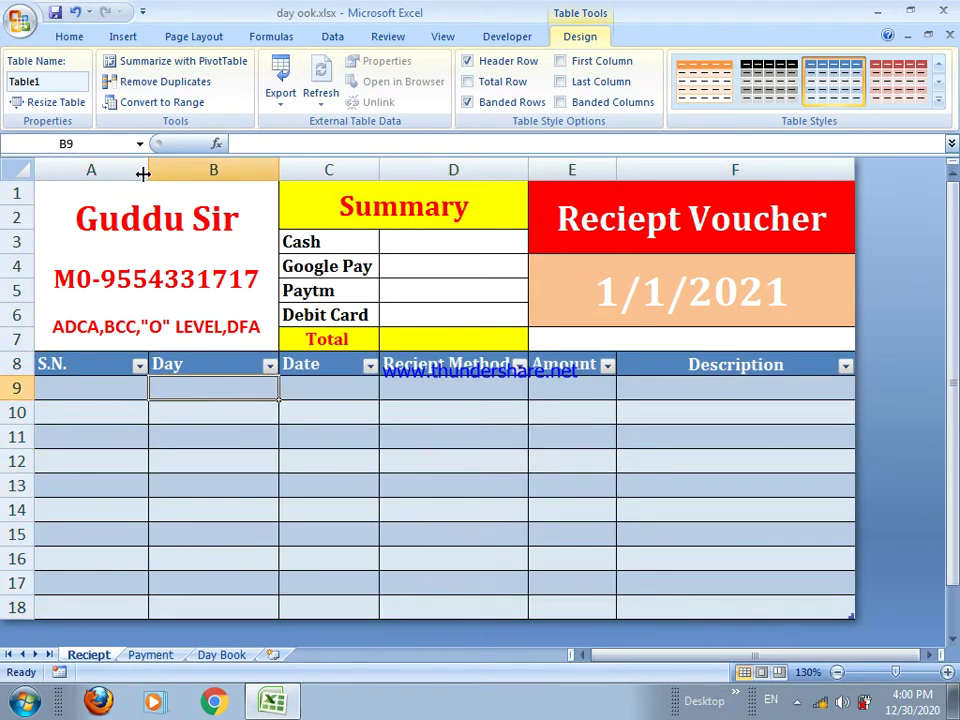
drag(148, 171, 315, 208)
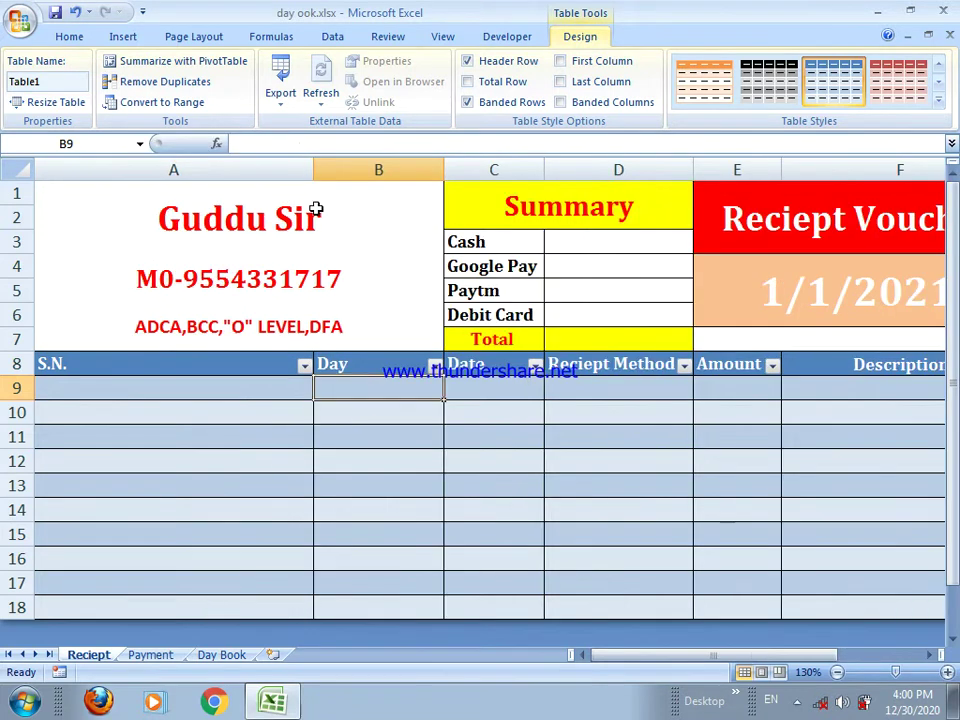
click(215, 387)
drag(311, 177, 346, 183)
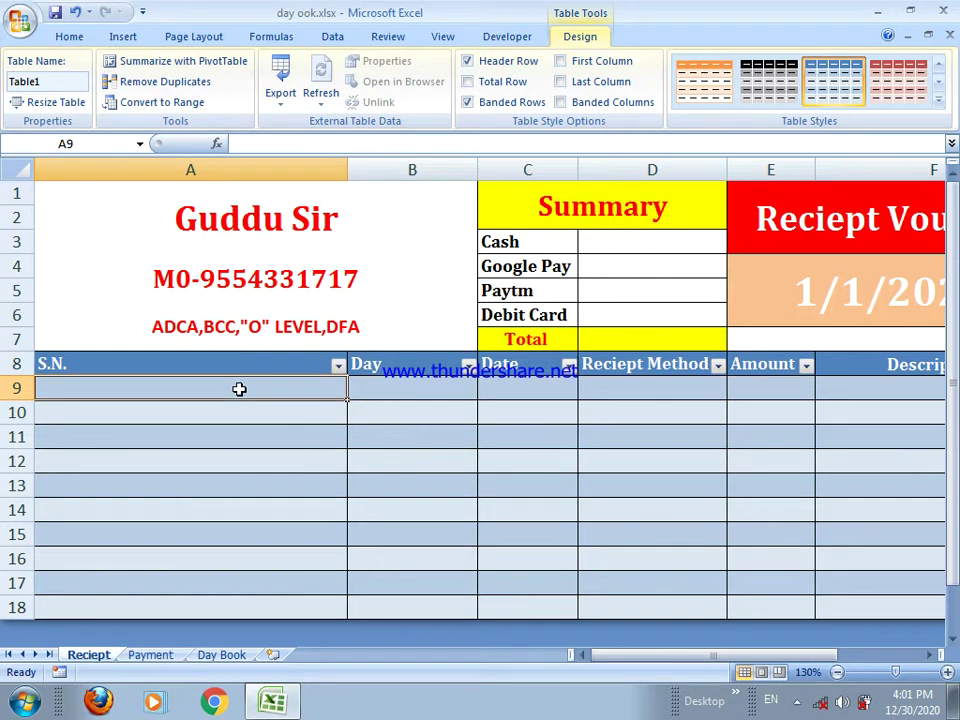
- Enter the serial number formula =IF(Table1[[#This Row],[Date]]="","",ROW(1:1)) in cell A9, referencing the Date cell of the same row
text(=)
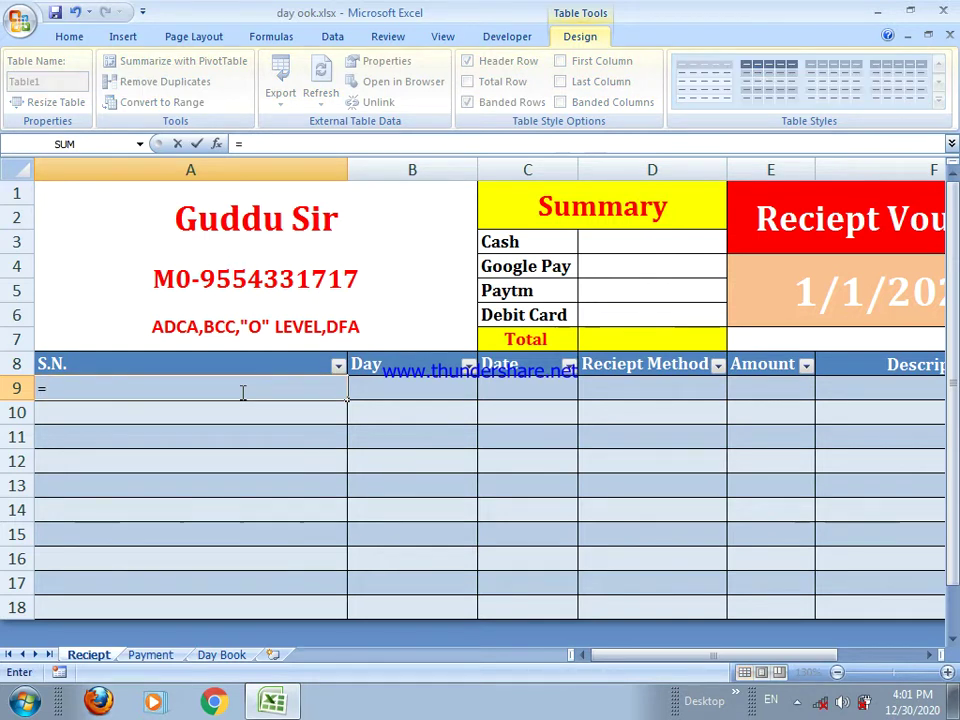
text(if()
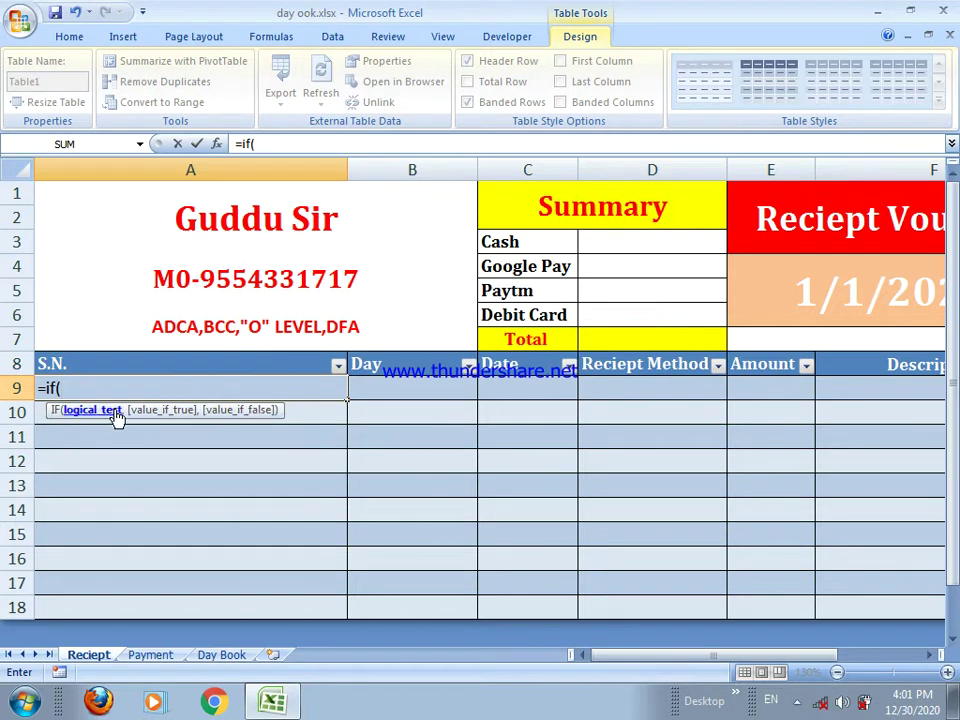
click(531, 394)
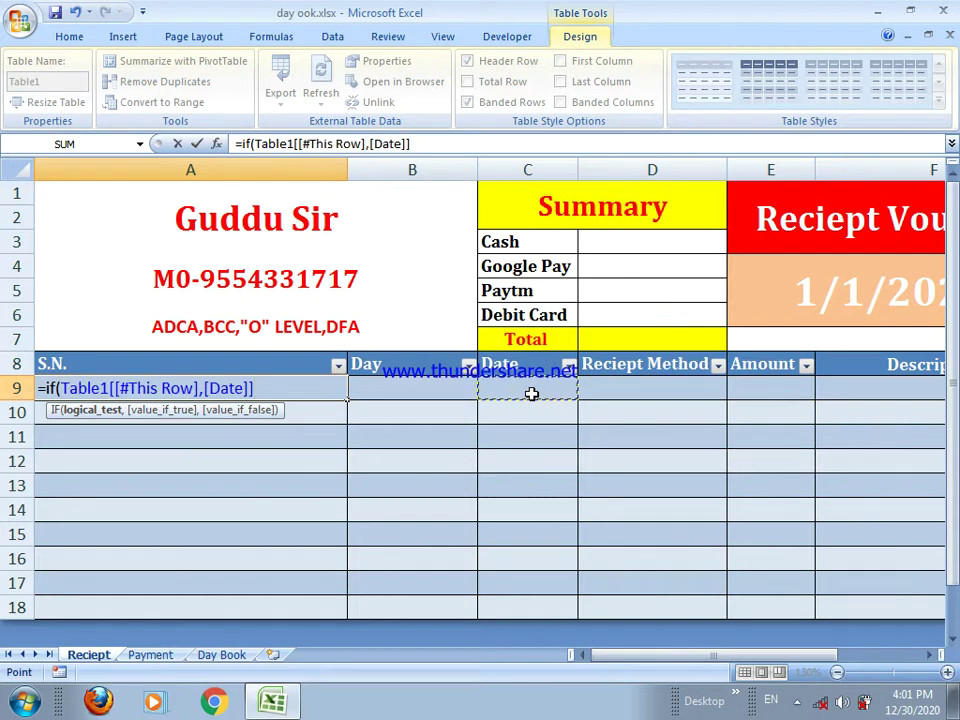
text(="",)
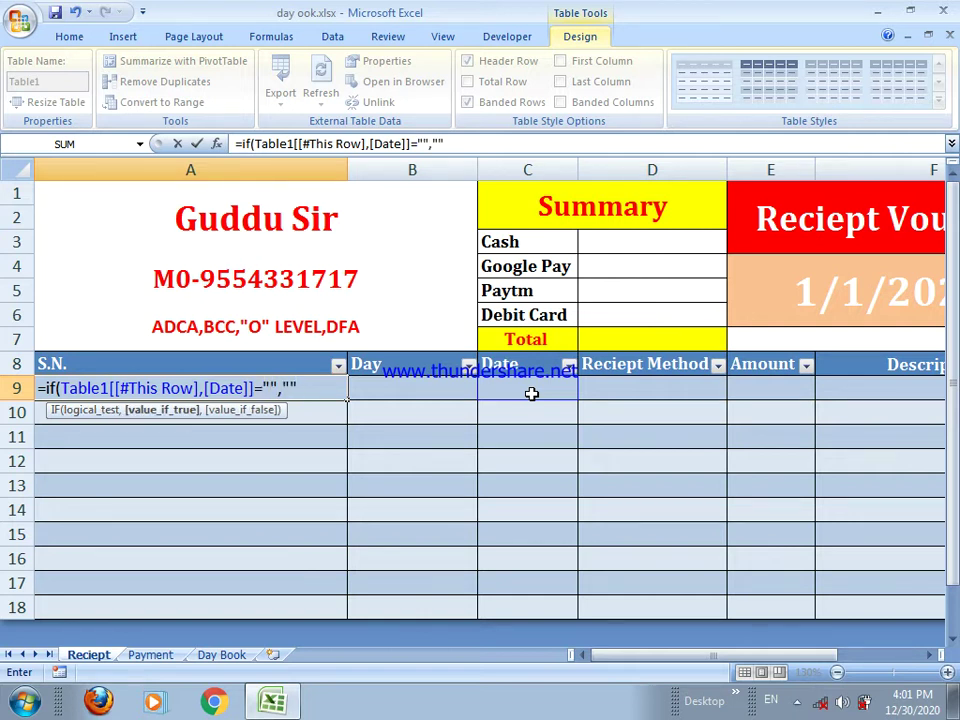
text("",row)
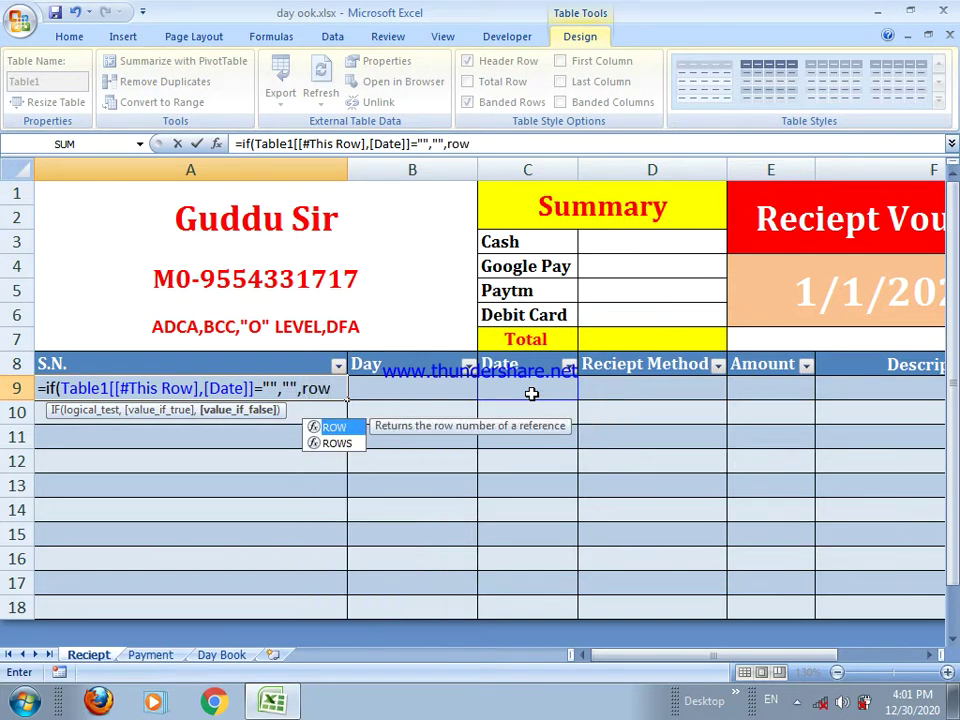
text(()
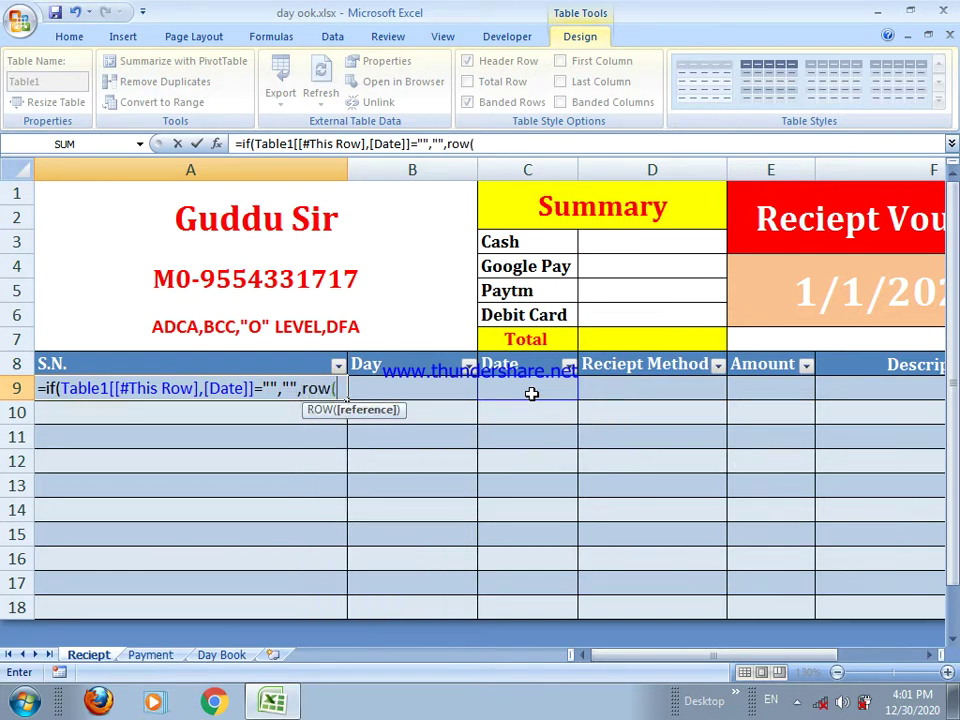
text(1:1)
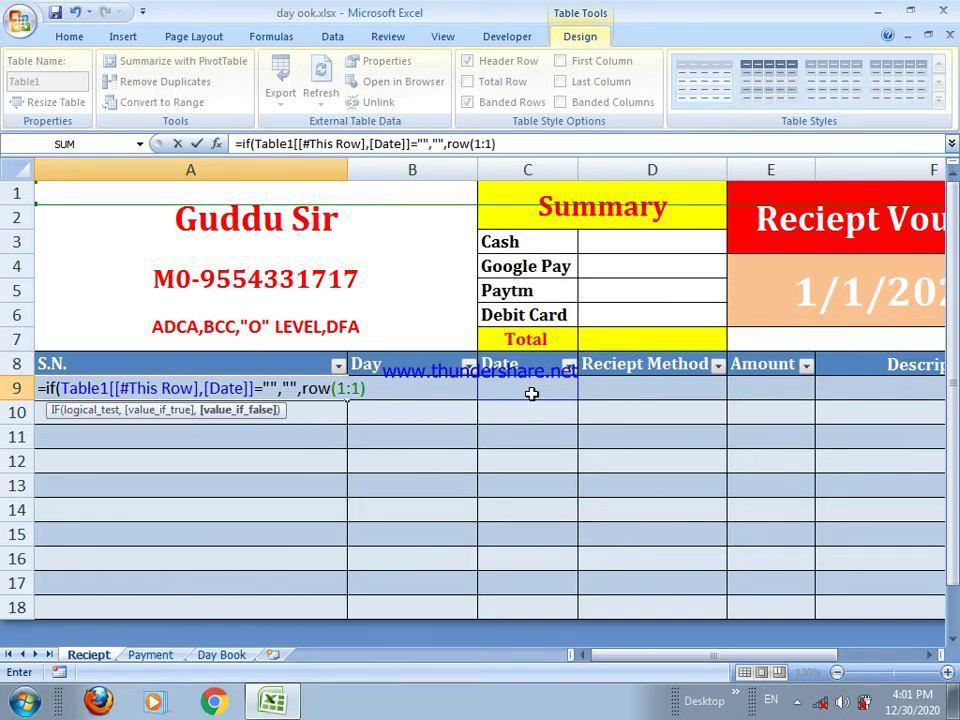
text())
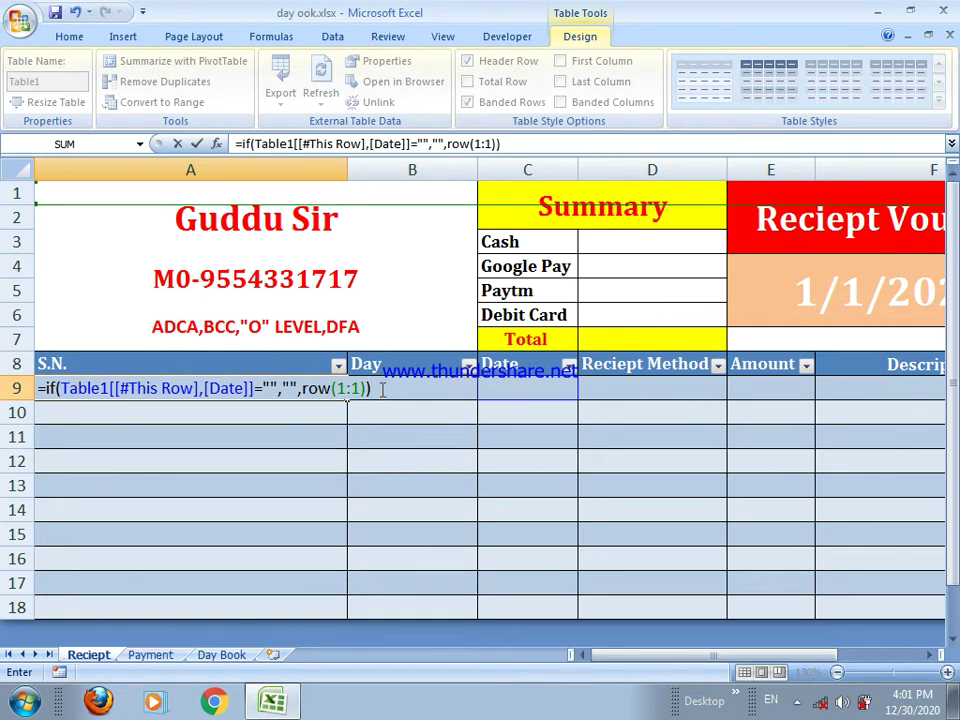
key(Return)
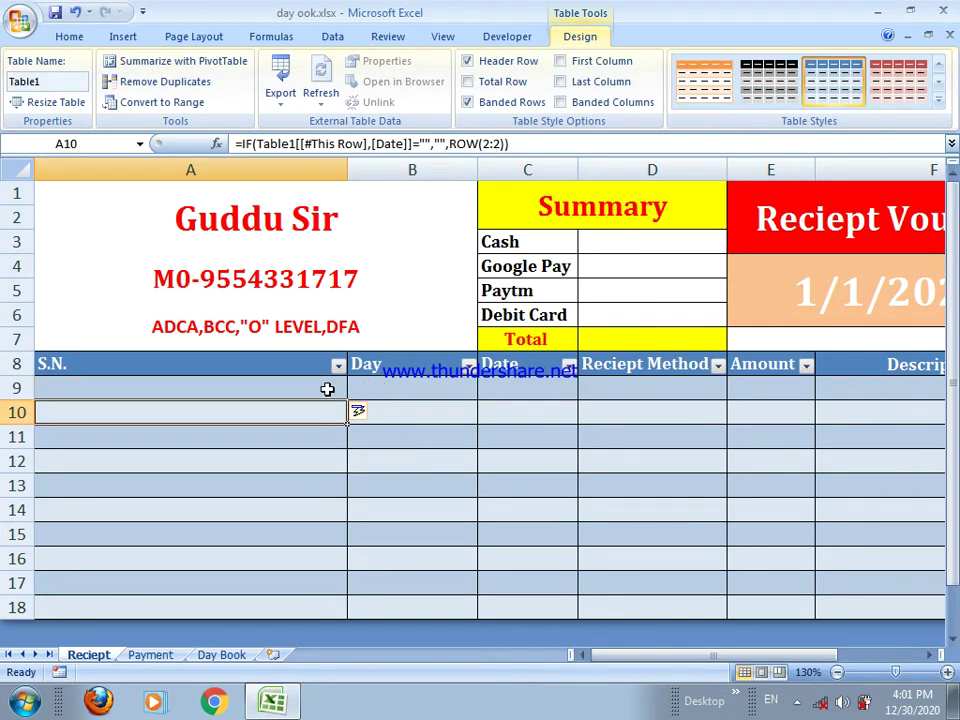
click(327, 389)
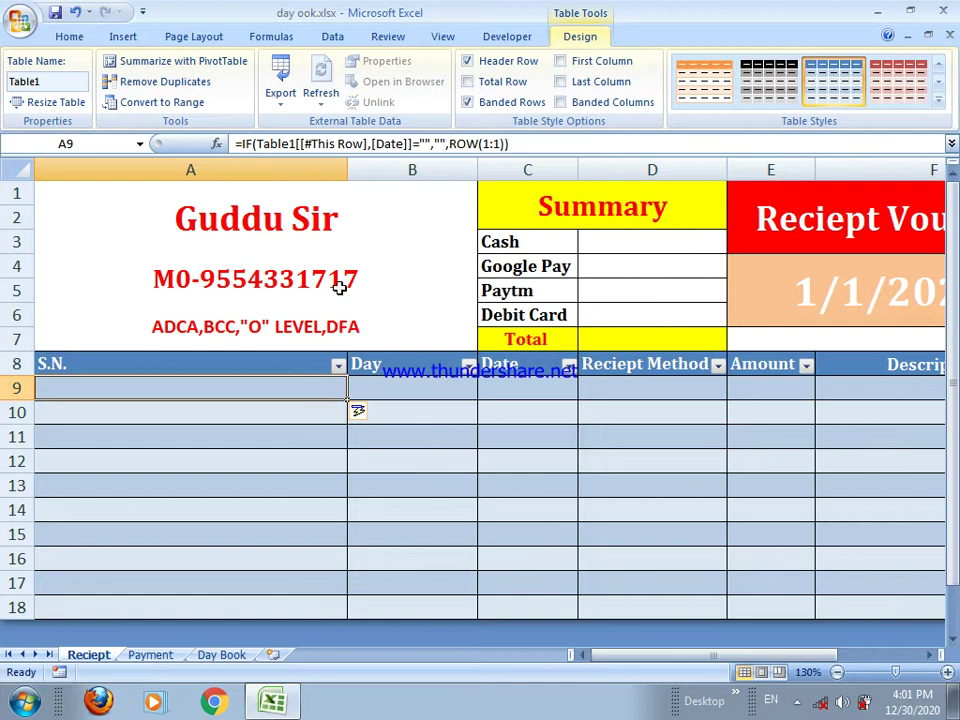
- Narrow the S.N. column to slightly less than its original width and widen the Day column by about 40 percent
drag(346, 172, 87, 242)
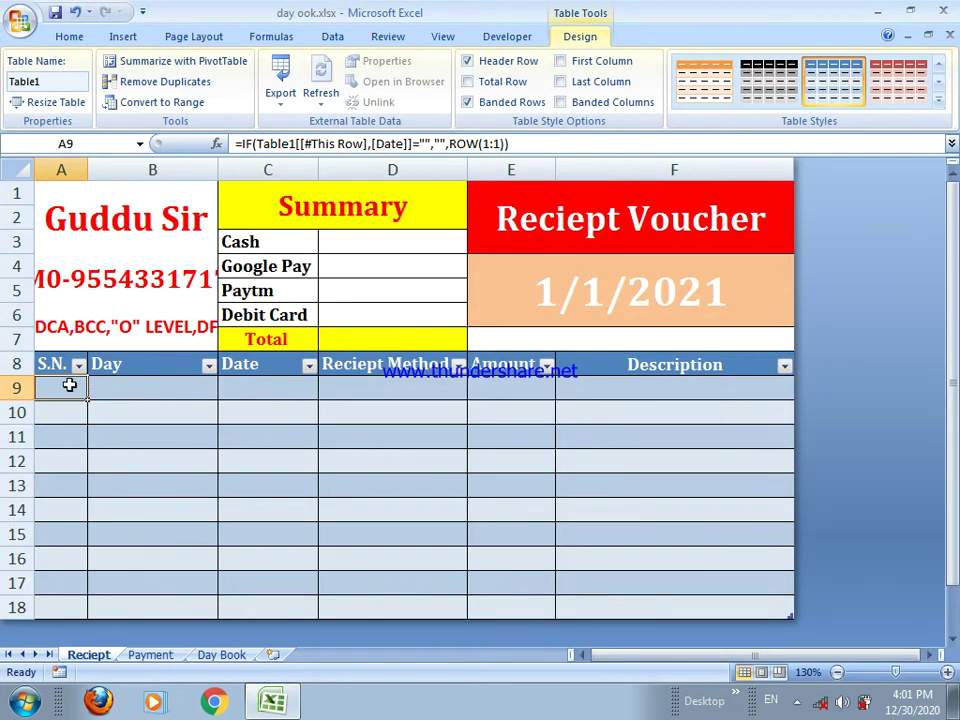
drag(87, 170, 129, 202)
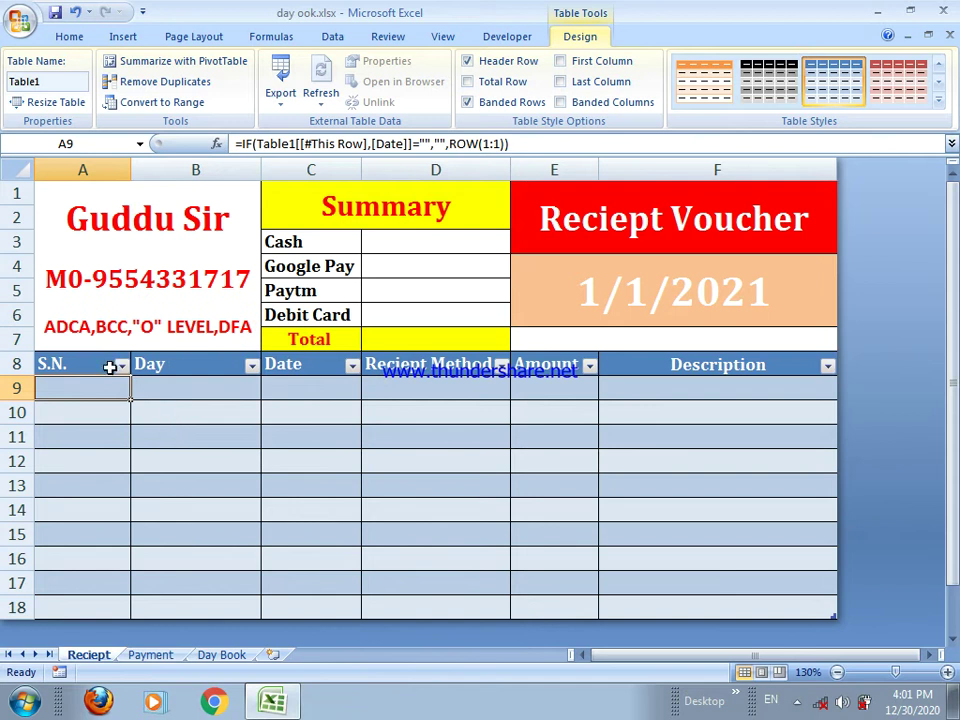
click(167, 386)
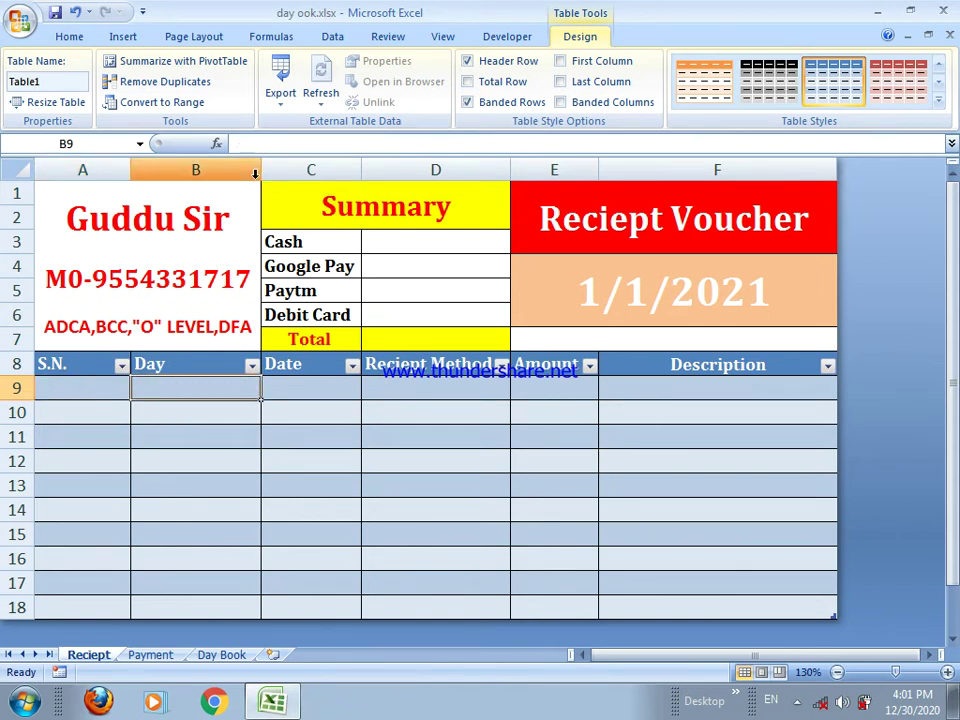
drag(261, 170, 311, 196)
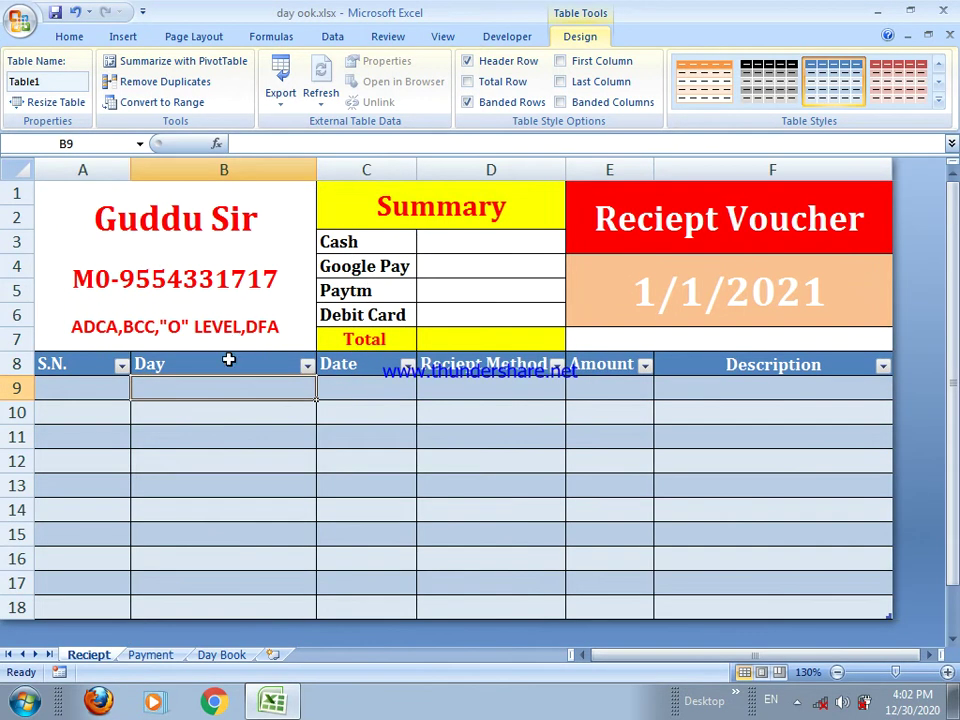
- Enter the formula =TEXT(Table1[[#This Row],[Date]],"ddd") in cell B9 to fill the Day column from each row's date
text(=text)
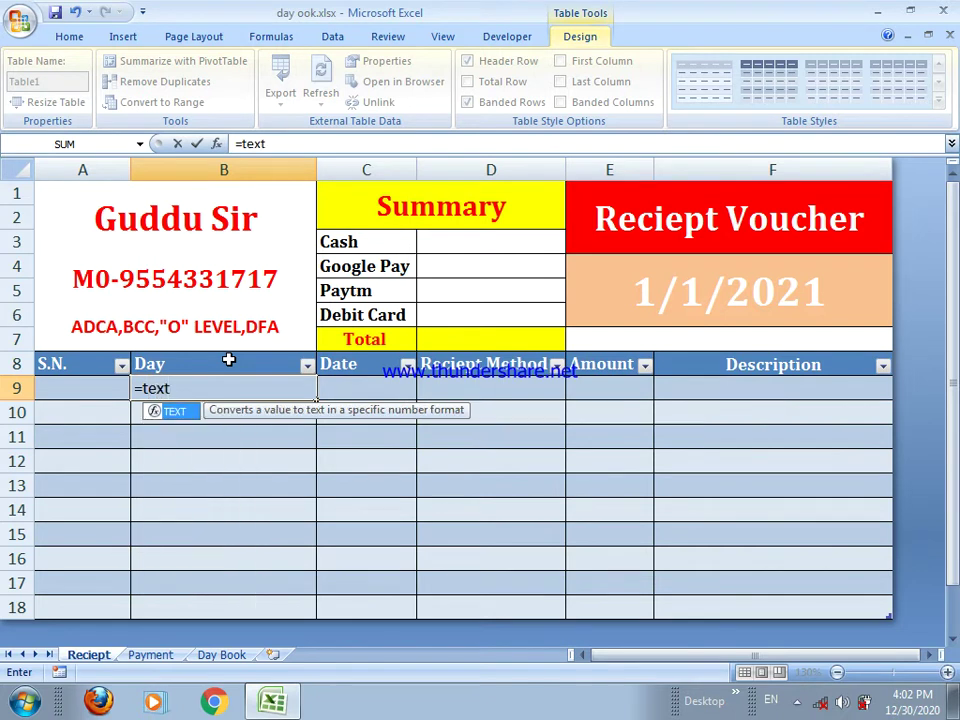
key(Tab)
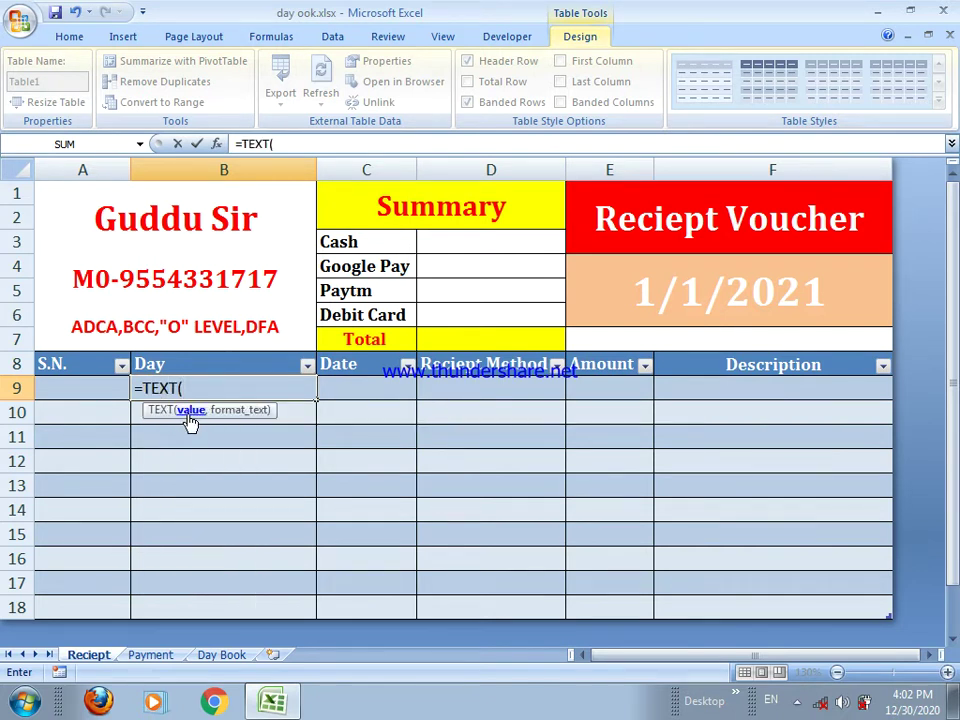
click(358, 395)
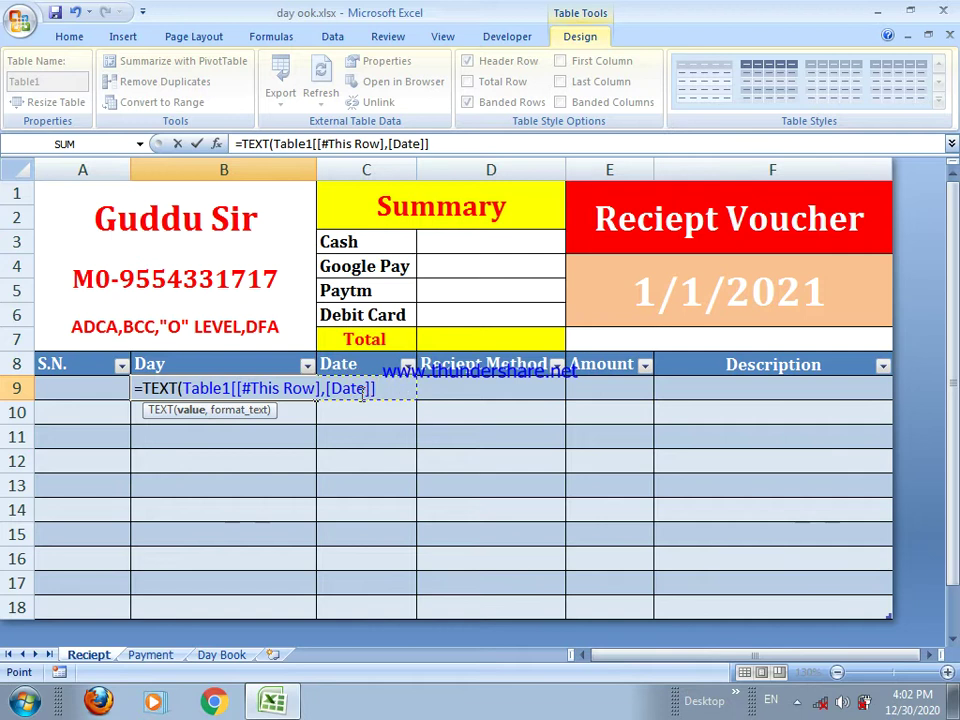
text(=)
key(BackSpace)
text(,)
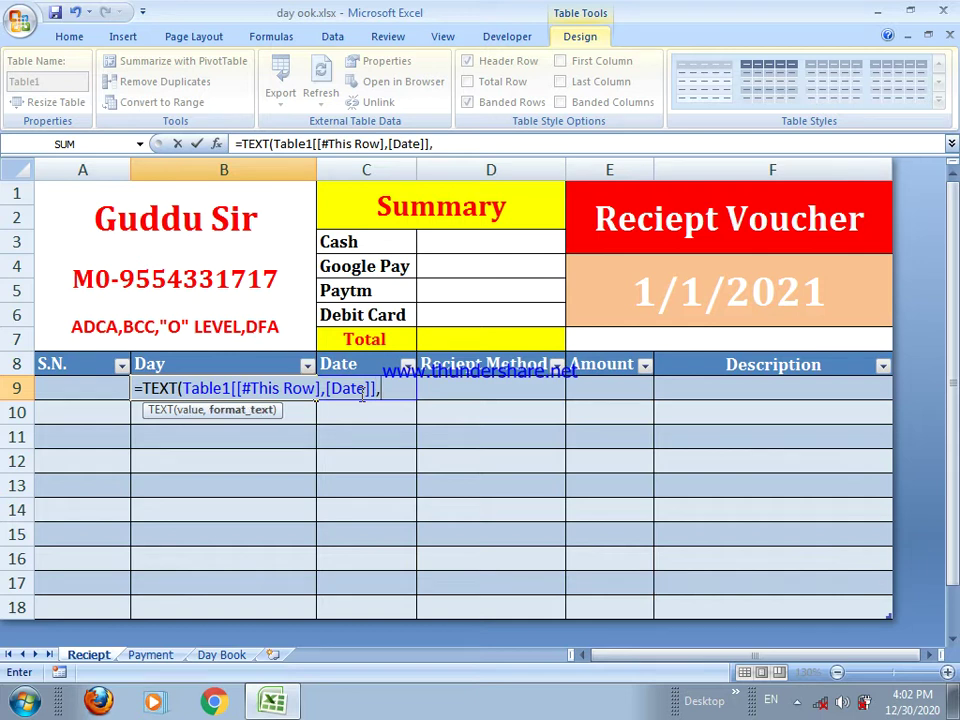
text("ddd)
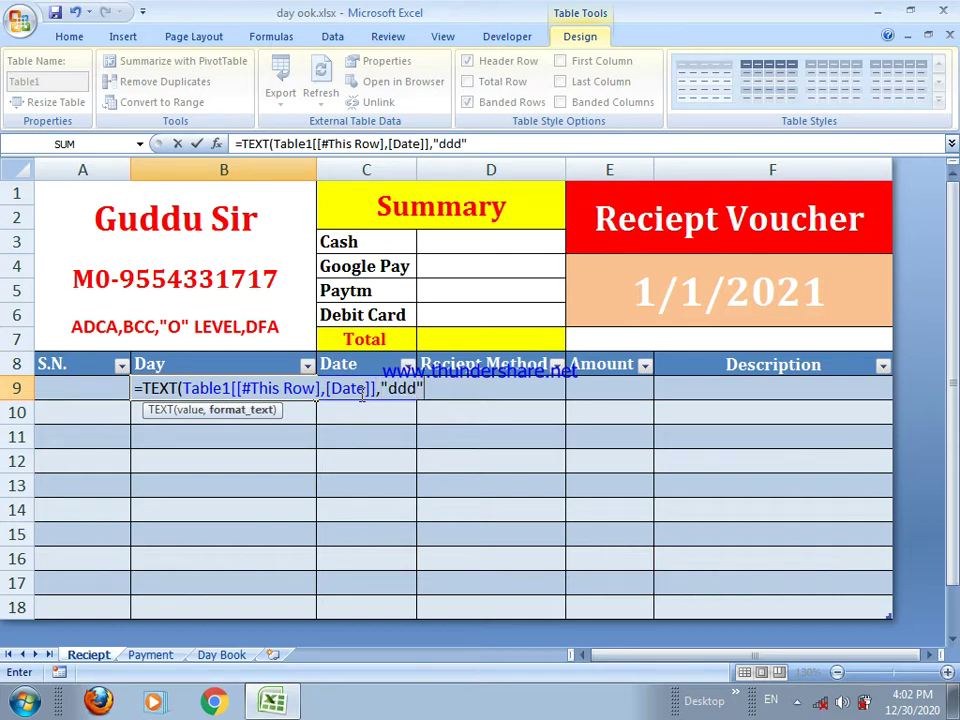
key(Return)
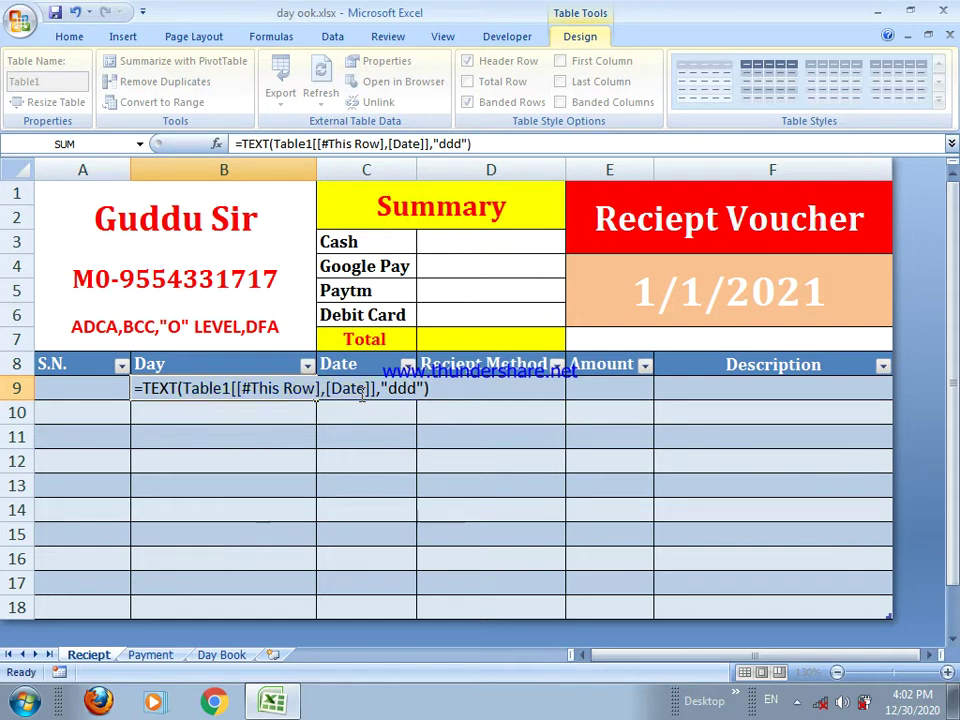
- Enter the date 1/05/2021 in cell C9 of the Date column
click(340, 395)
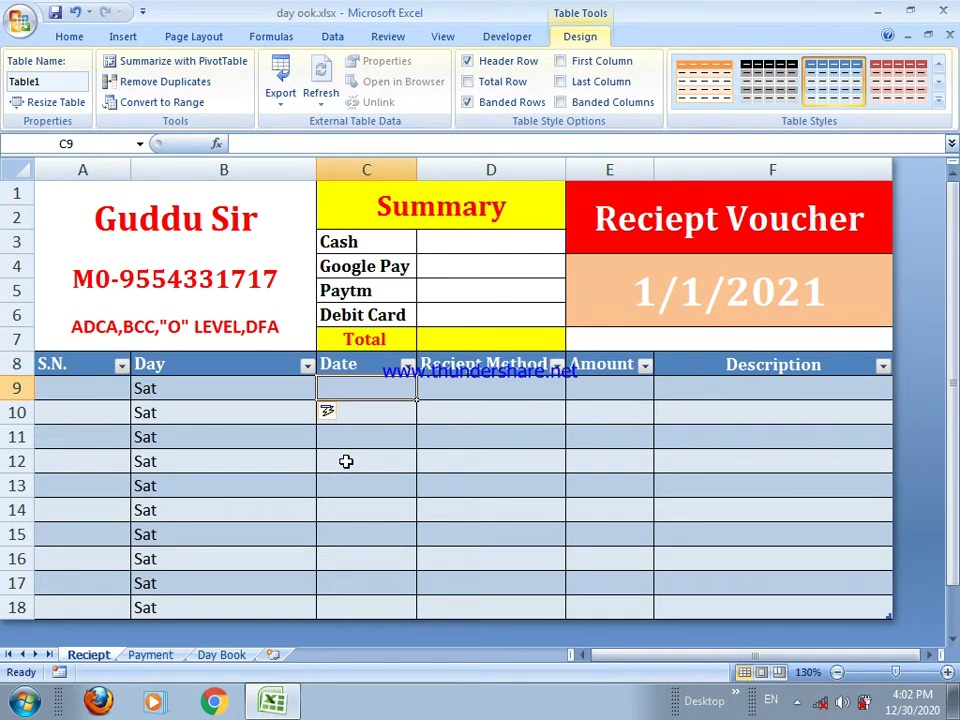
text(5)
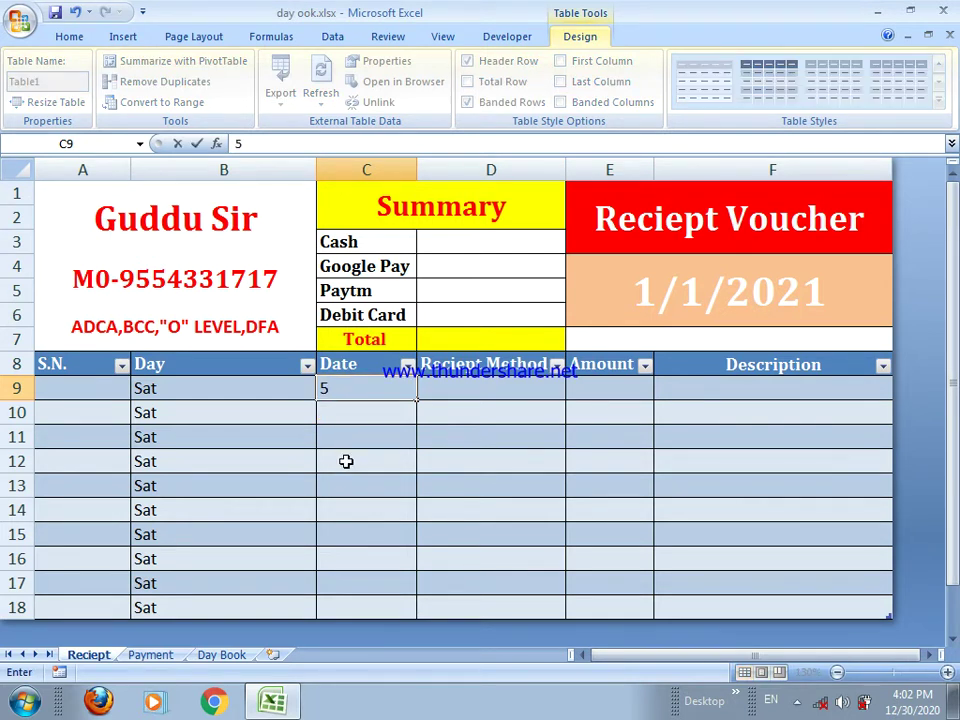
key(BackSpace)
text(1/05/2021)
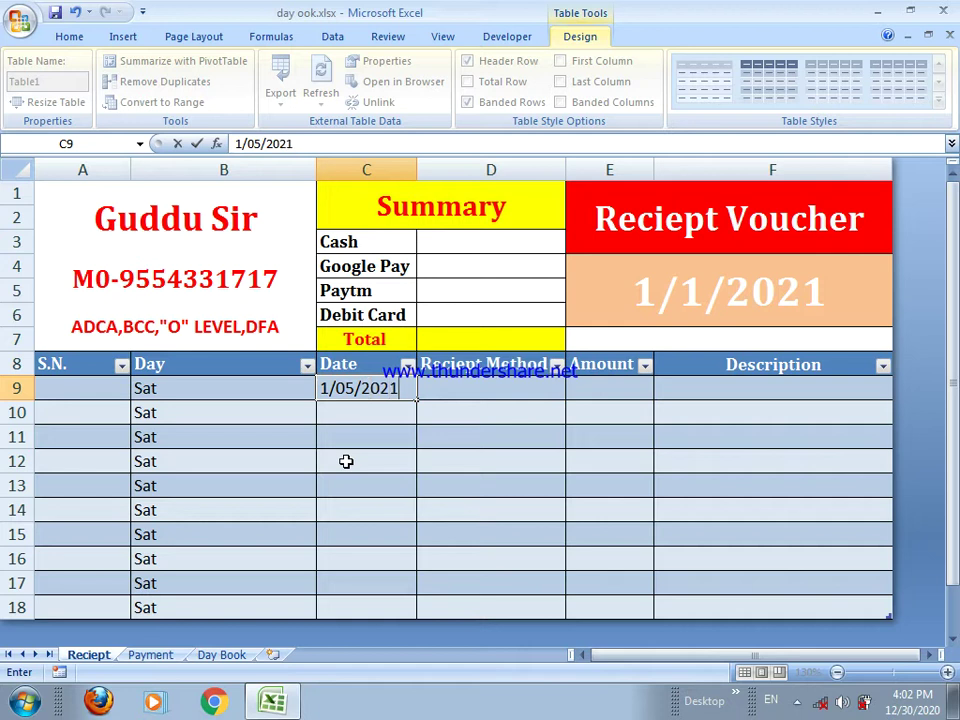
key(Return)
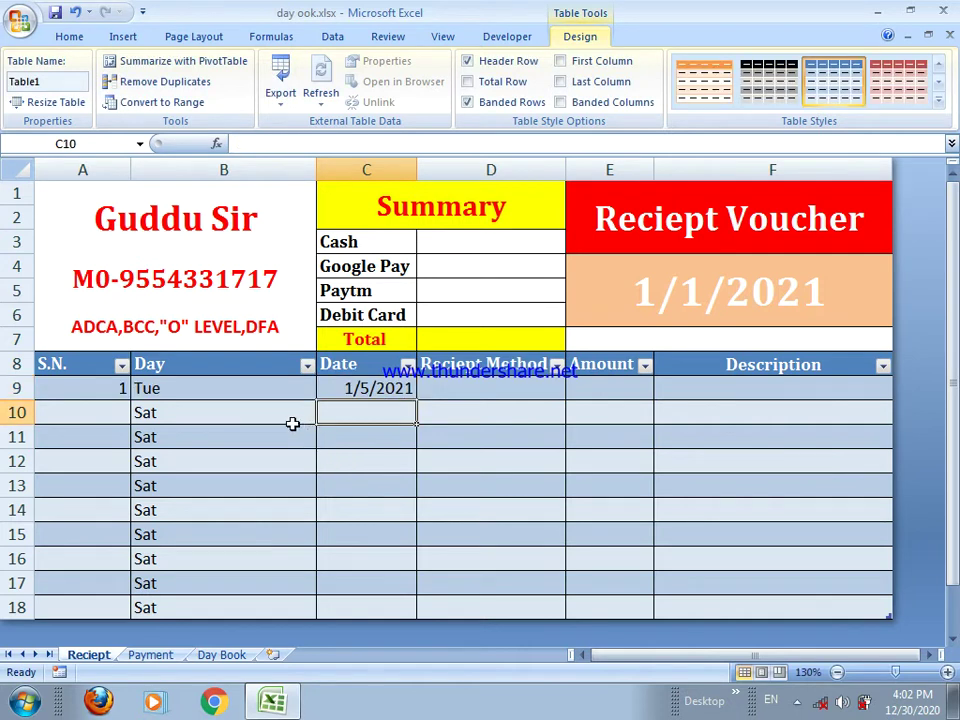
- Enter the date 1/06/2021 in cell C10, directly below the first date
click(376, 390)
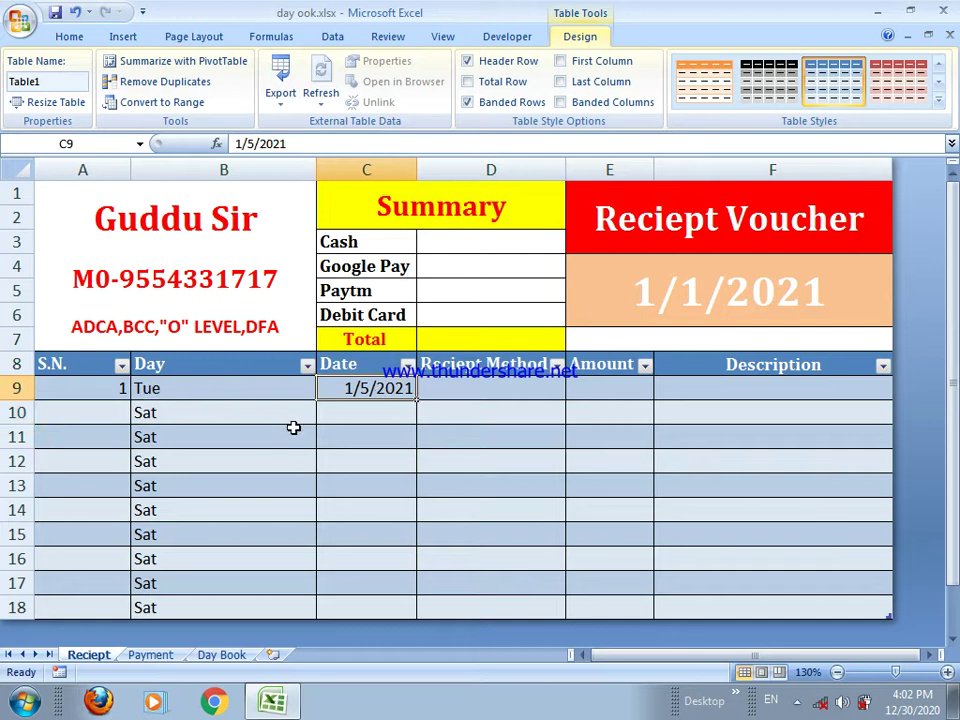
click(384, 409)
text(1/)
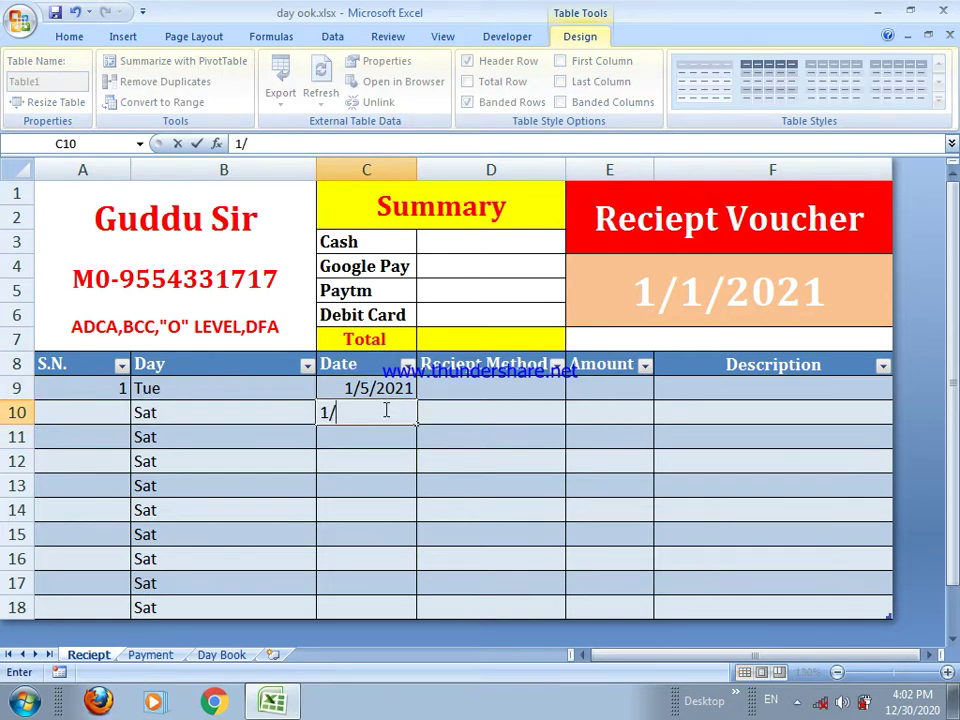
text(05)
key(BackSpace)
click(386, 410)
text(6/2021)
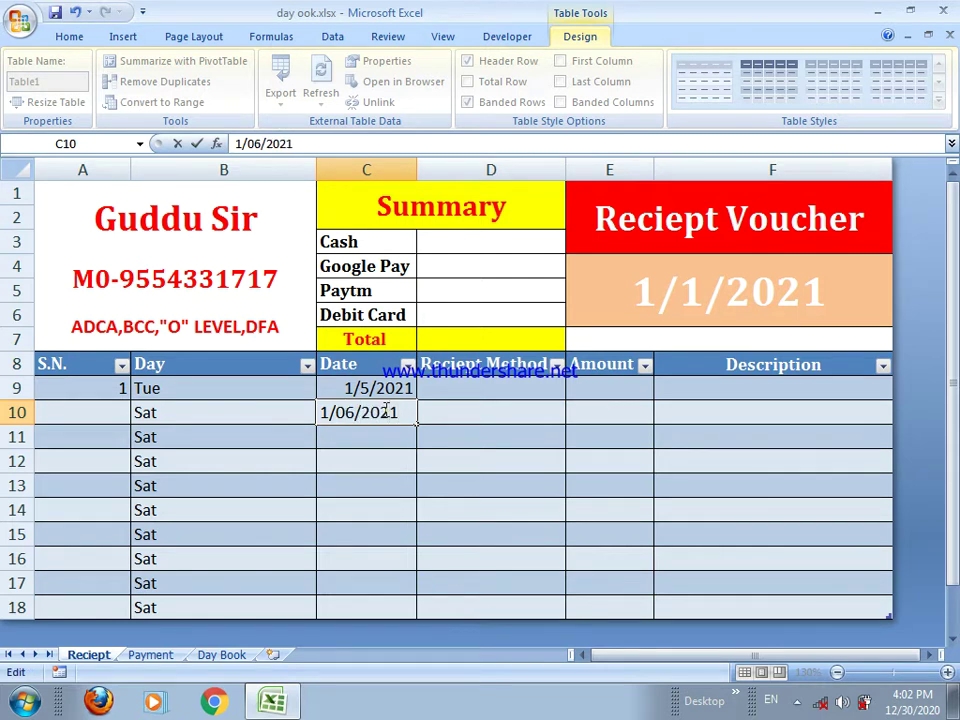
key(Return)
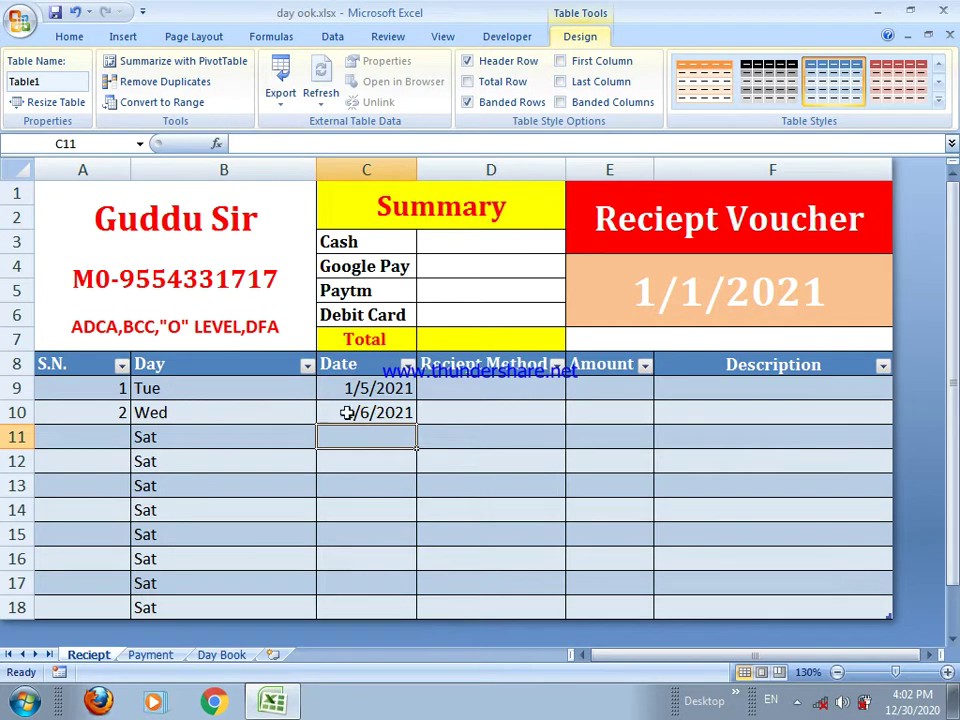
click(377, 416)
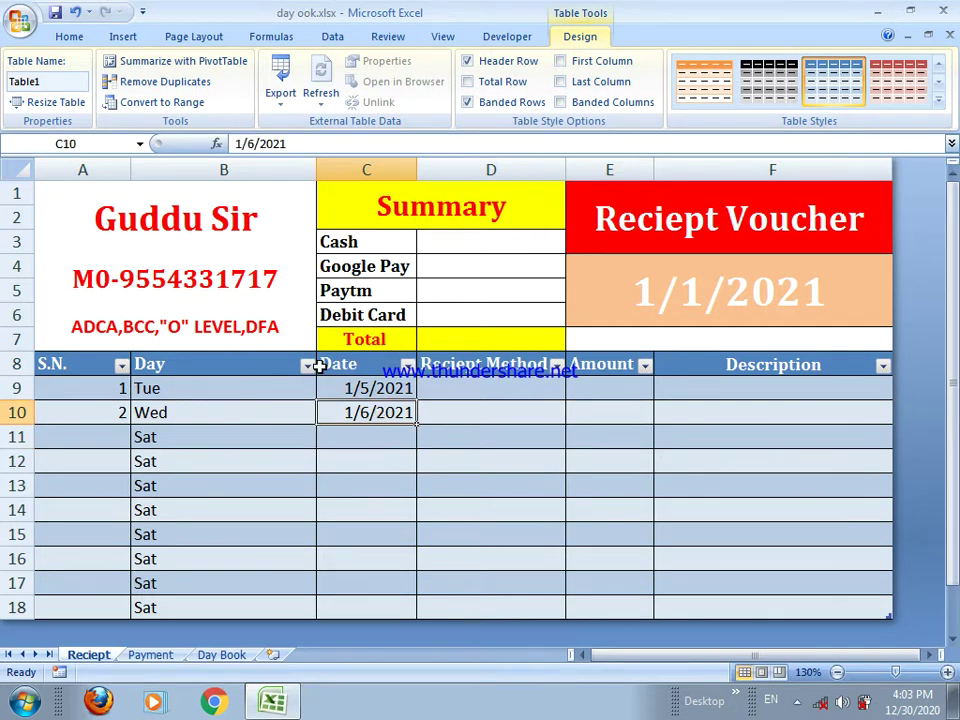
- Narrow the Day column to slightly over half its width and centre the cells A9:B18 horizontally and vertically
drag(312, 173, 231, 194)
drag(107, 390, 161, 602)
click(161, 602)
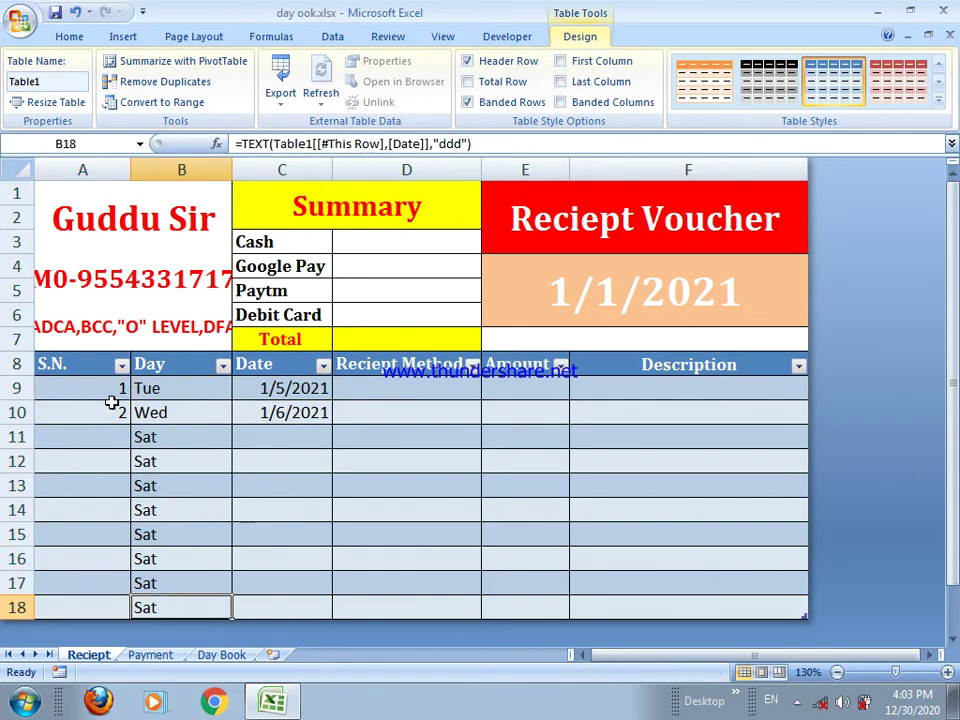
drag(112, 402, 171, 495)
drag(111, 383, 186, 600)
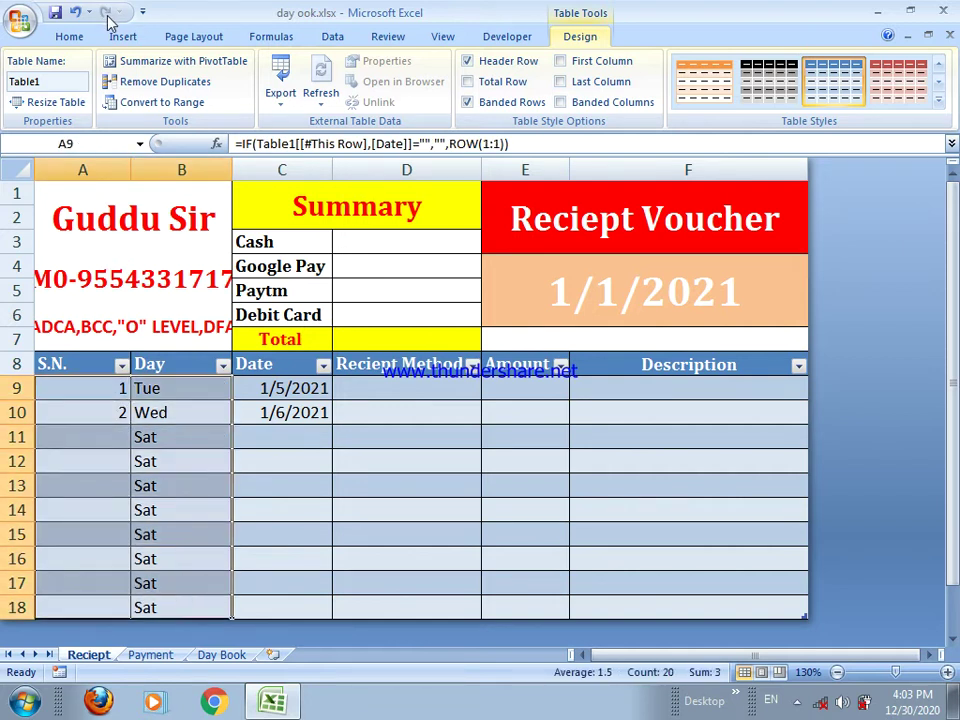
click(70, 36)
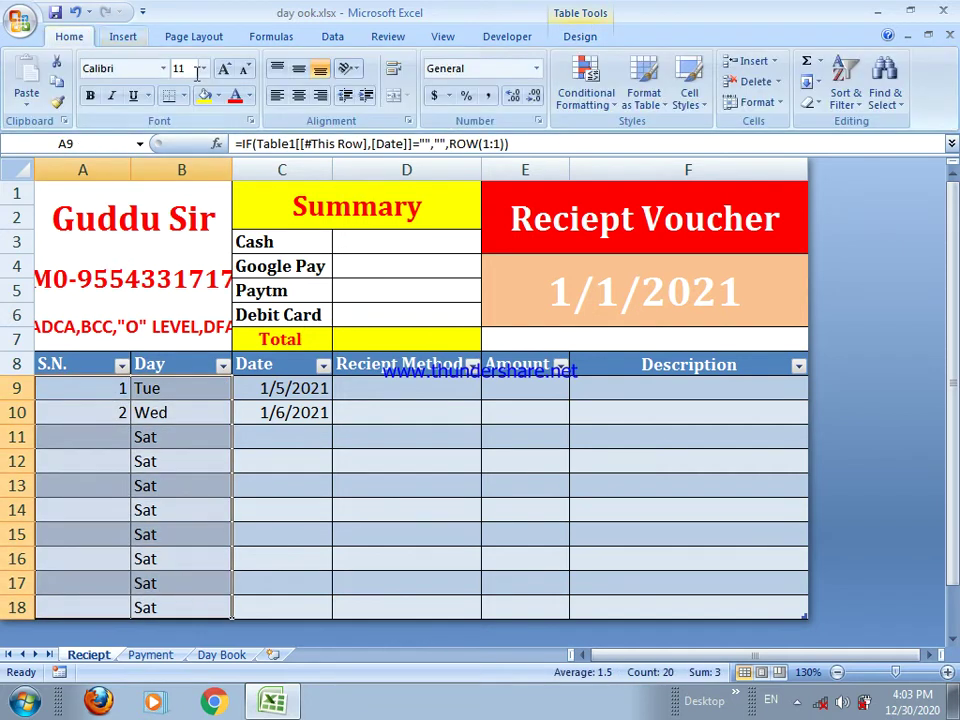
click(300, 95)
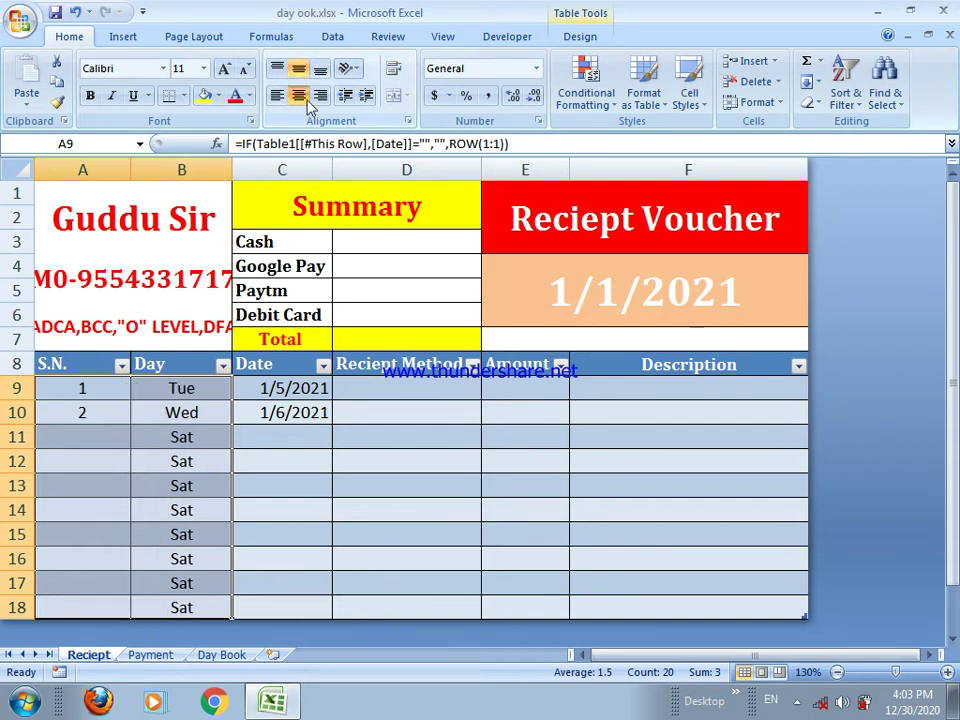
- Apply list data validation to the Reciept Method cells D9:D18 with the source Cash,Google Pay,Paytm,Debit Card
click(385, 388)
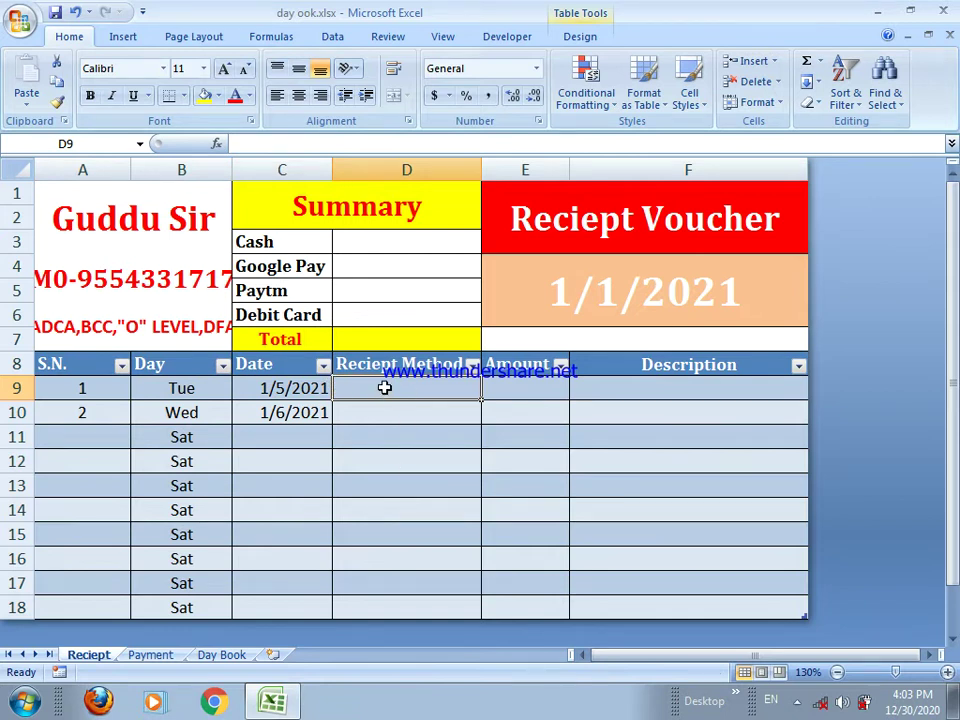
drag(386, 386, 366, 599)
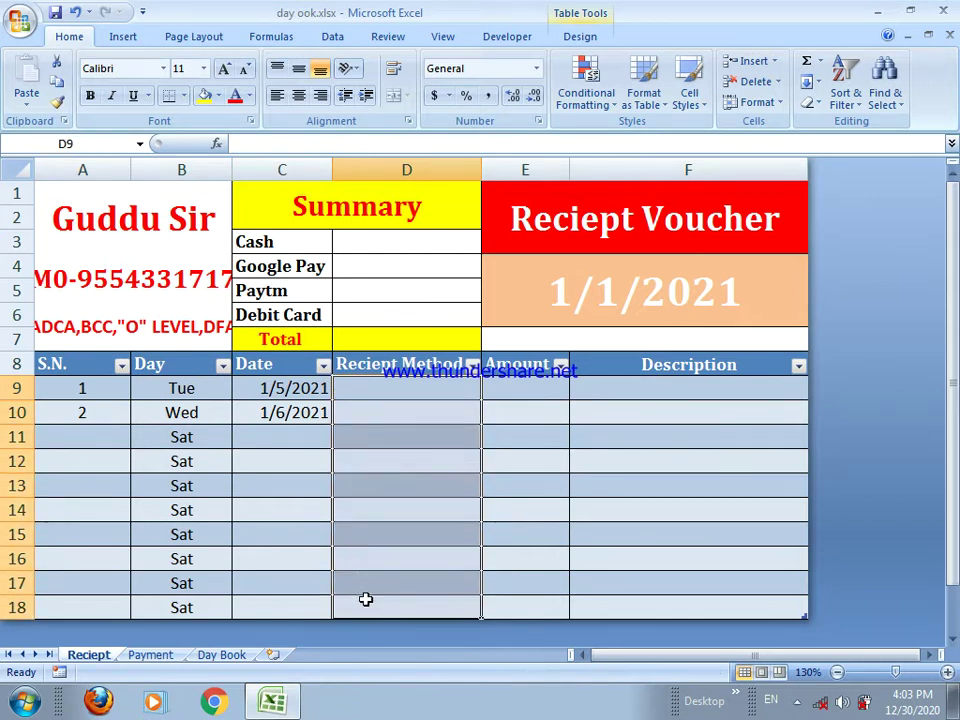
click(364, 598)
click(387, 391)
drag(387, 391, 375, 622)
click(332, 40)
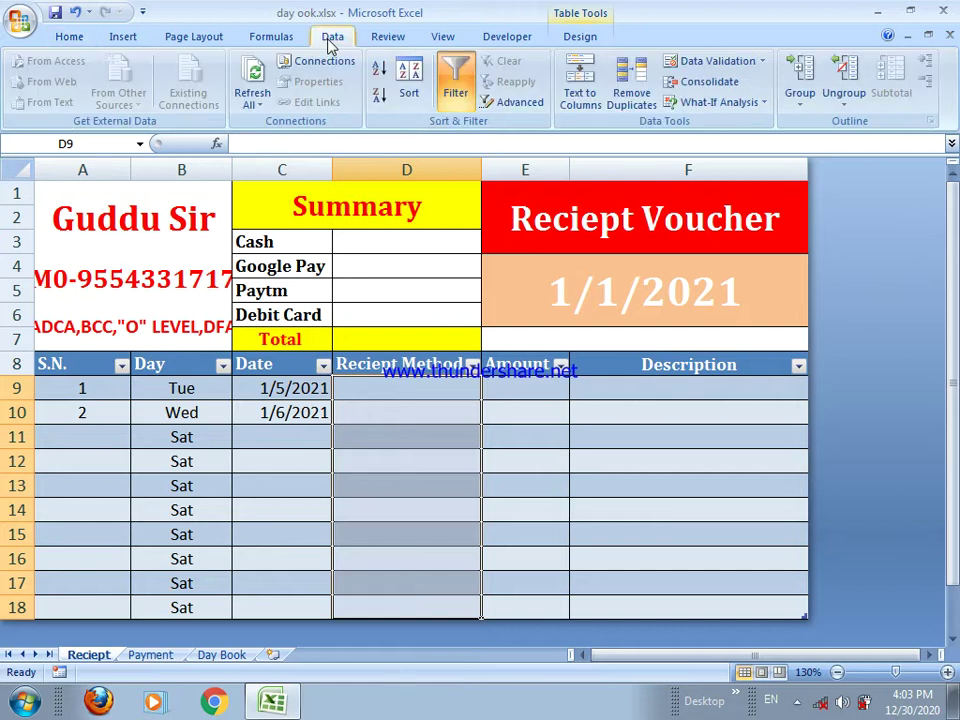
click(681, 60)
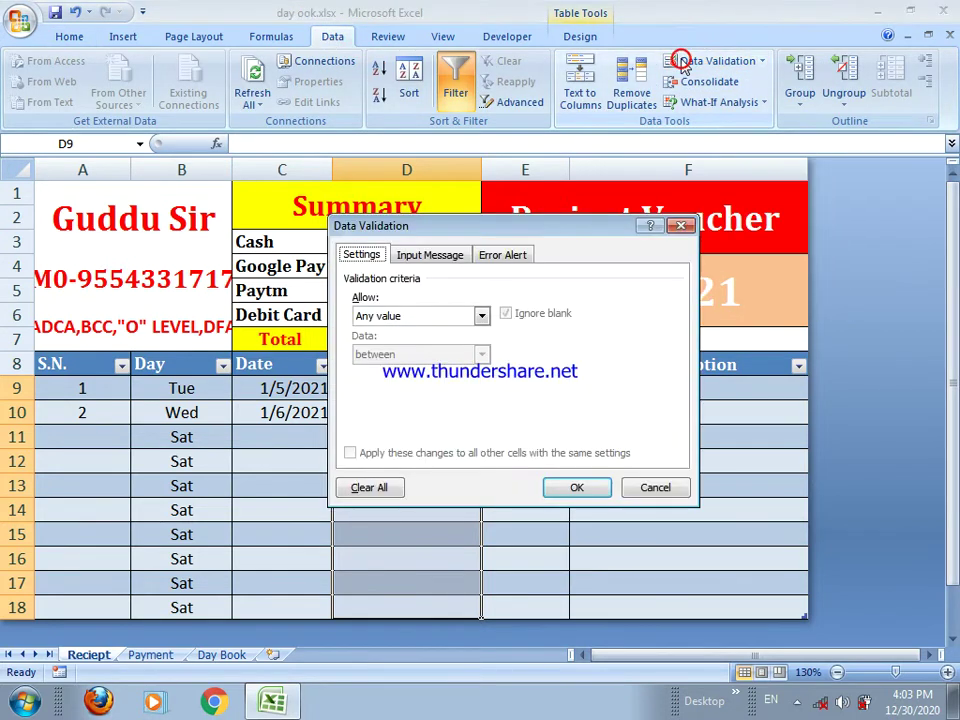
click(481, 316)
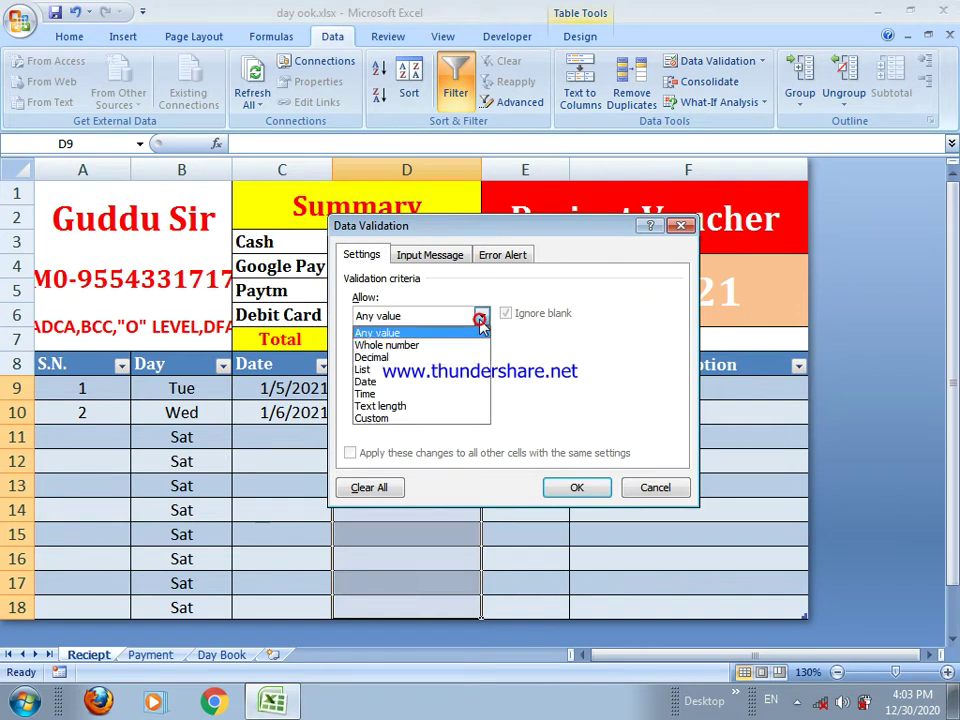
click(405, 371)
click(380, 393)
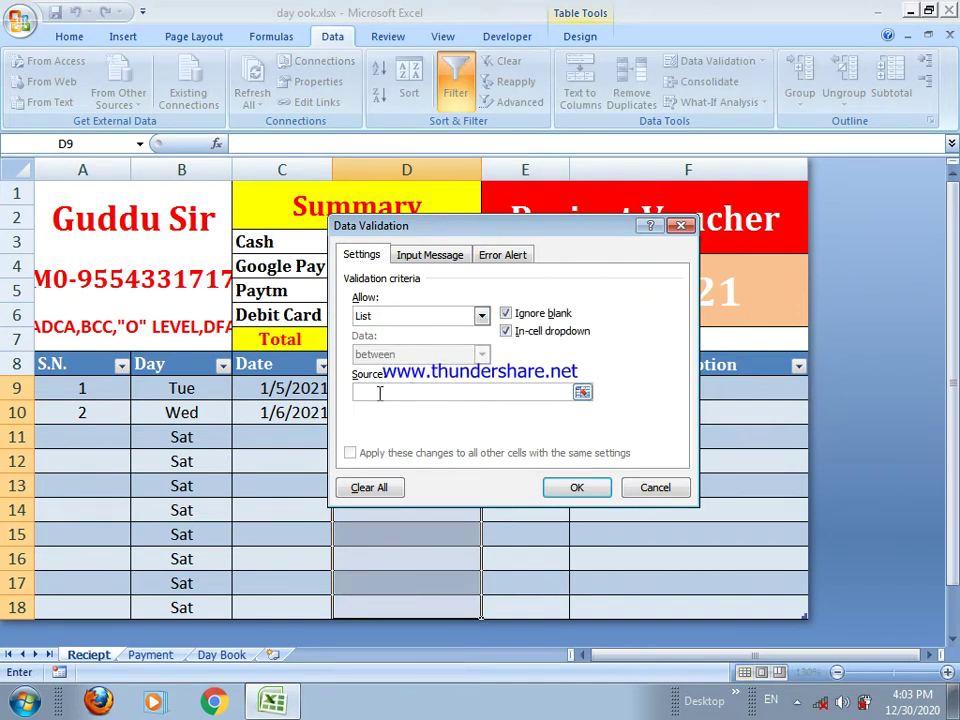
drag(453, 235, 555, 245)
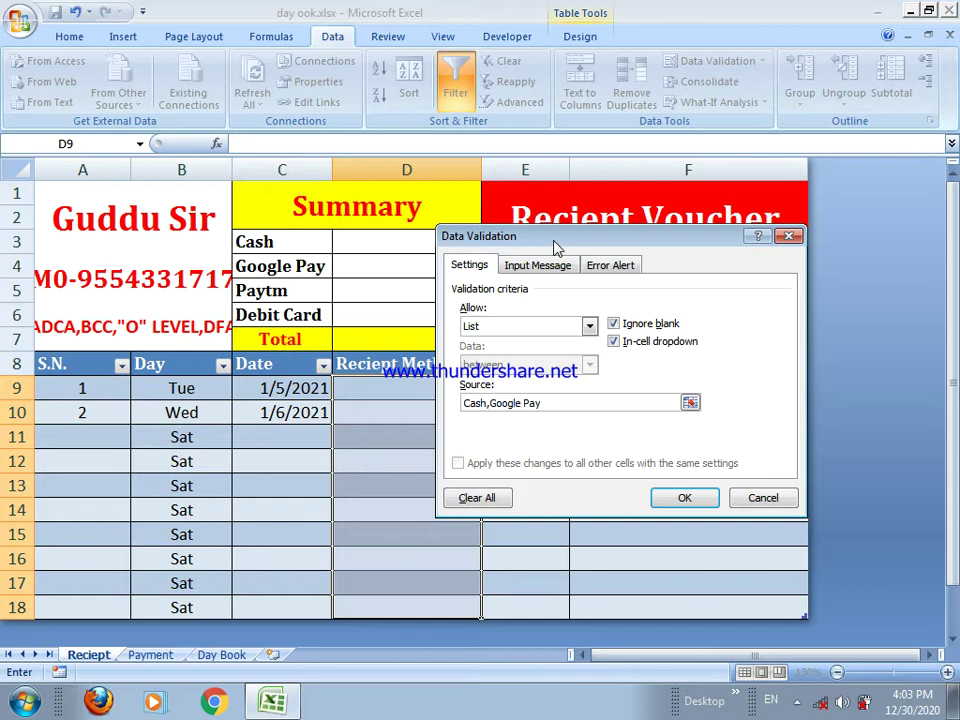
text(,Paytm,Debit Card)
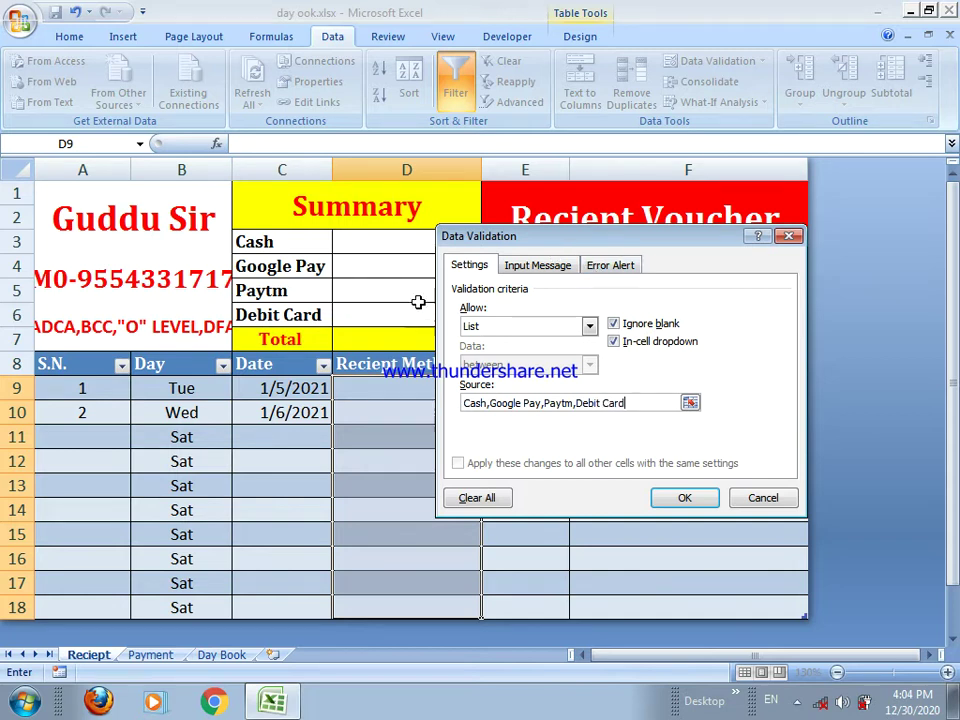
click(678, 498)
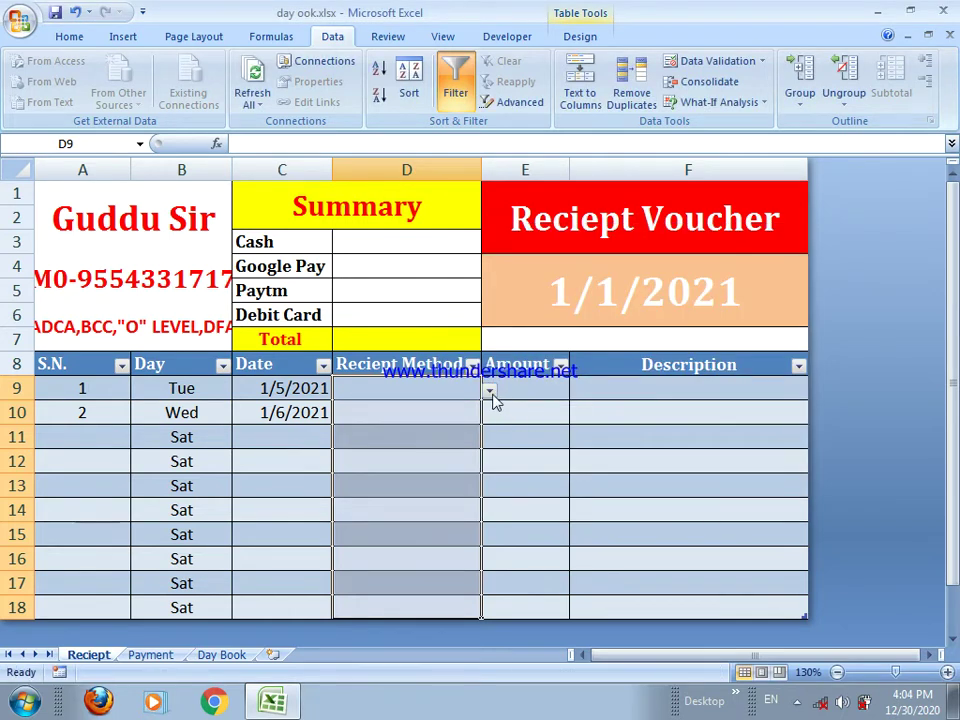
- Choose Google Pay as the first row's receipt method and enter 5000 as its amount in cell E9
click(489, 390)
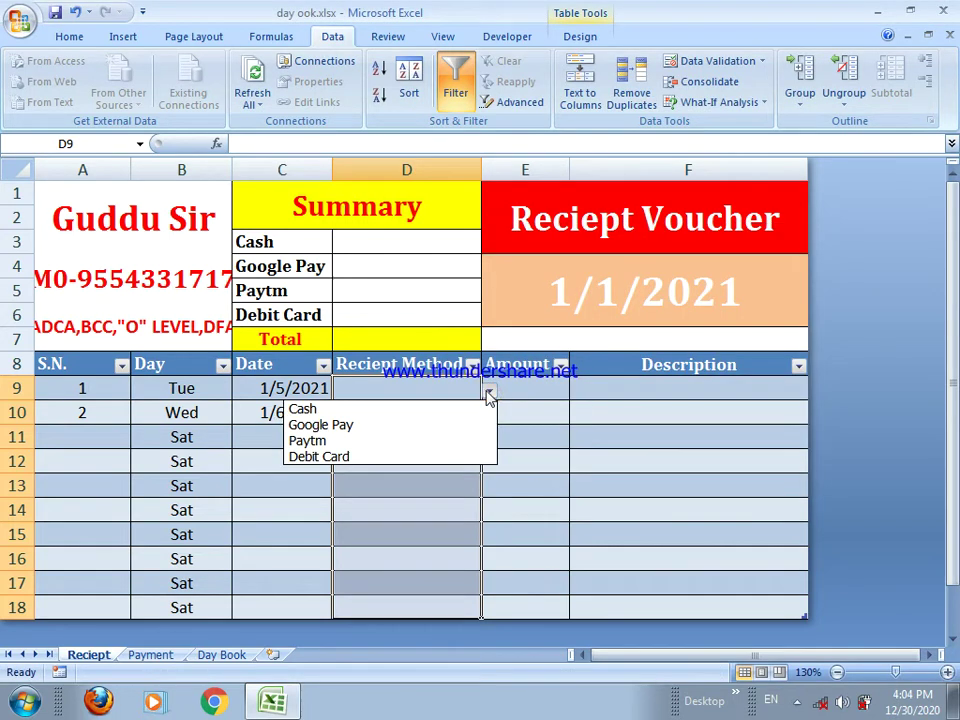
click(418, 436)
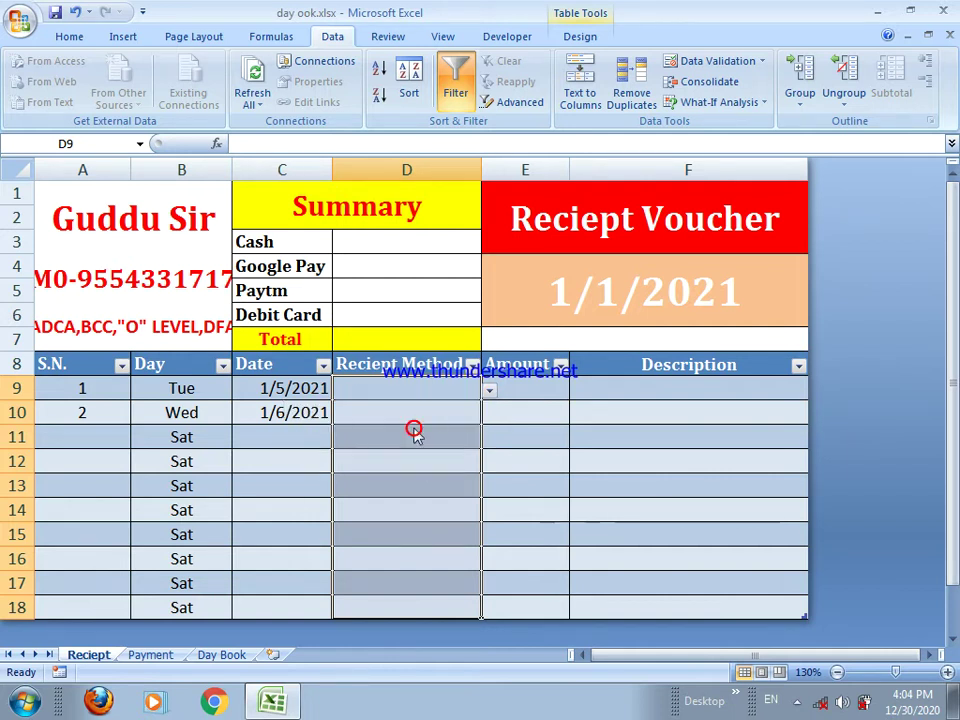
click(522, 396)
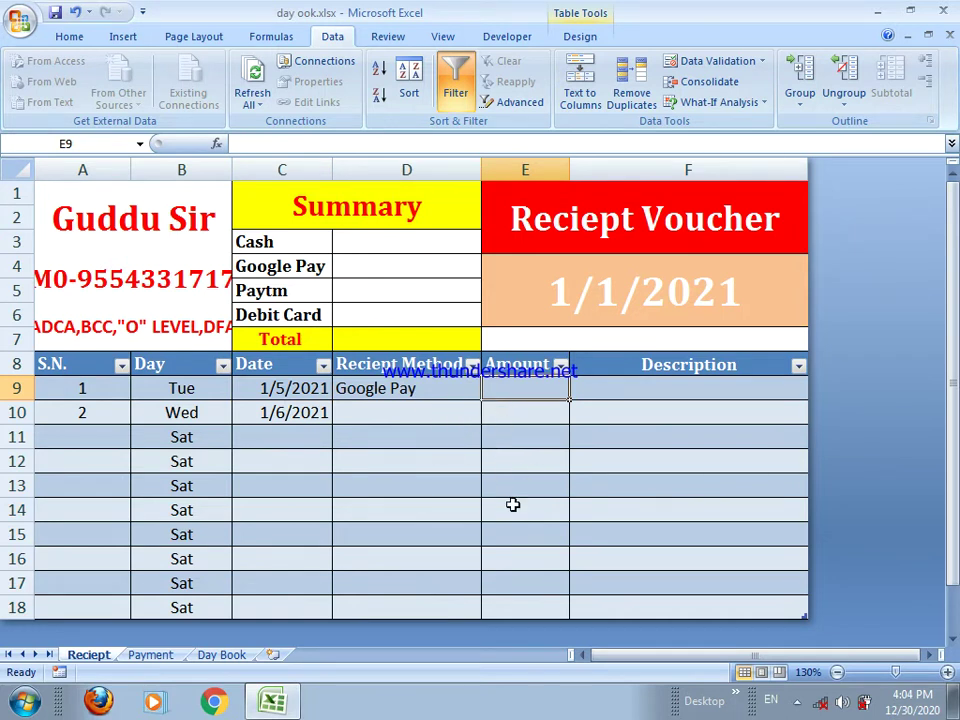
text(5000)
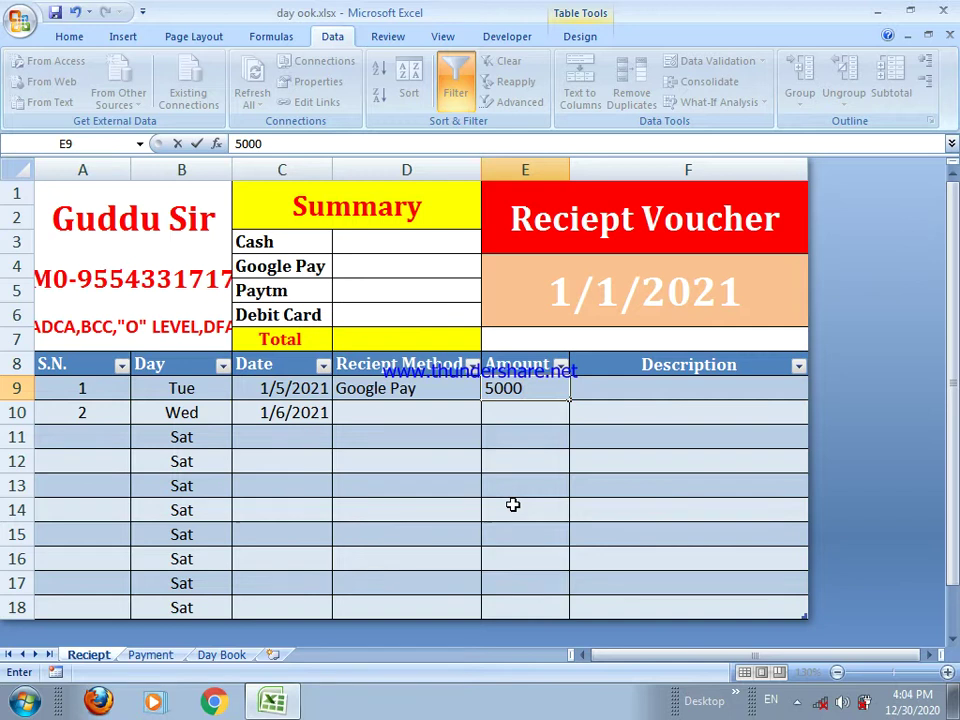
key(Return)
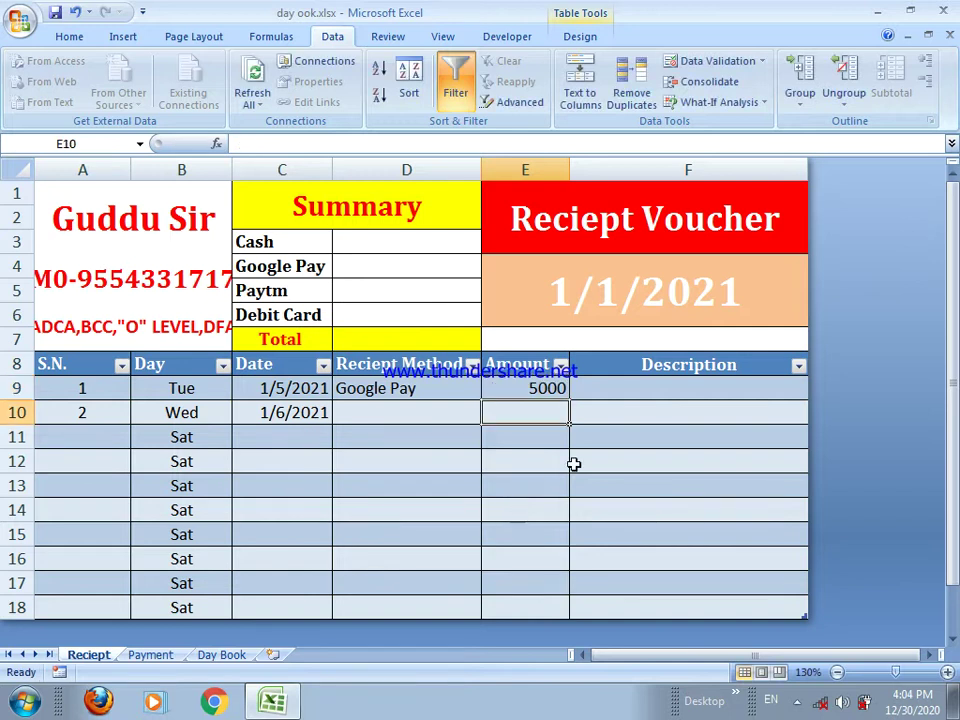
- Select cell F9 and widen the Description column by about 10 percent
click(626, 398)
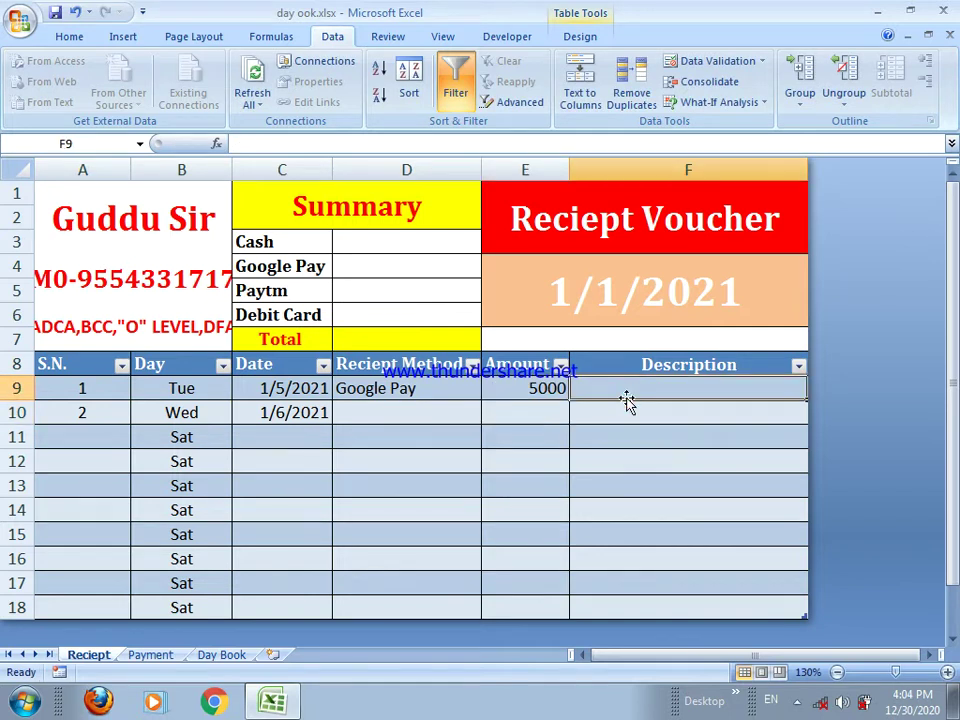
drag(807, 167, 834, 176)
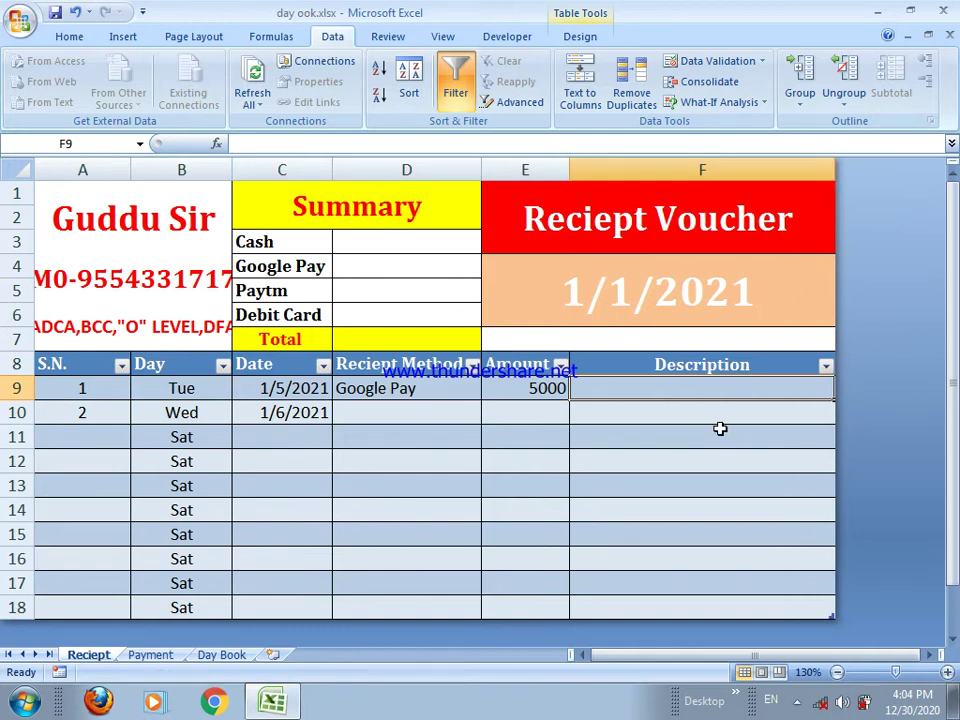
- Enter a description in cell F9 stating that cash was received from the payer, ending with the amount =Rs,5000
text(Re)
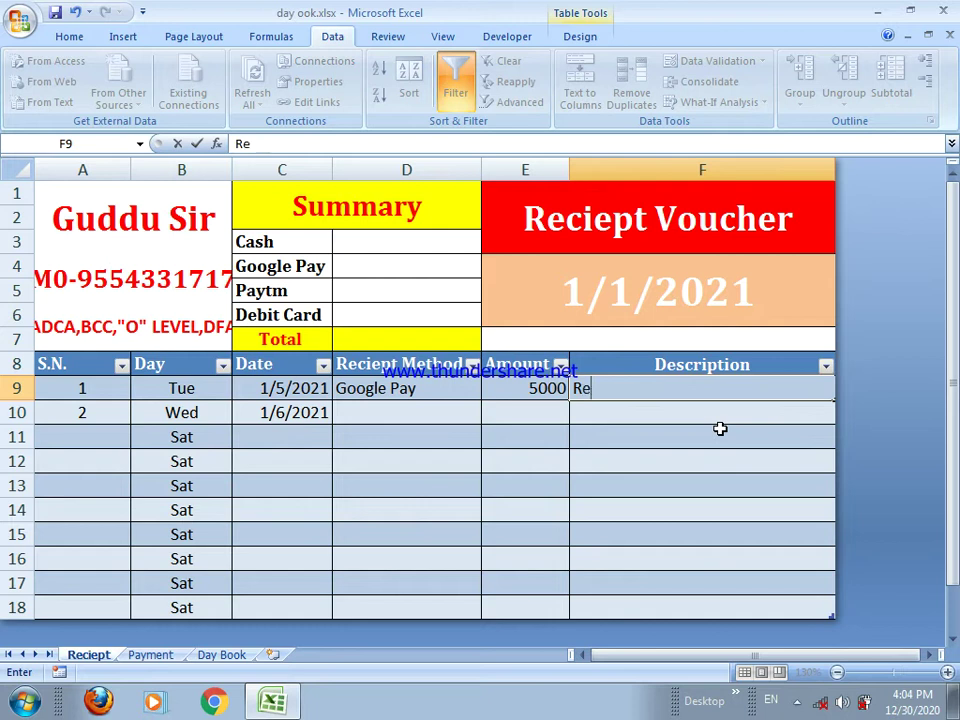
text(c)
text(vi)
key(BackSpace)
key(BackSpace)
text(iv cash)
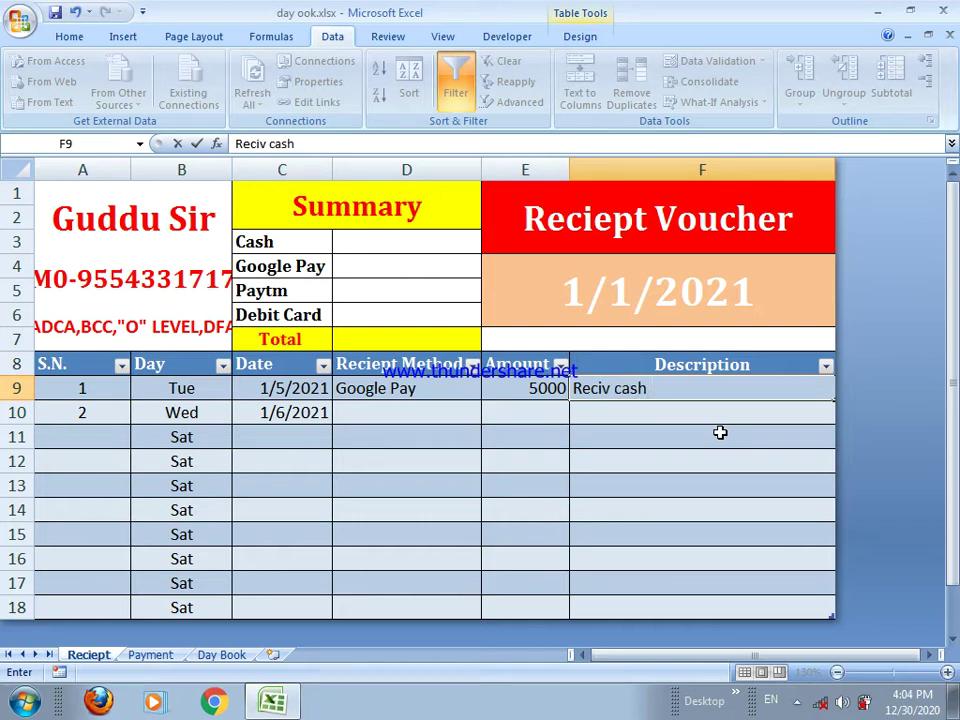
text( From Mr R)
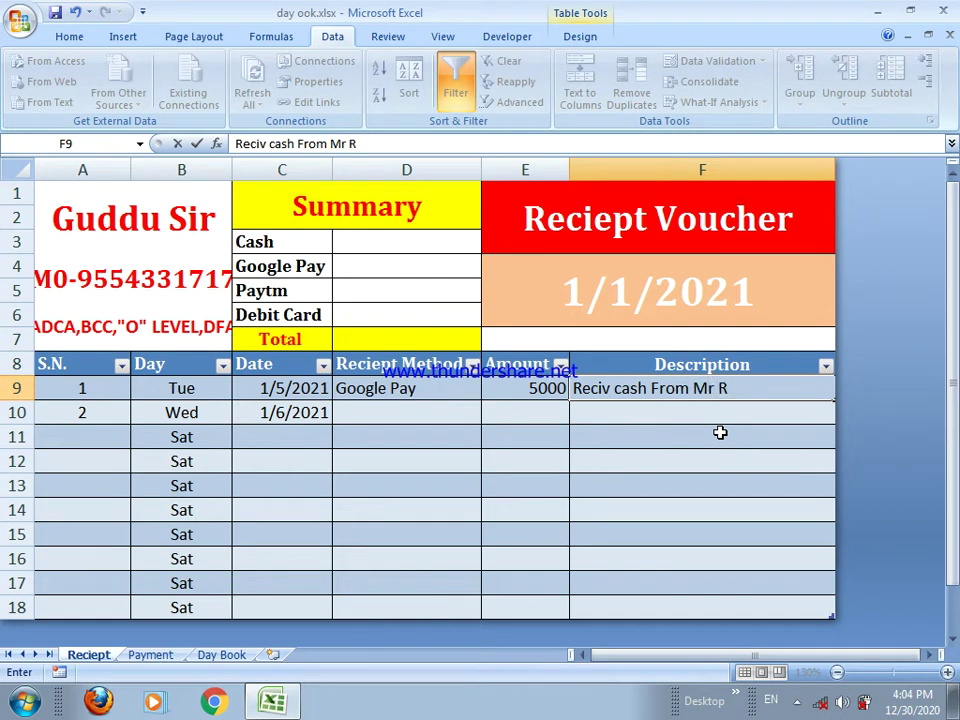
text(aju=Rs)
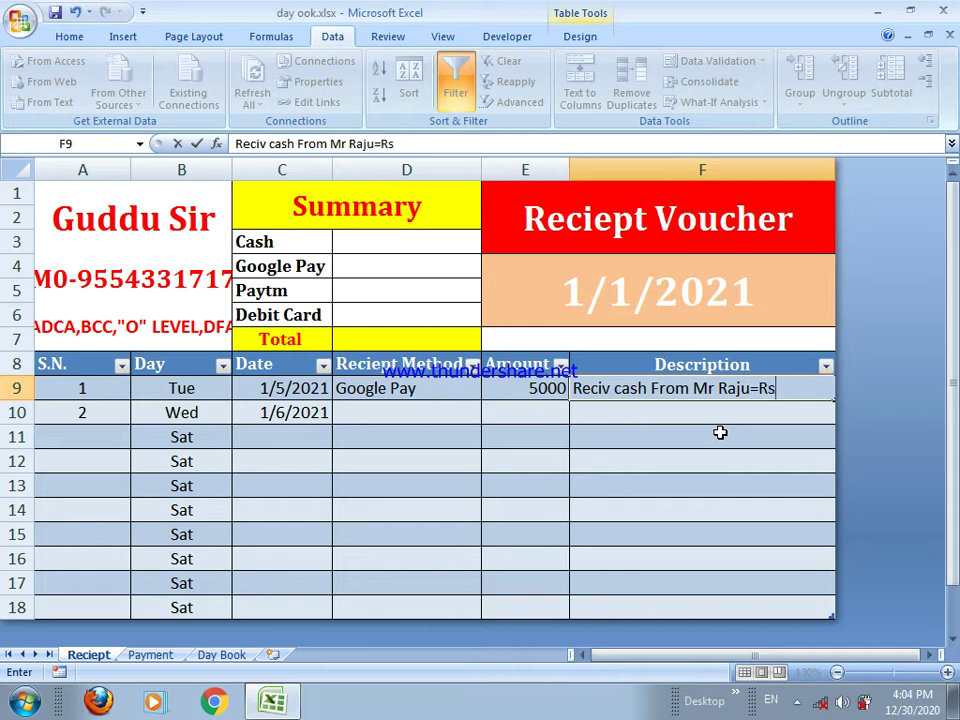
text(,5000)
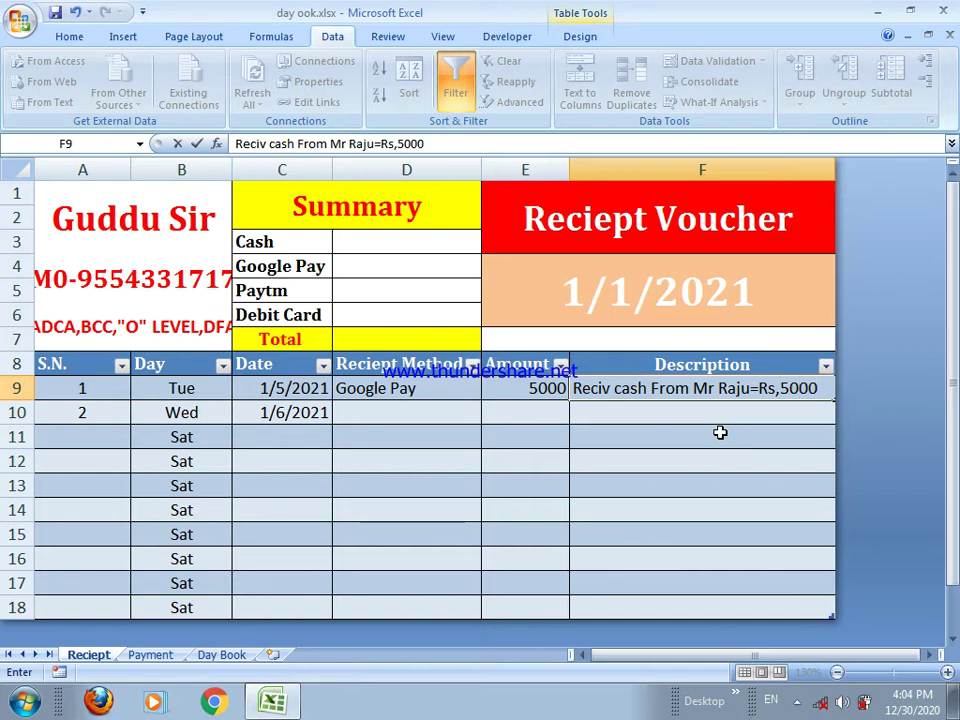
key(Return)
click(677, 395)
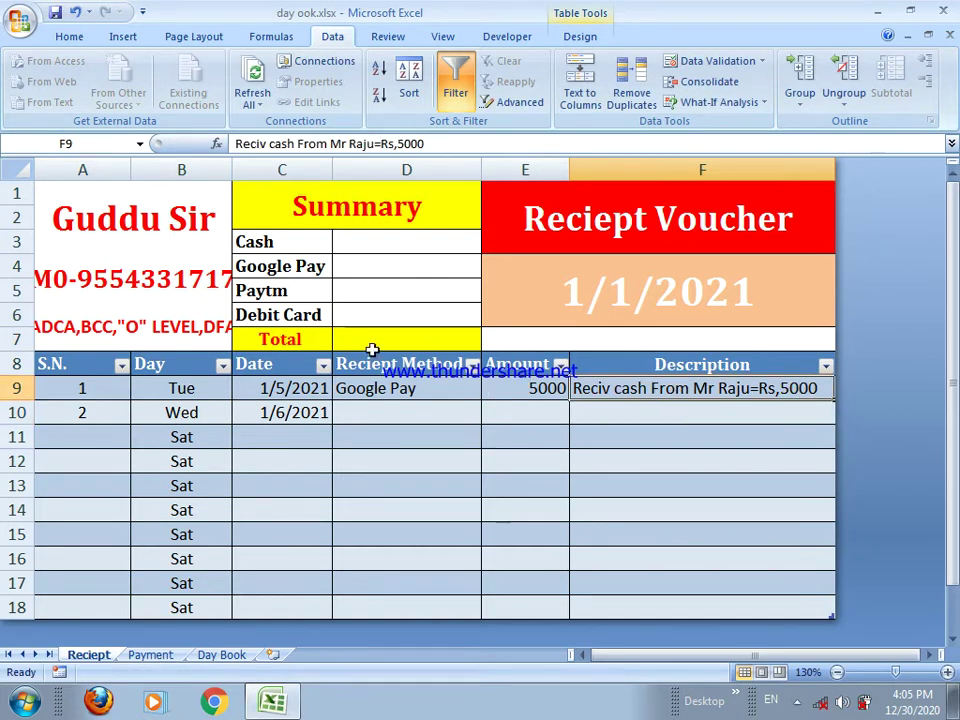
- Choose Paytm as the second row's receipt method and enter 2000 as its amount in cell E10
click(446, 414)
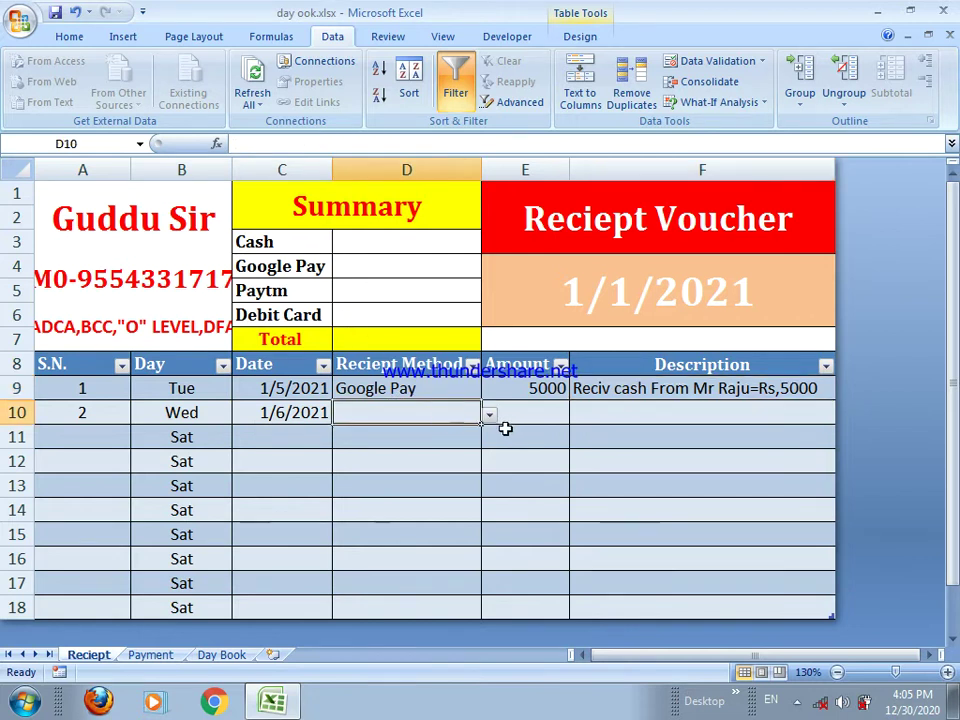
click(489, 414)
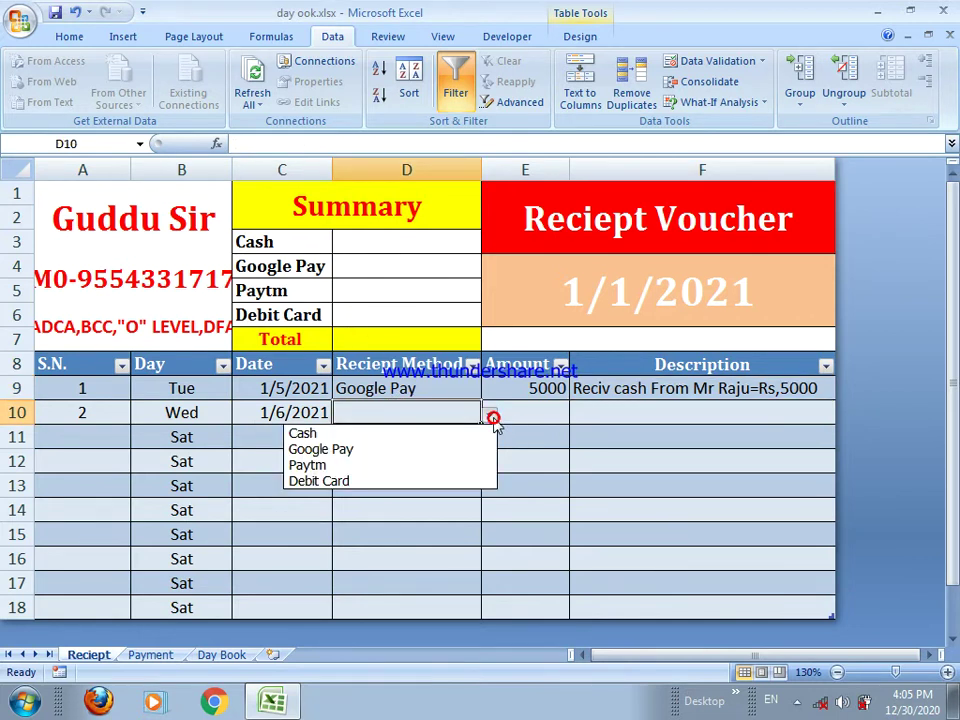
click(425, 468)
click(542, 416)
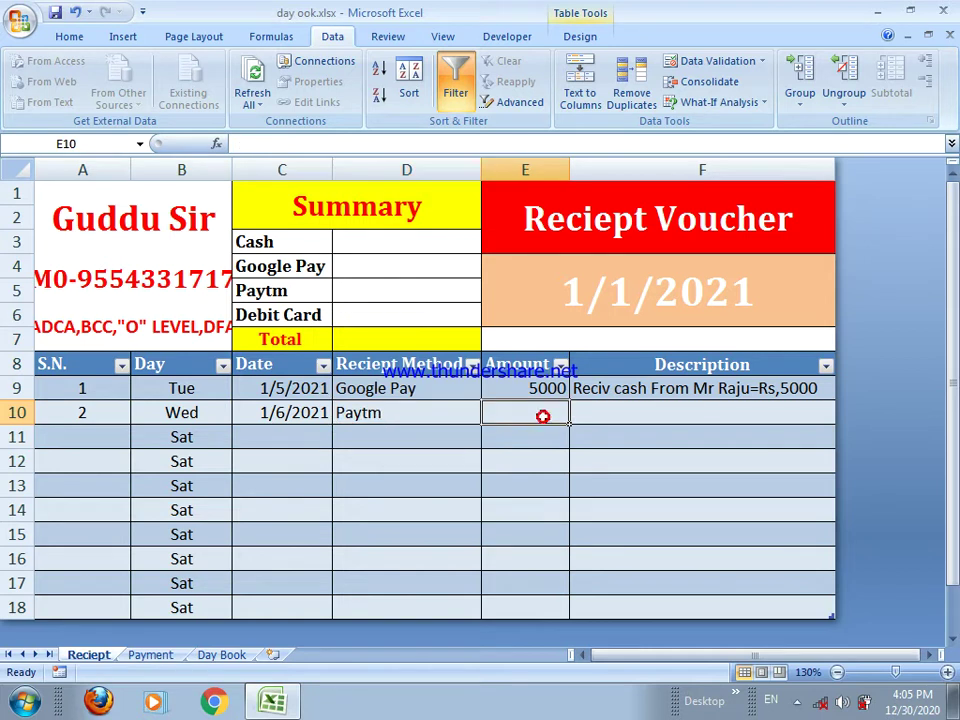
text(2000)
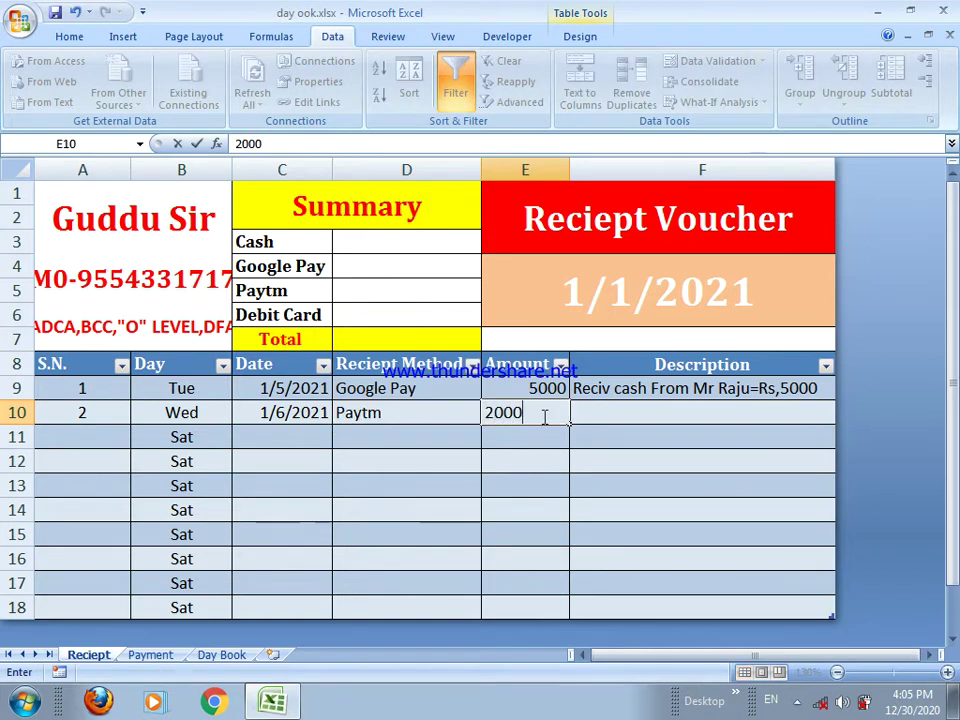
key(Return)
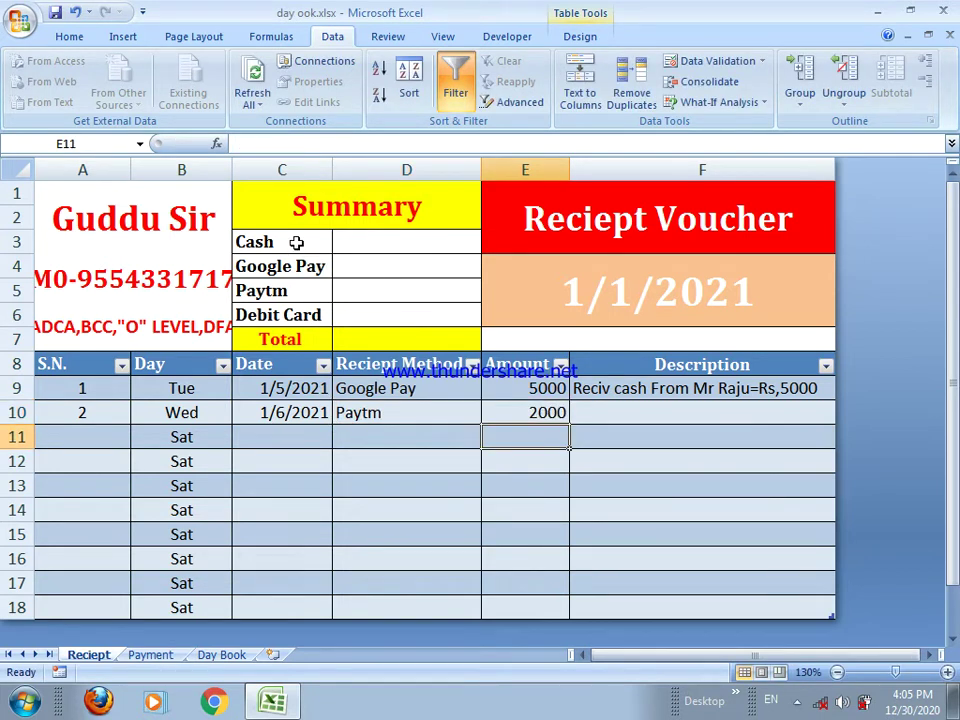
- Enter =SUMIF(Table1[Reciept Method],C3,Table1[Amount]) in the Cash summary cell D3 and fill it down to D6
click(399, 243)
text(=)
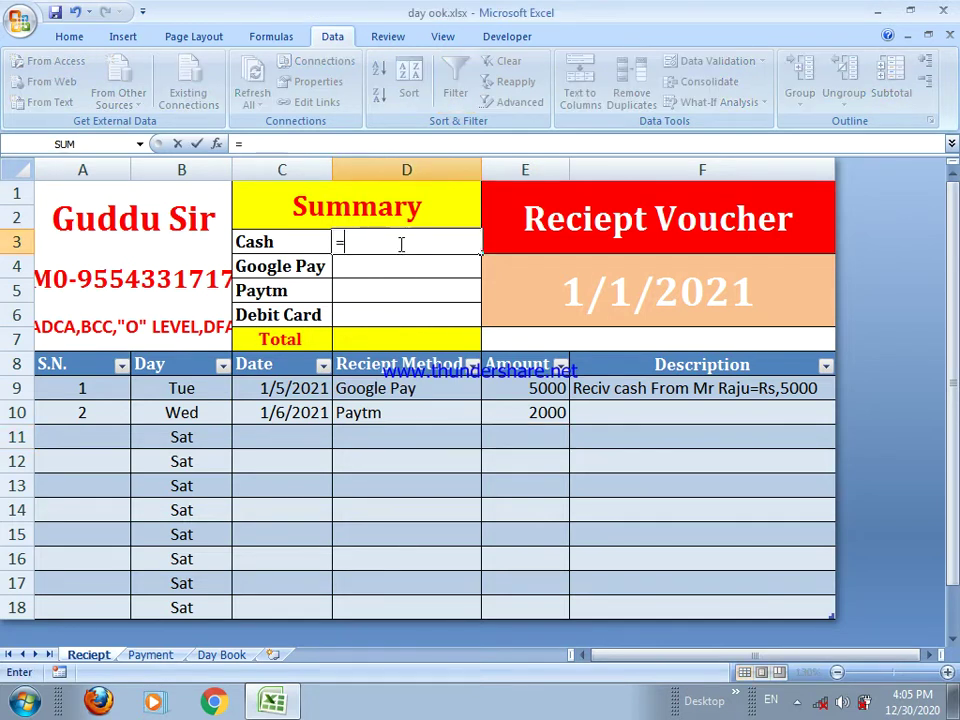
text(sumif)
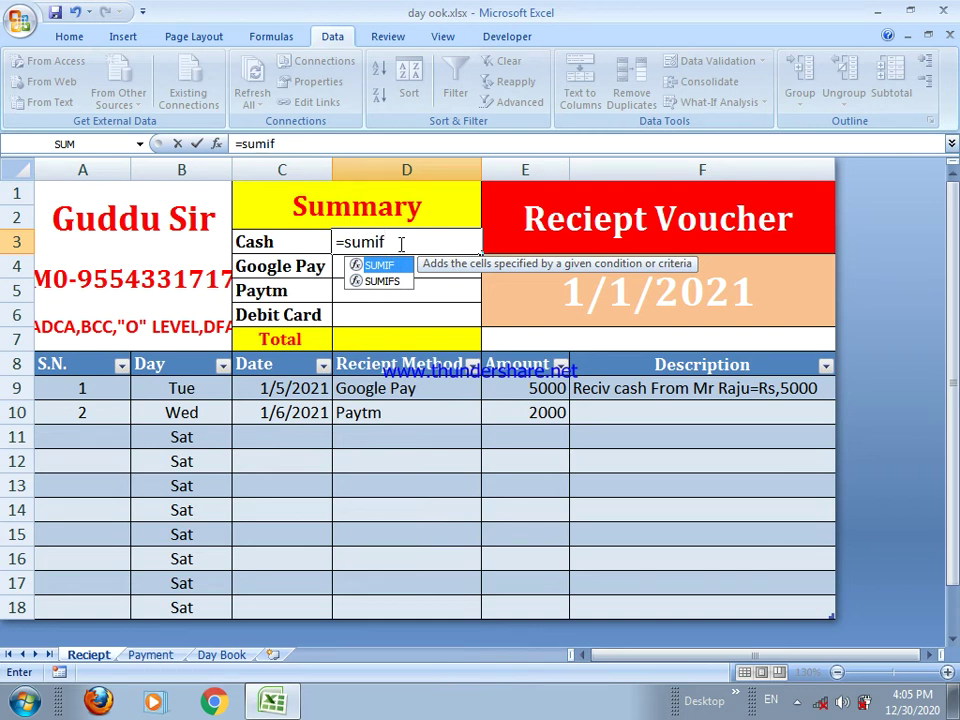
text(()
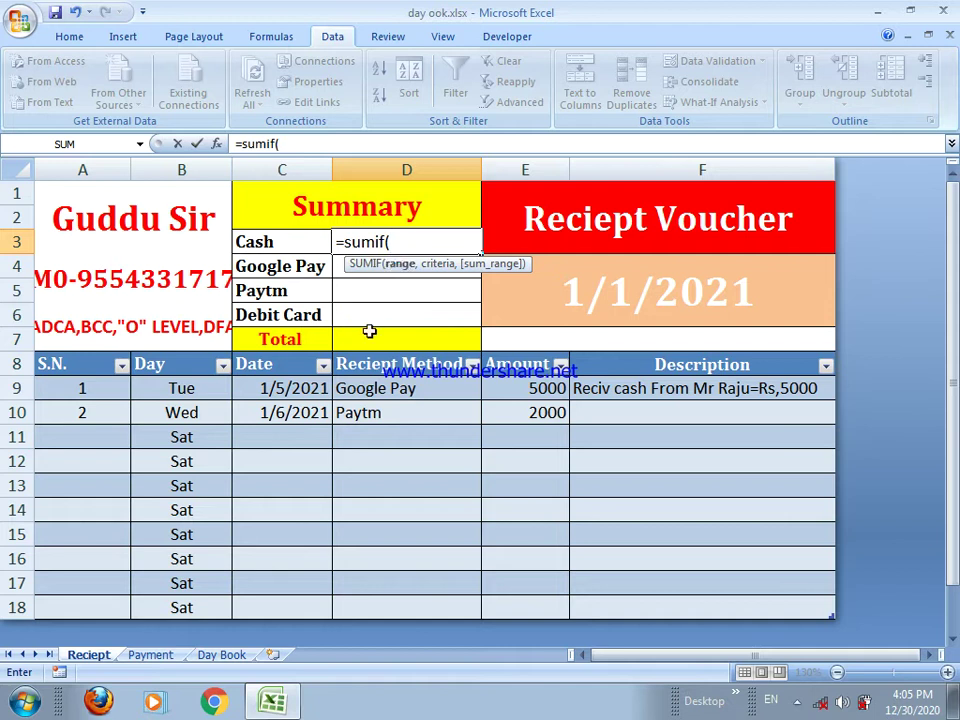
click(370, 388)
drag(370, 388, 366, 602)
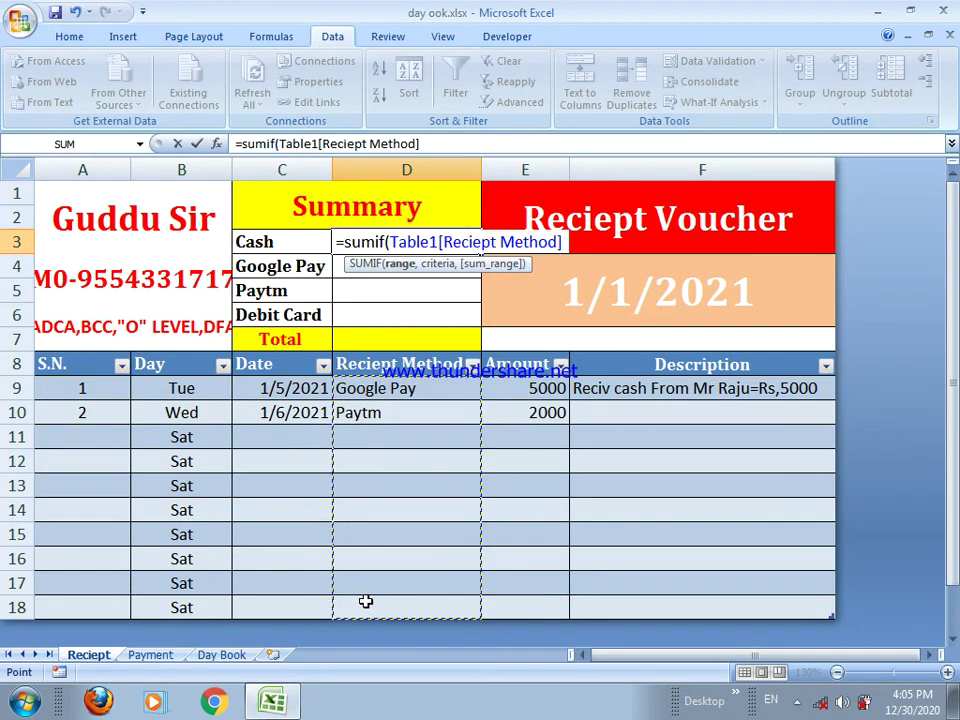
text(,)
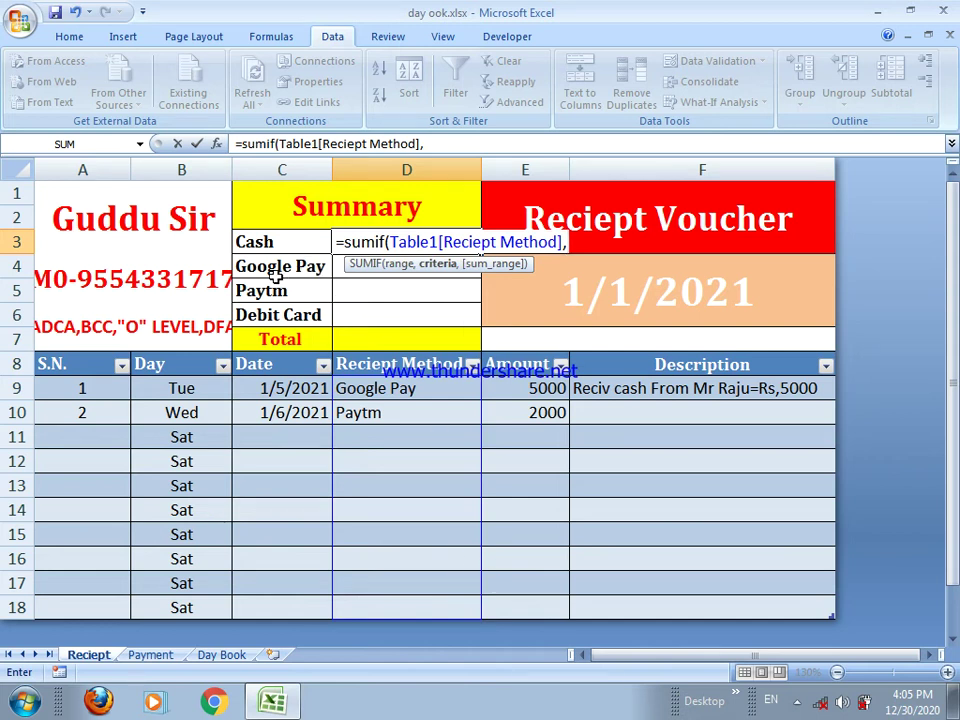
click(268, 243)
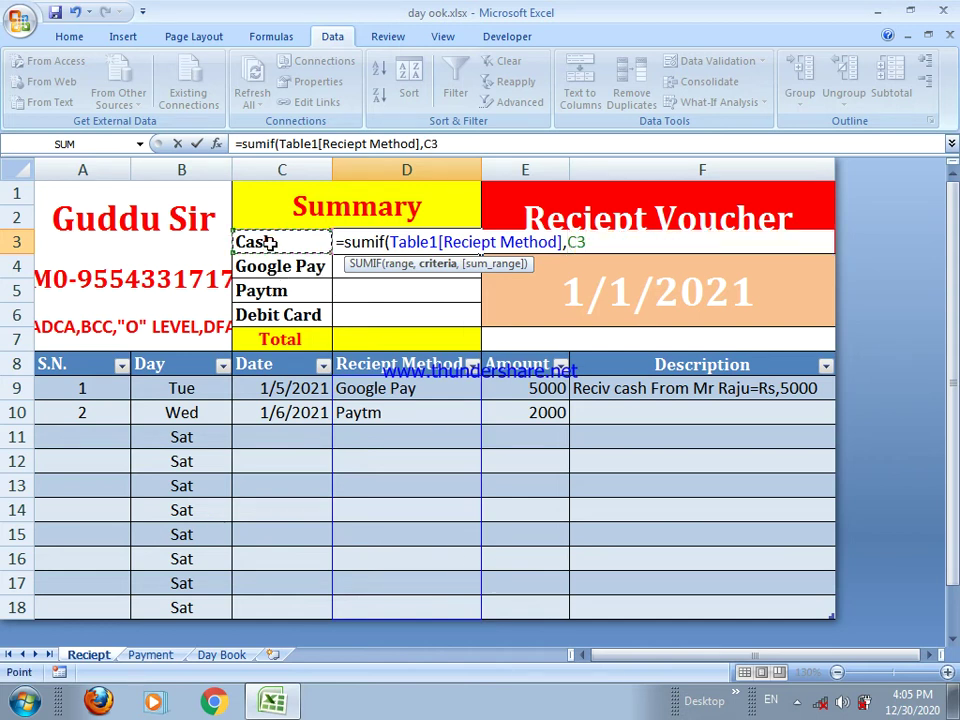
text(,)
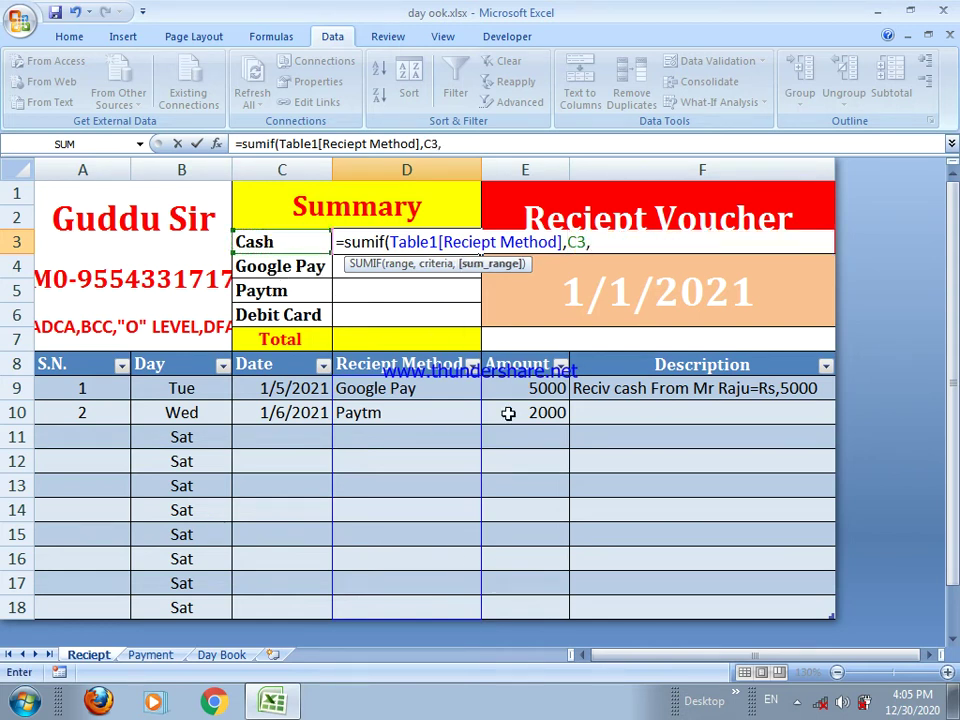
drag(527, 392, 529, 501)
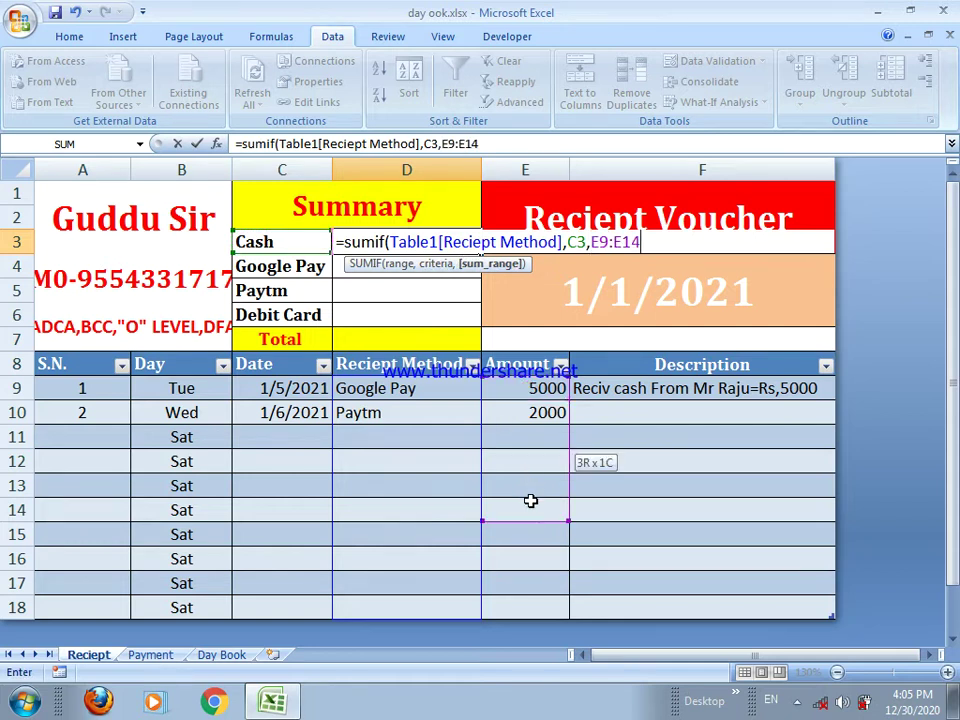
click(530, 500)
drag(523, 392, 506, 607)
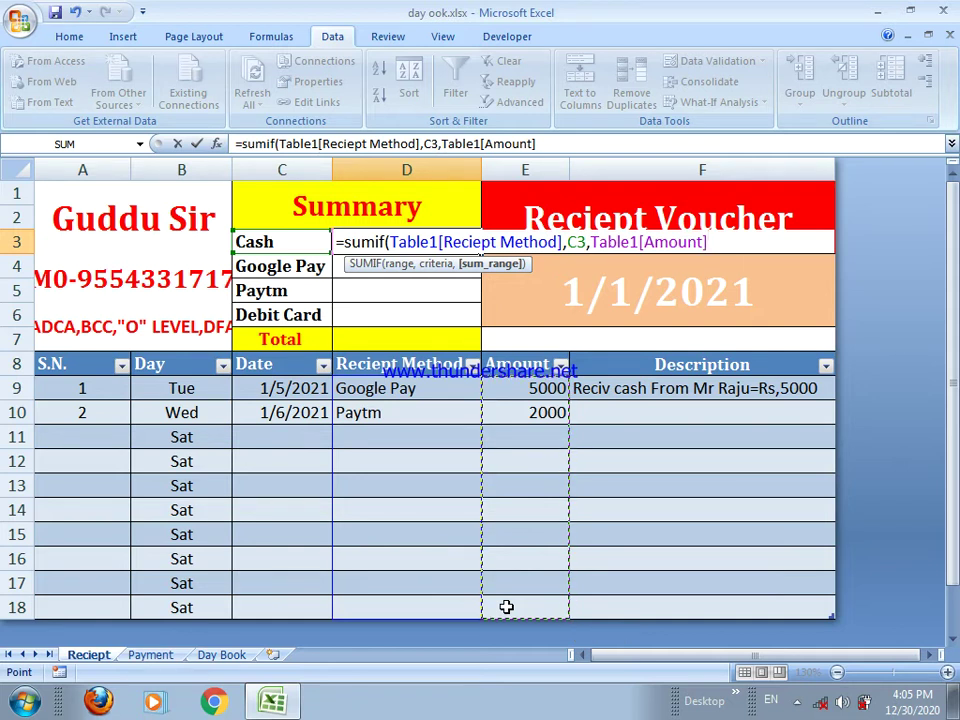
text())
key(Return)
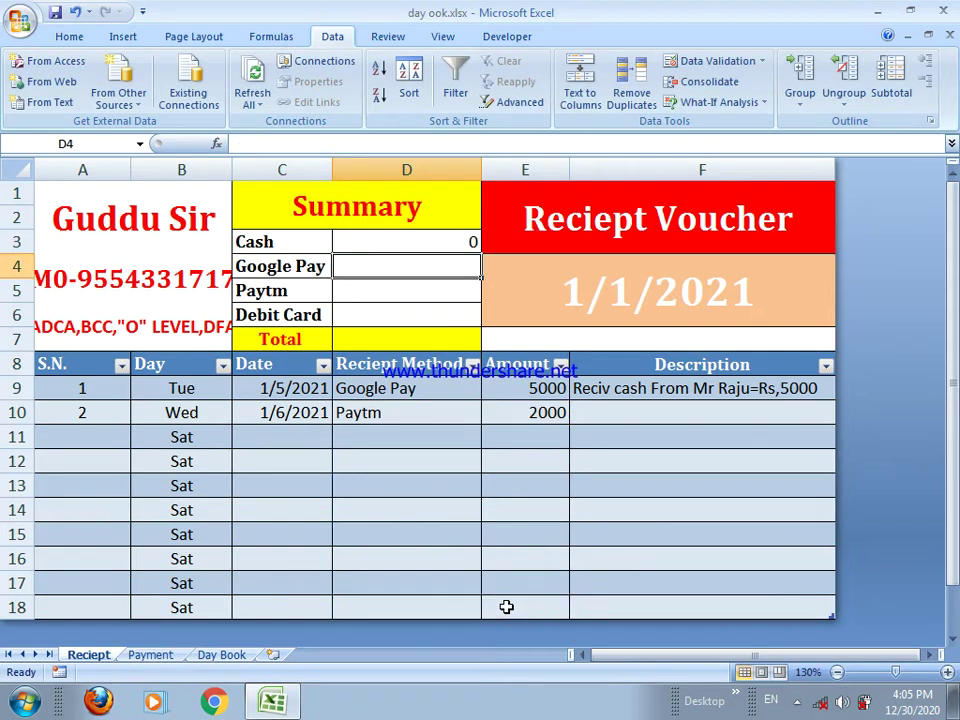
click(460, 243)
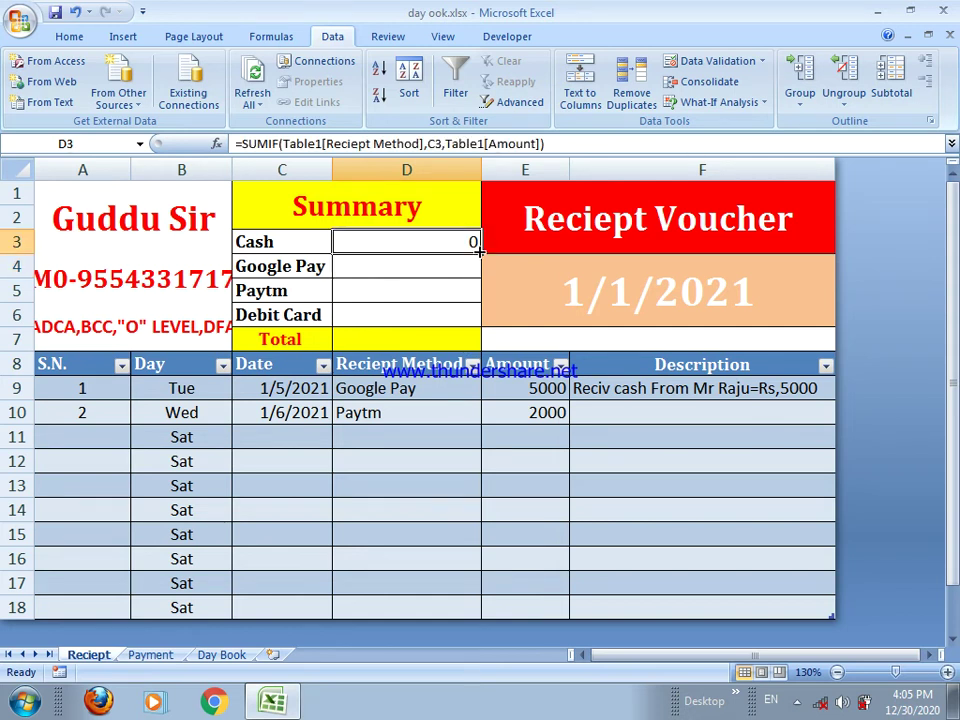
drag(480, 253, 476, 325)
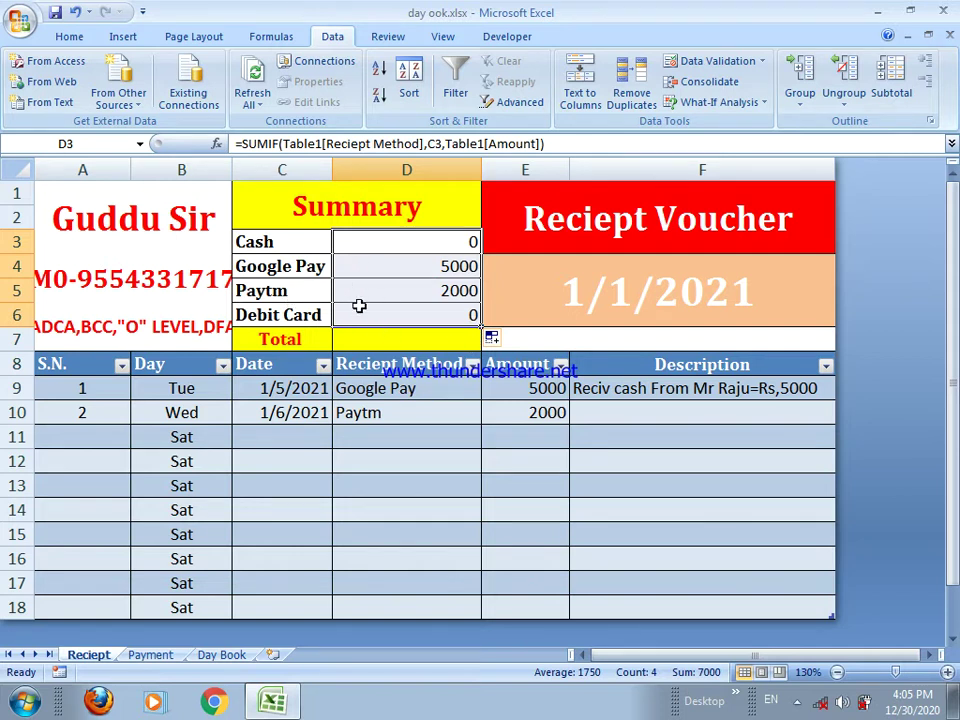
- Test the summary formulas by switching the receipt method in D9 to Cash and back to Google Pay
click(450, 393)
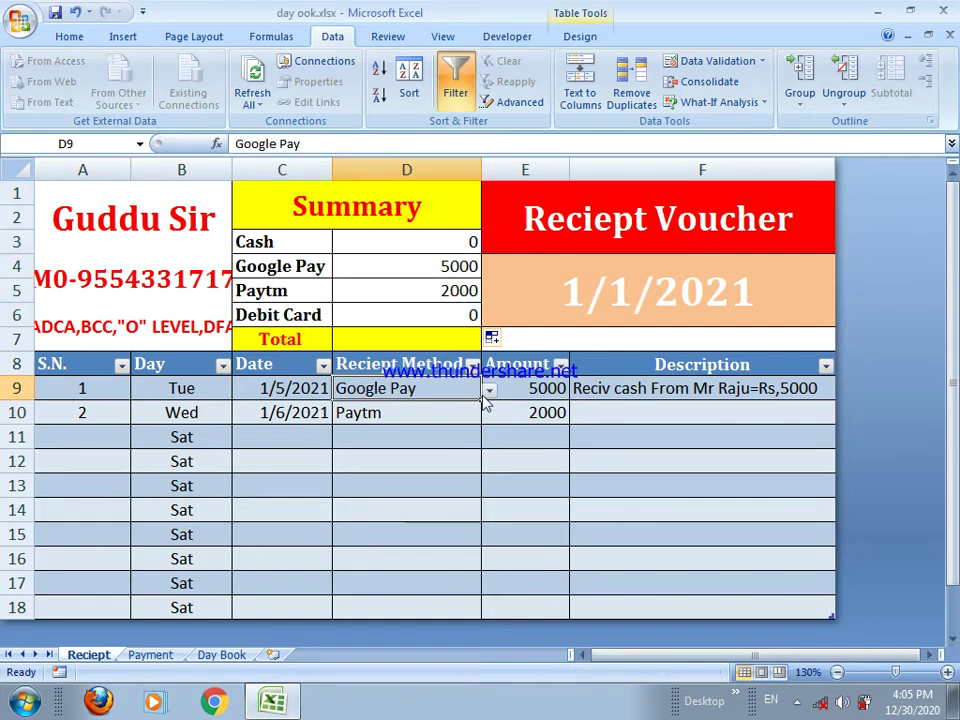
click(489, 389)
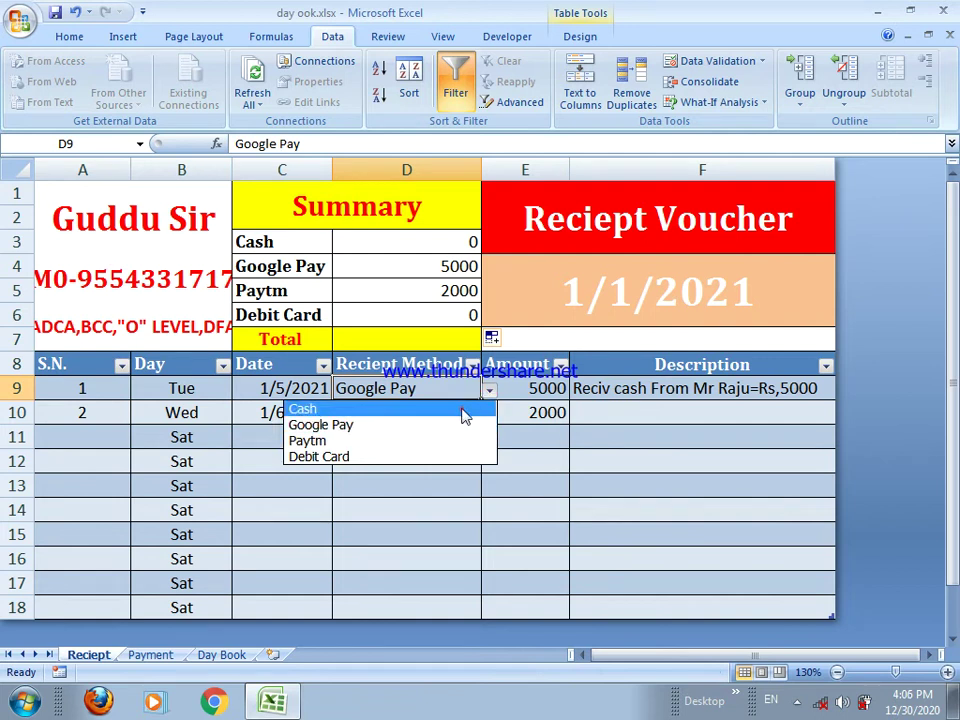
click(463, 415)
click(488, 390)
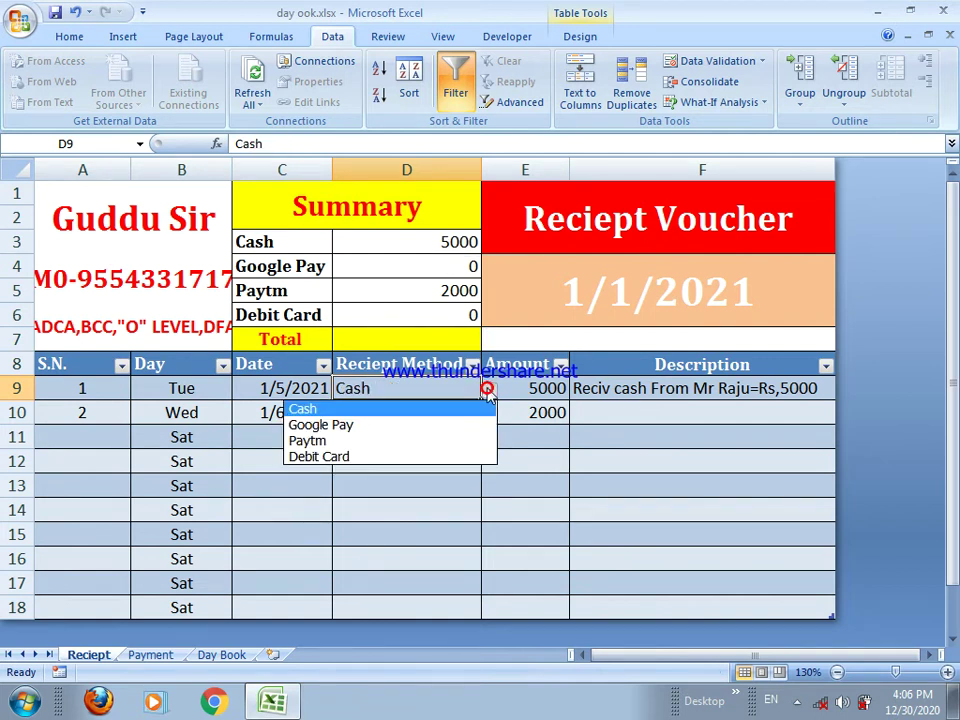
click(456, 426)
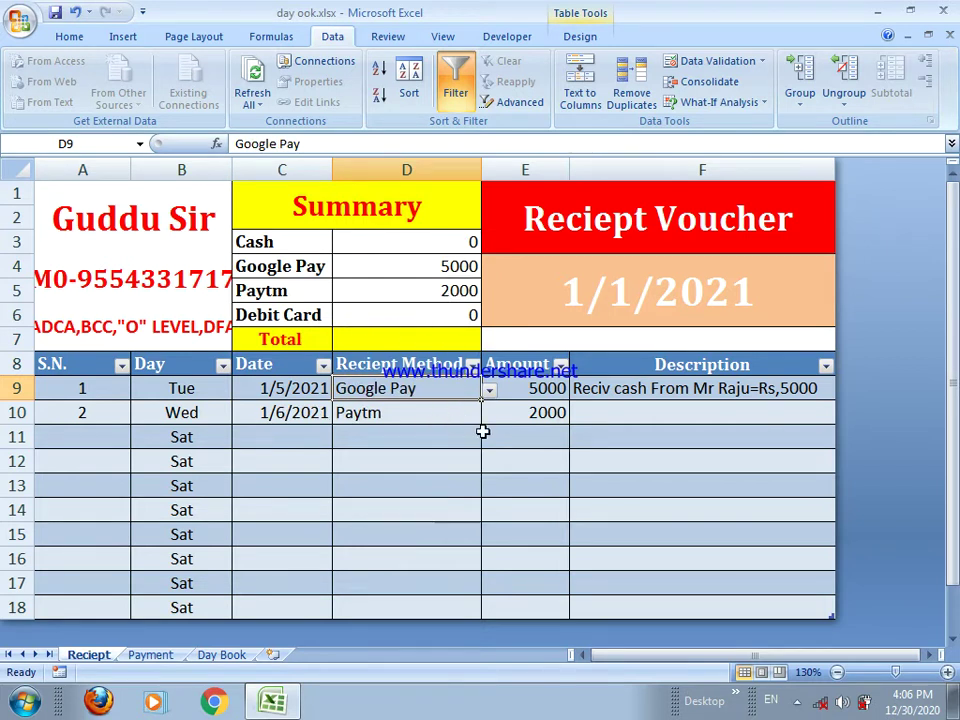
- Total the summary in cell D7 with =SUM(D3:D6) and widen the Day column by about 30 percent
click(376, 344)
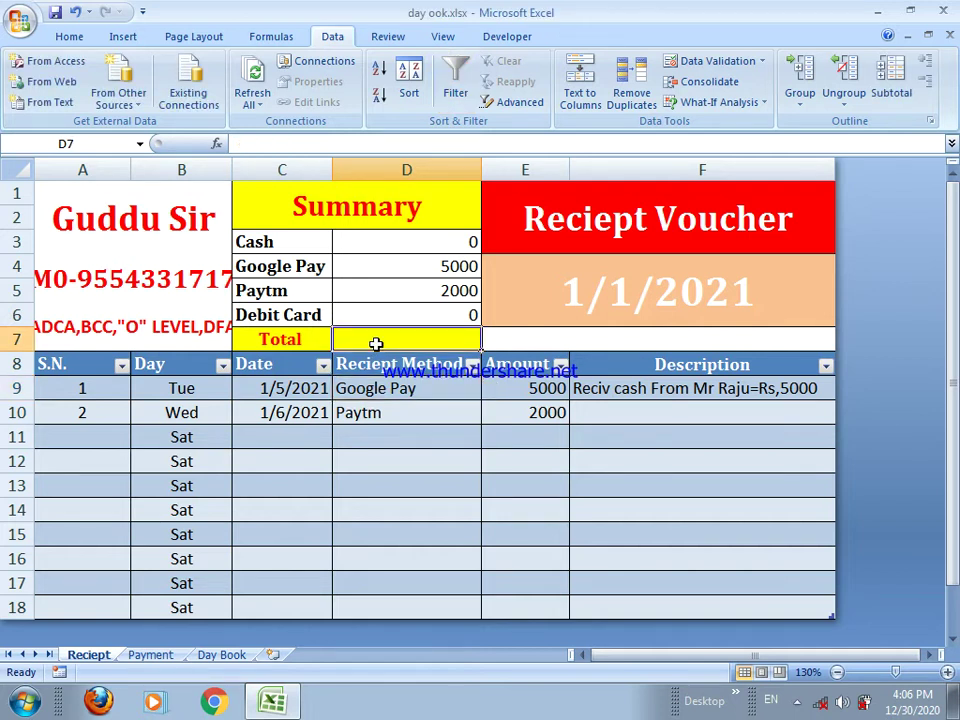
key(alt+equal)
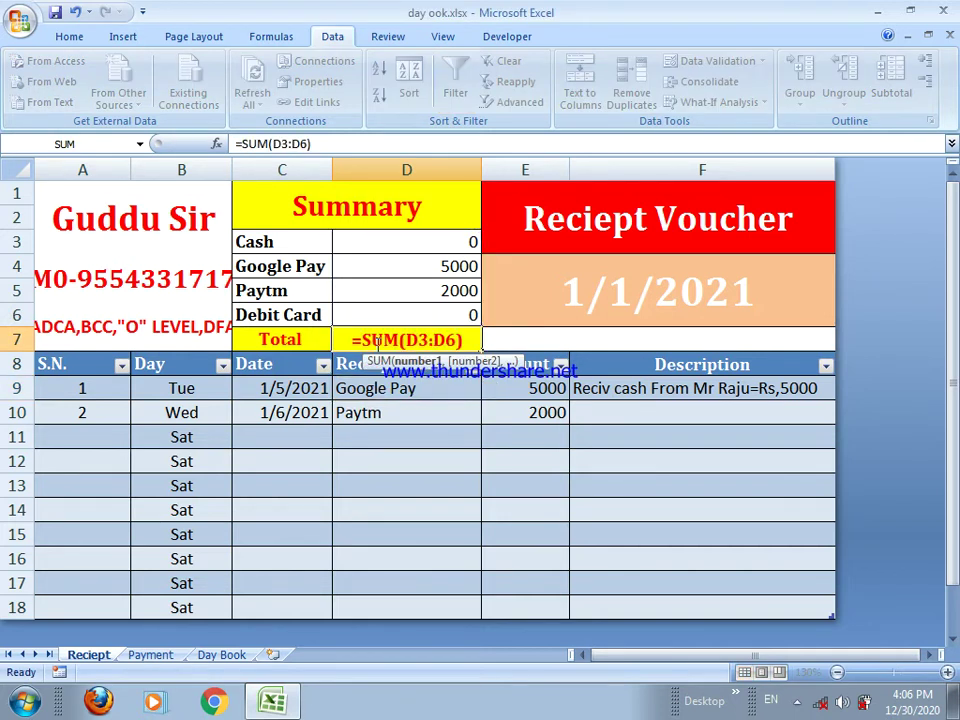
key(Return)
click(378, 343)
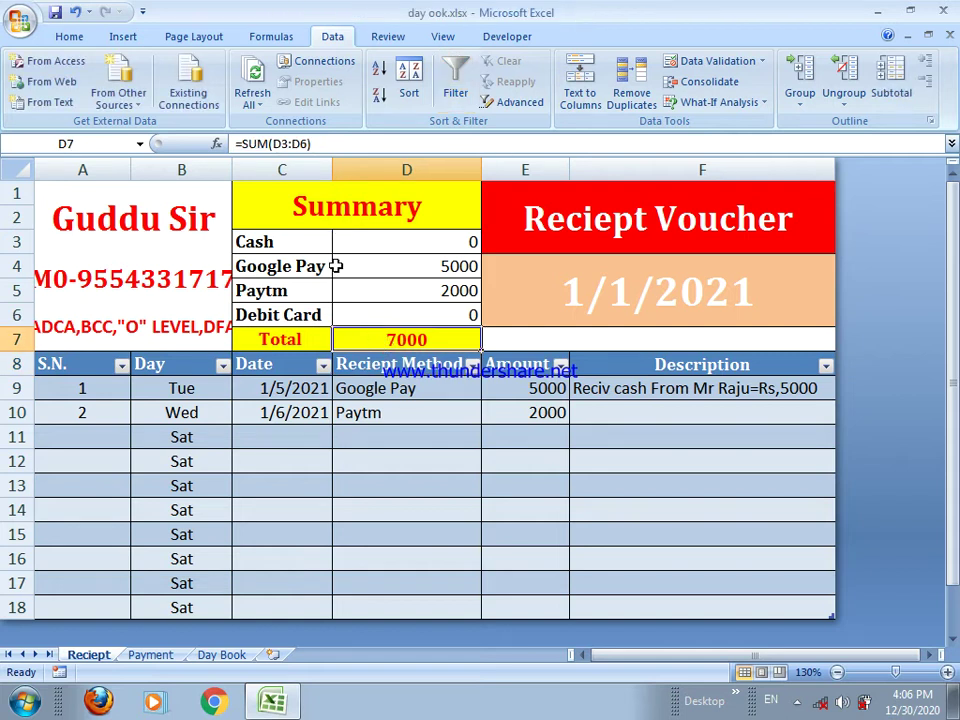
drag(237, 168, 266, 186)
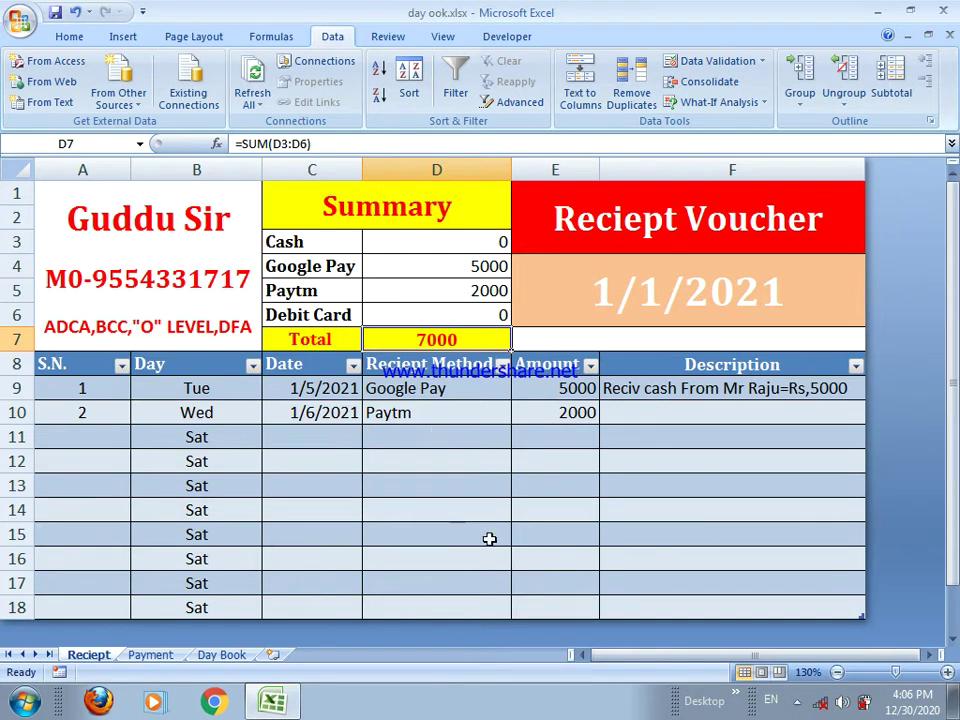
- On the Payment sheet, convert the range A8:F18 into a table with headers
click(148, 656)
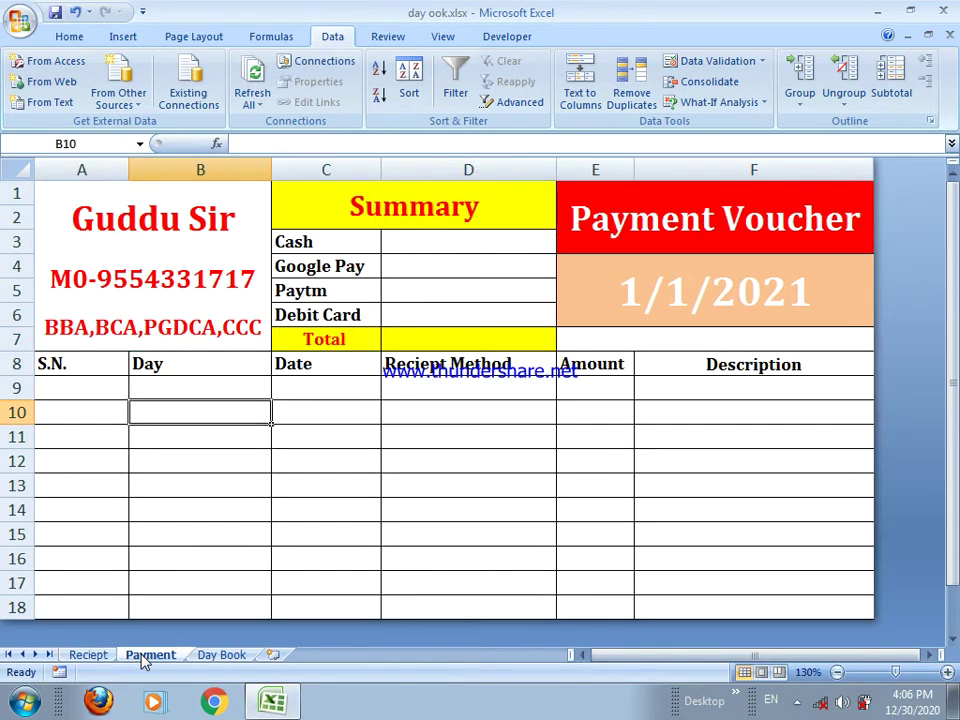
drag(90, 368, 736, 604)
key(ctrl+t)
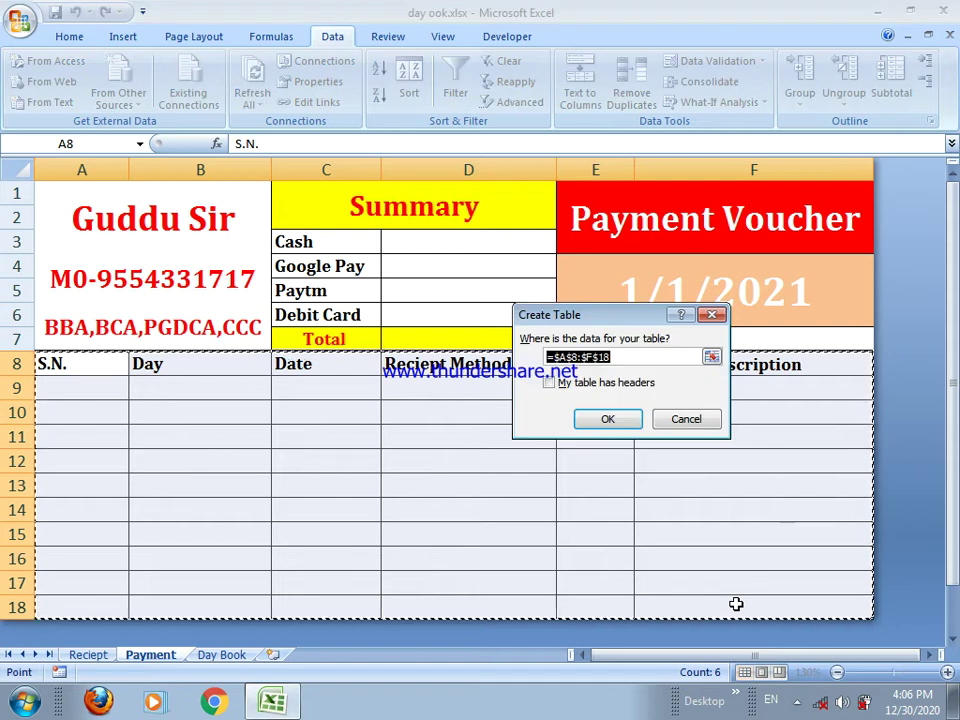
click(585, 393)
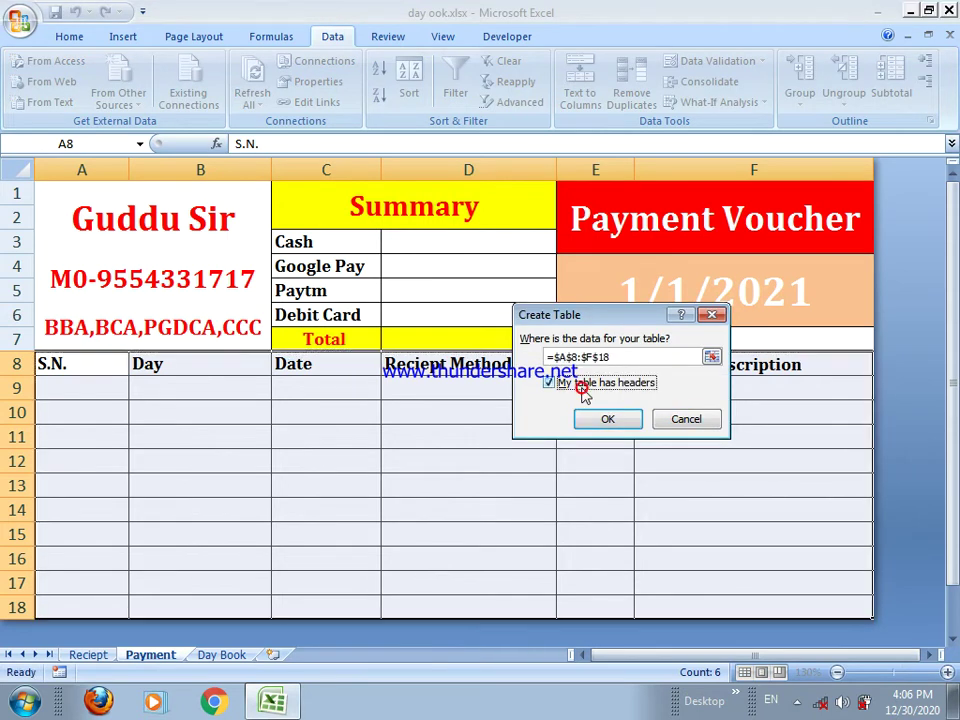
click(605, 421)
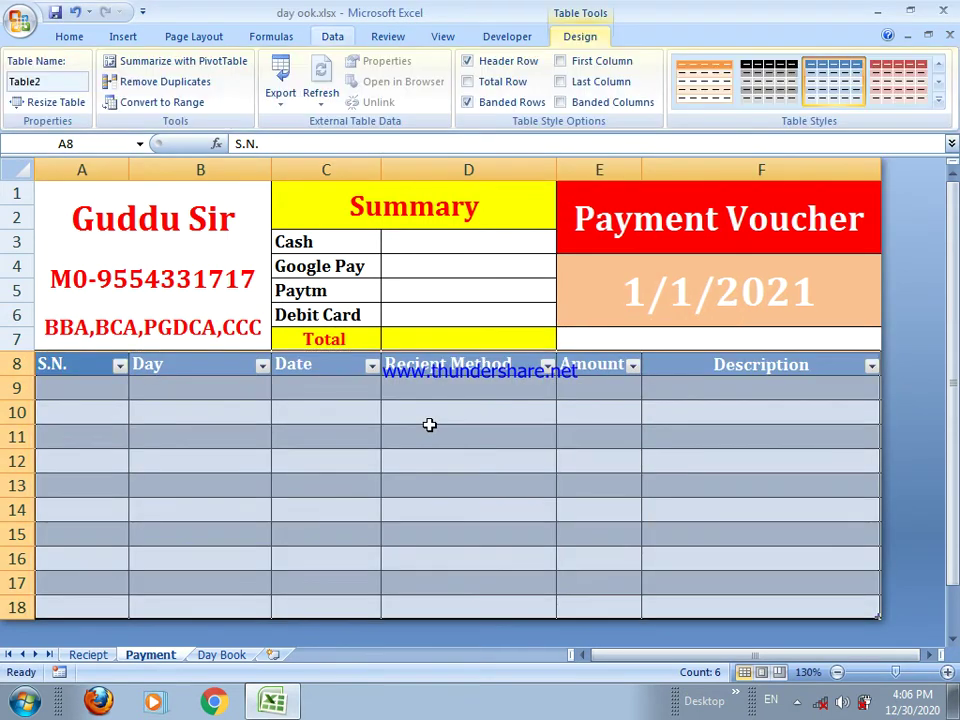
- Enter =IF(Table2[[#This Row],[Date]]="","",ROW(1:1)) in the first S.N. cell, A9, and widen the S.N. column by about 15 percent
click(103, 389)
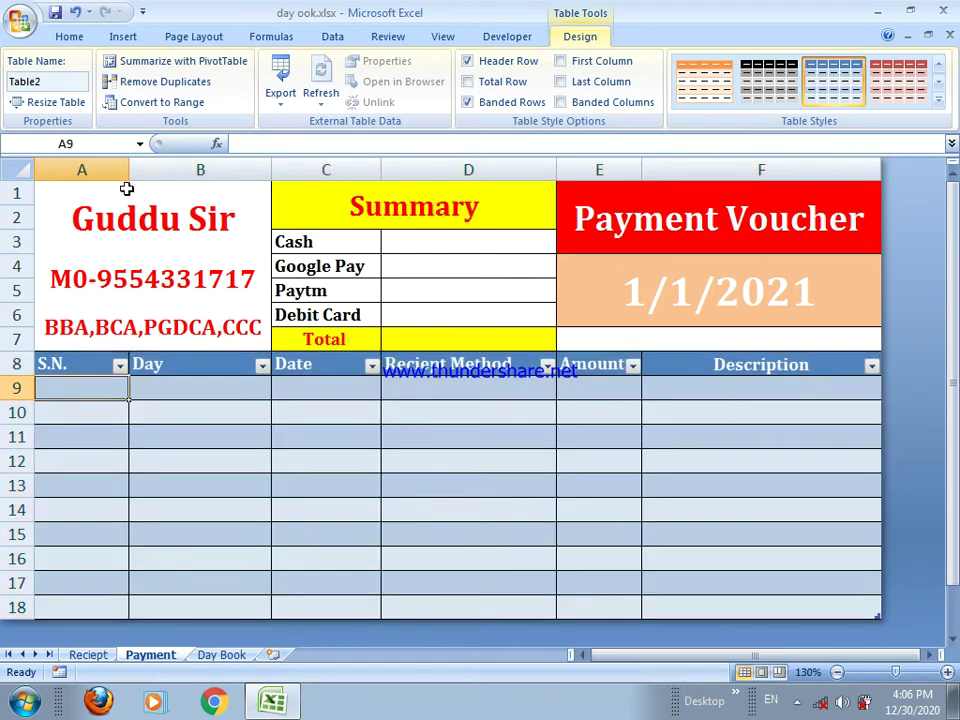
drag(128, 171, 305, 212)
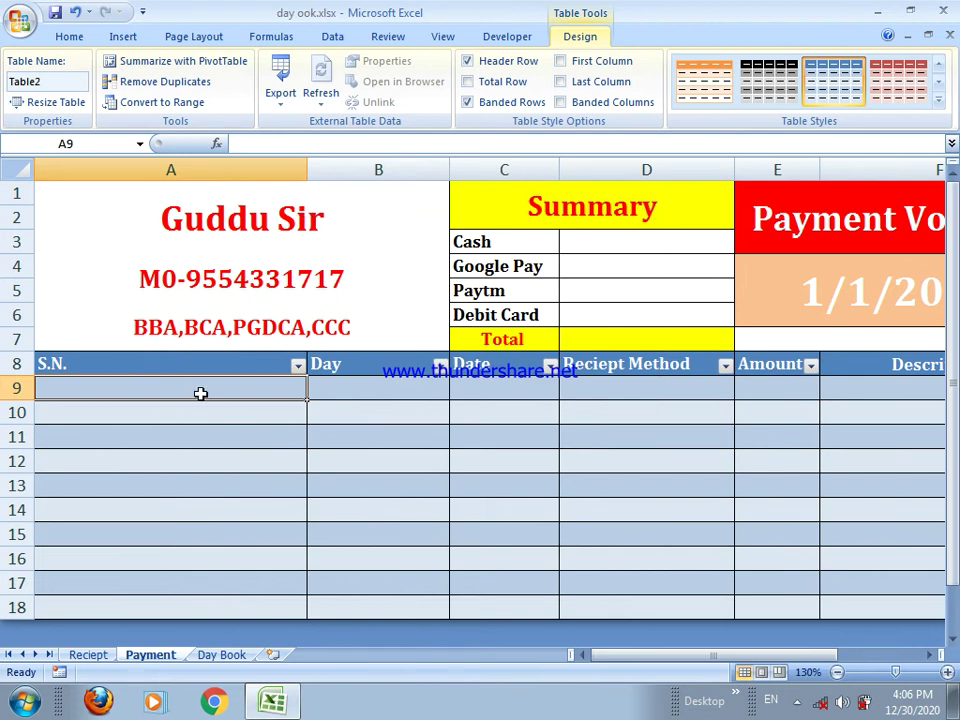
text(=if()
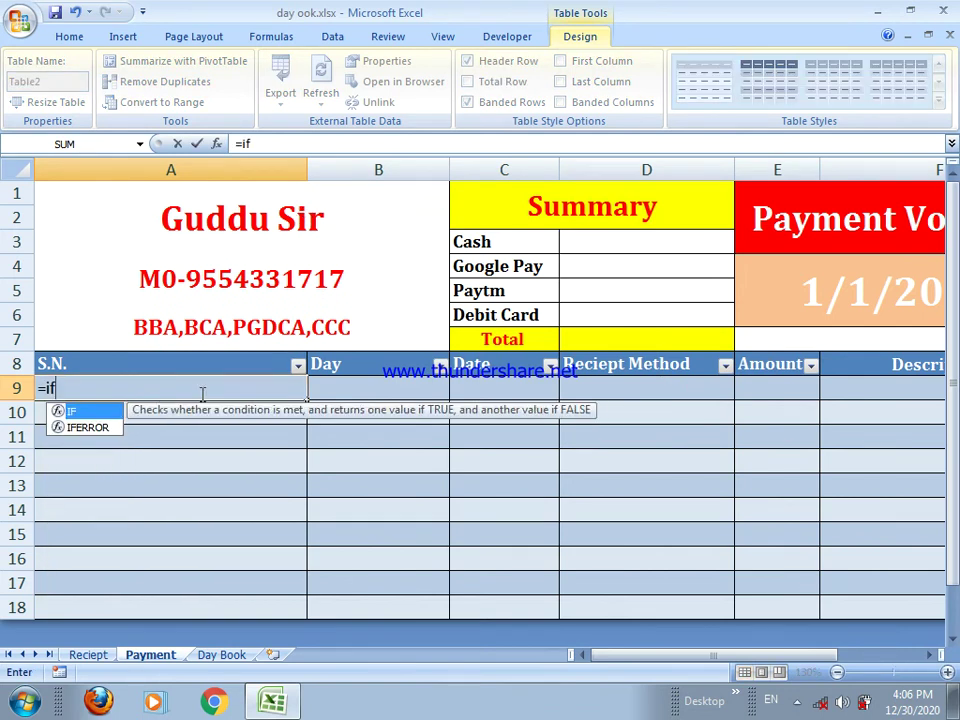
click(507, 388)
text(=)
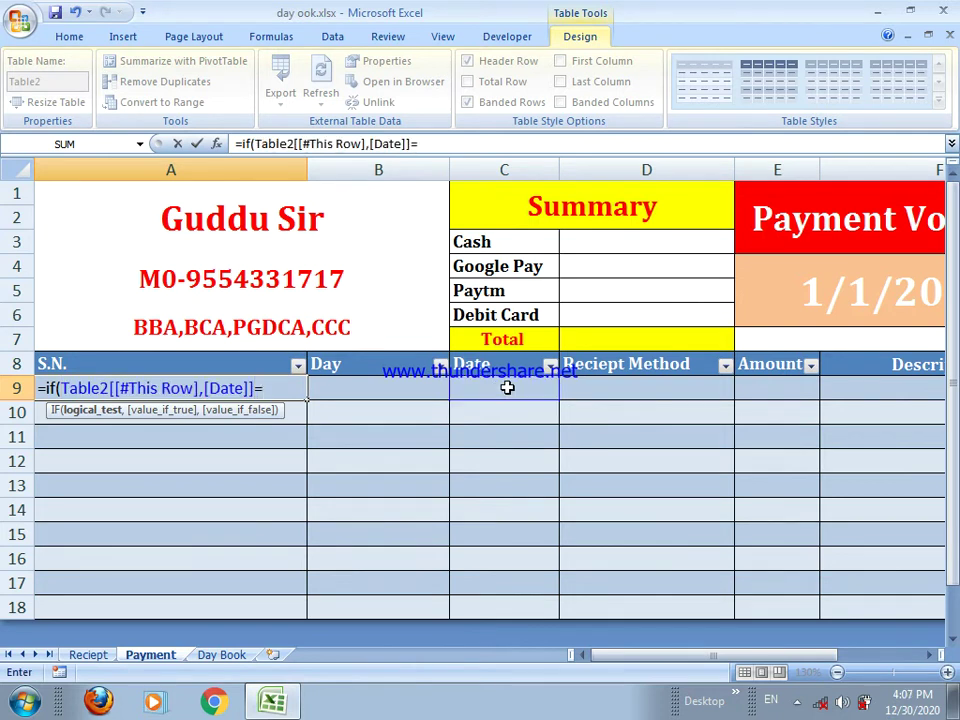
text("",)
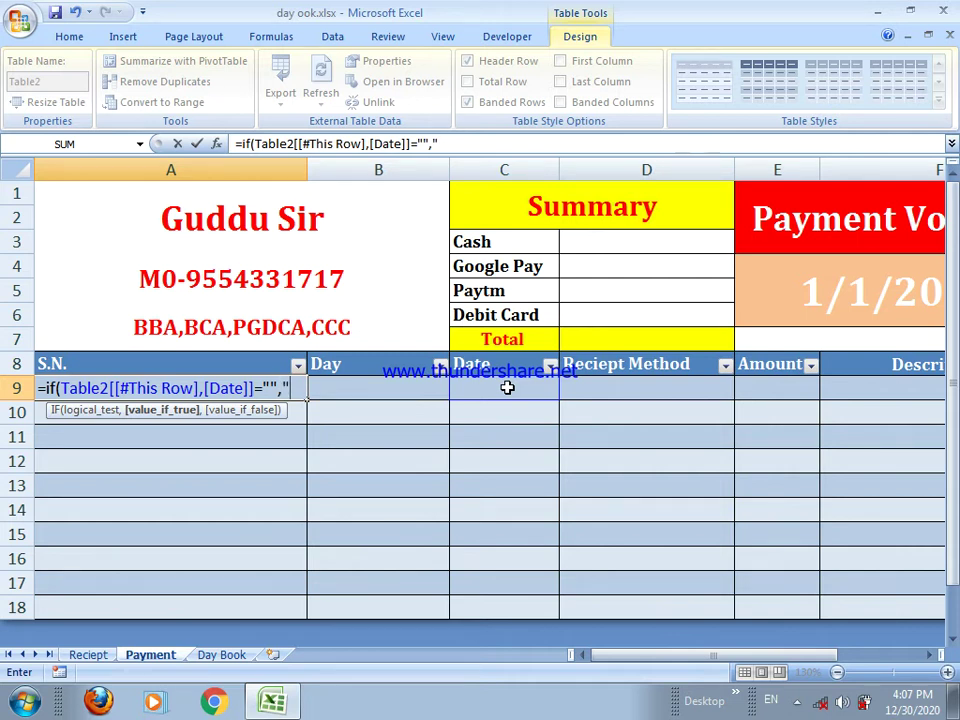
text("",)
text(row)
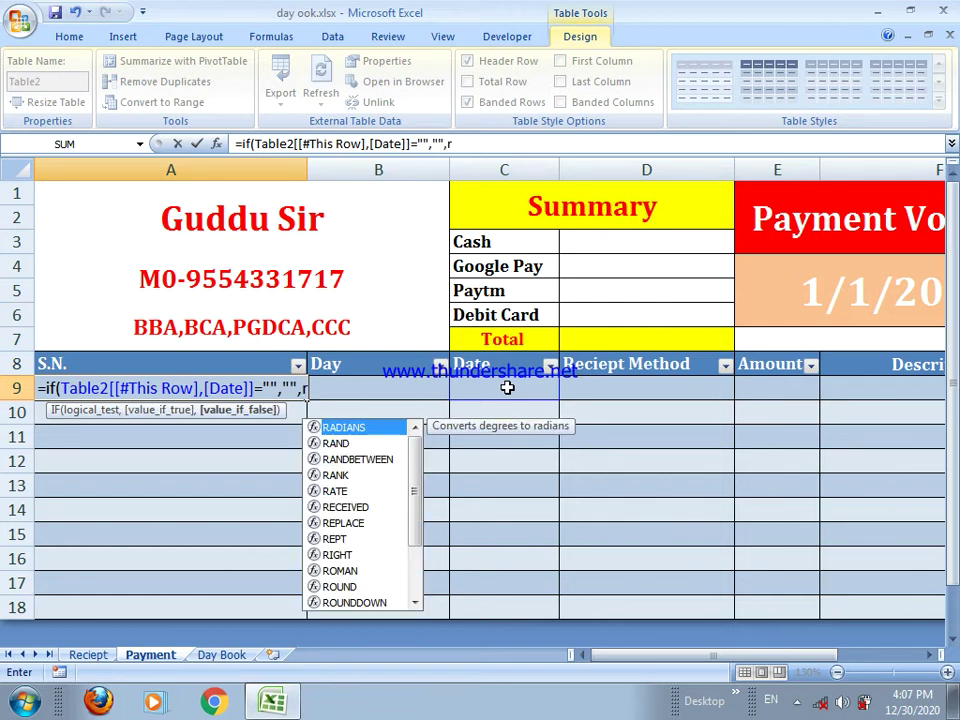
text(()
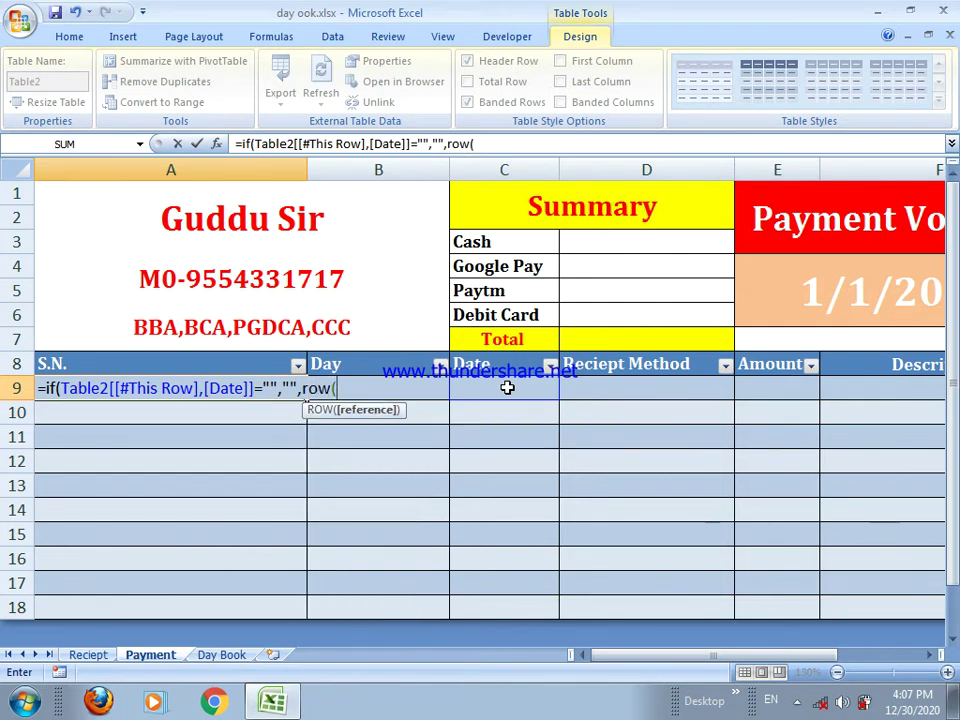
text(1:1)
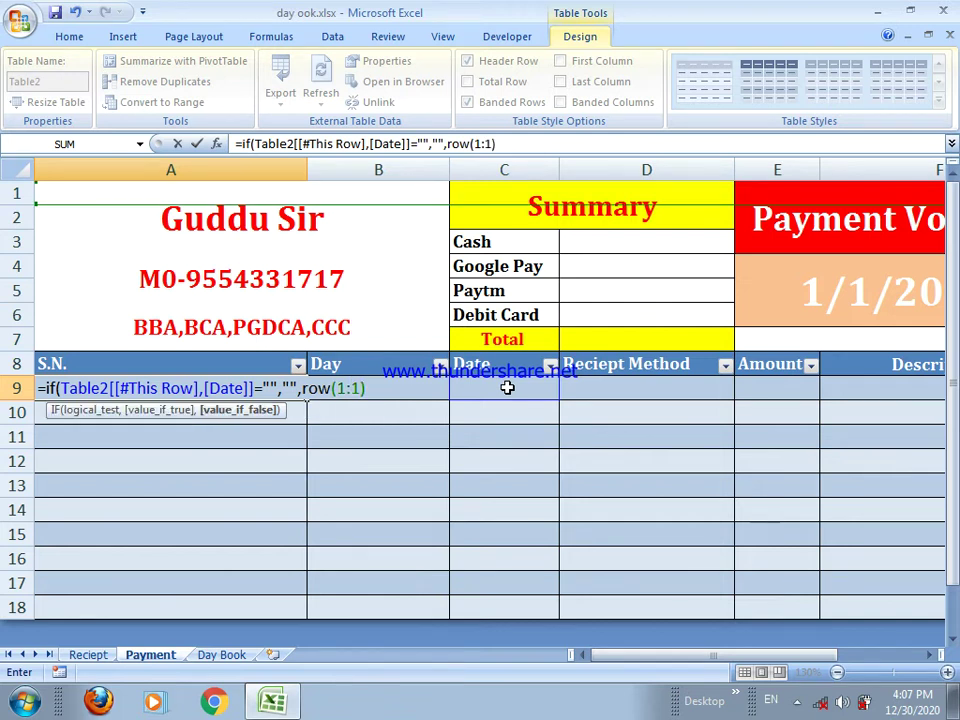
key(Return)
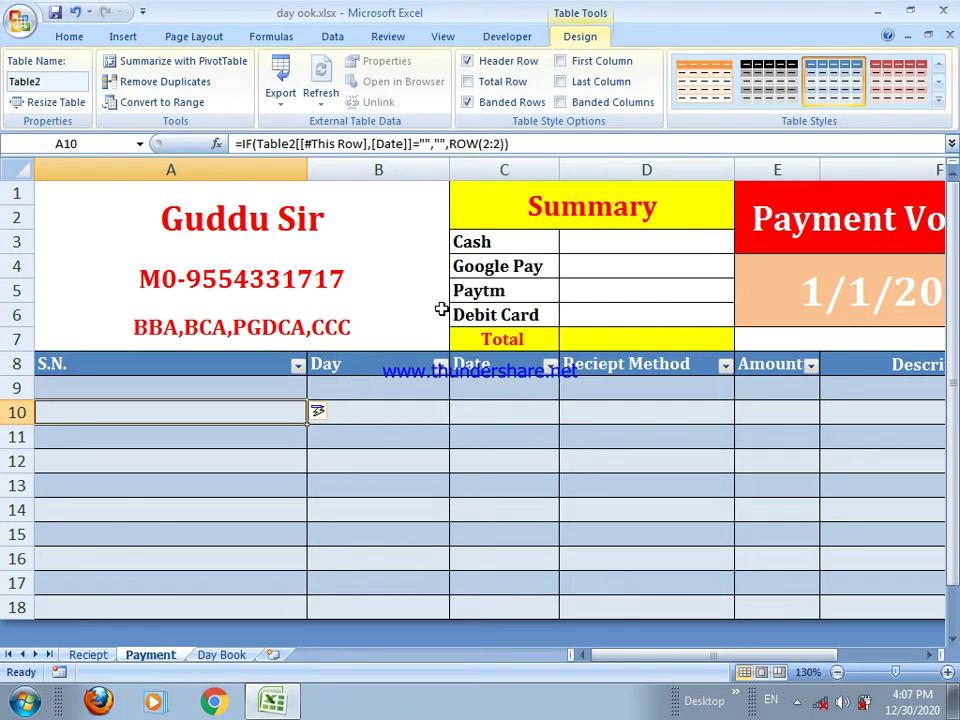
drag(312, 172, 141, 211)
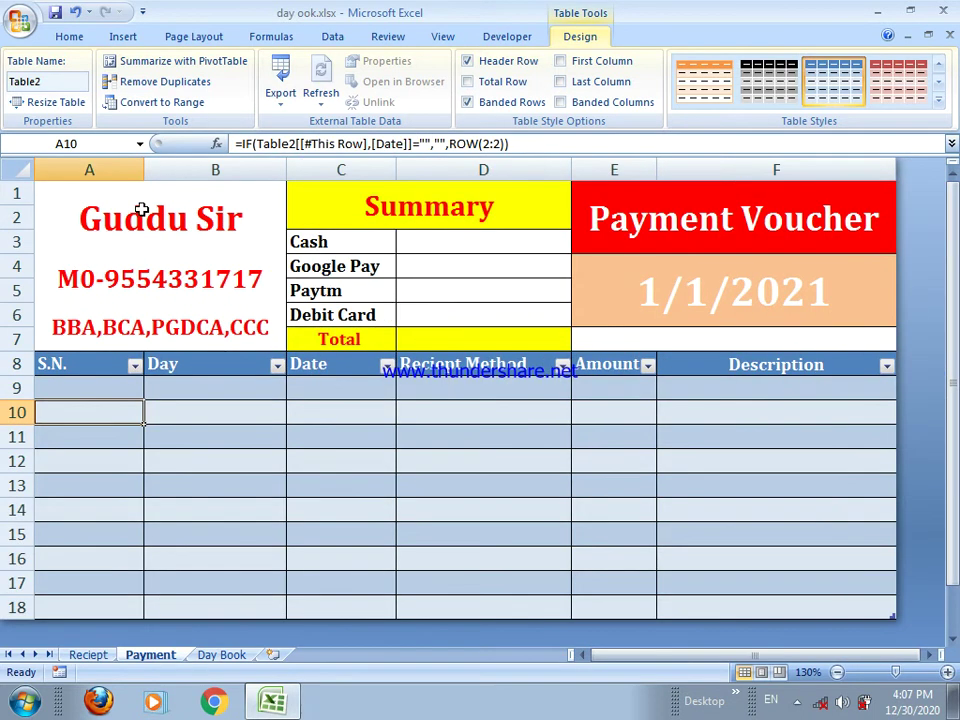
- Enter =TEXT(Table2[[#This Row],[Date]],"ddd") in the first Day cell, B9, of the payment table
click(185, 393)
text(=t)
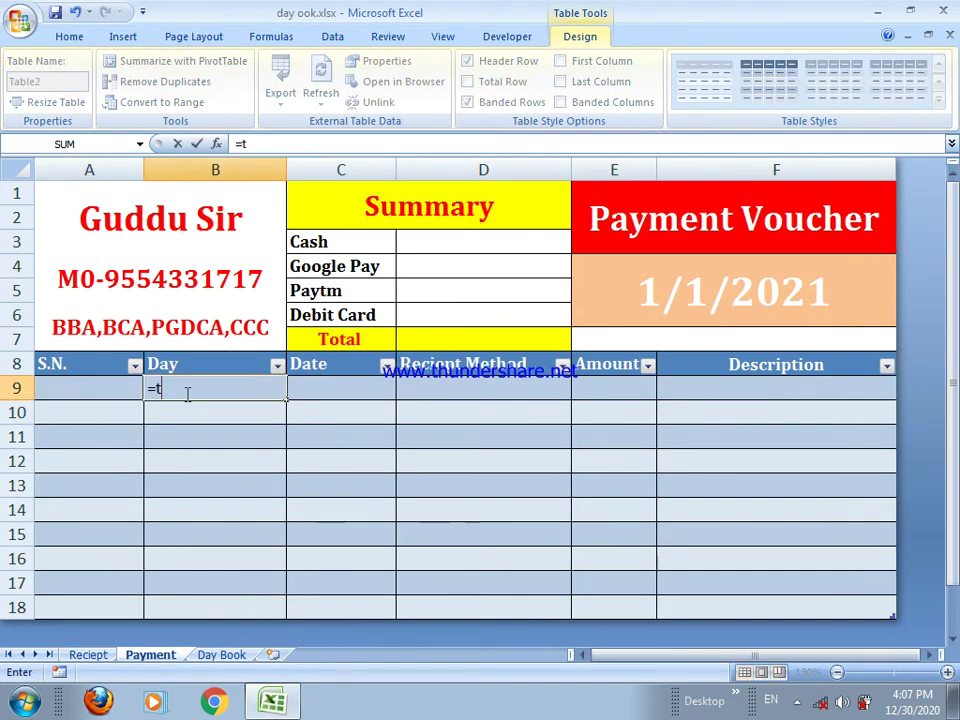
text(ex)
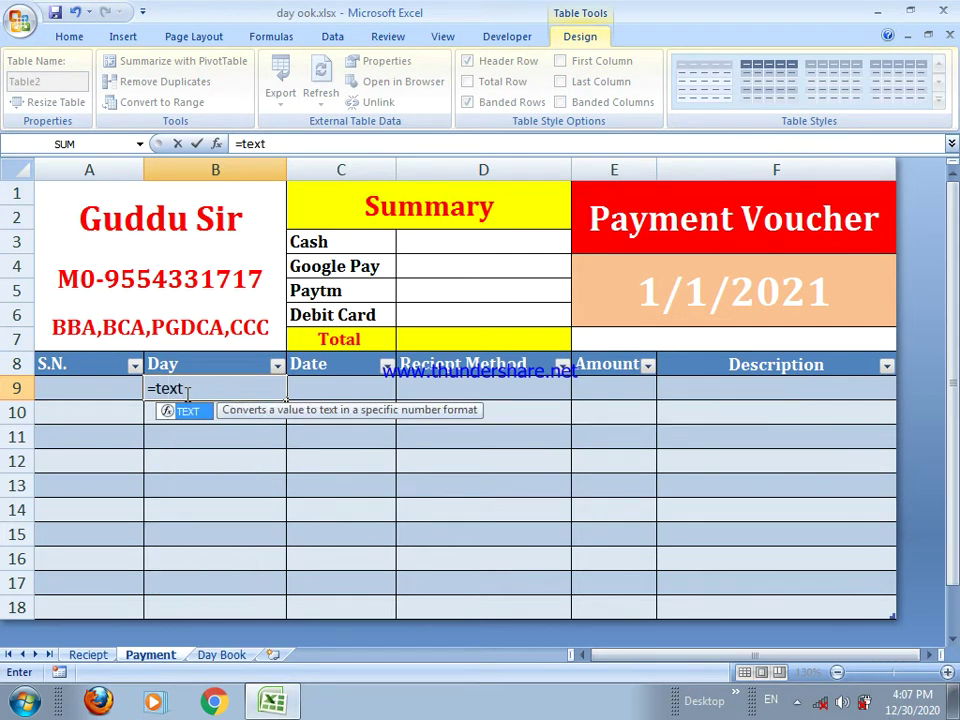
text(t)
key(Tab)
click(349, 388)
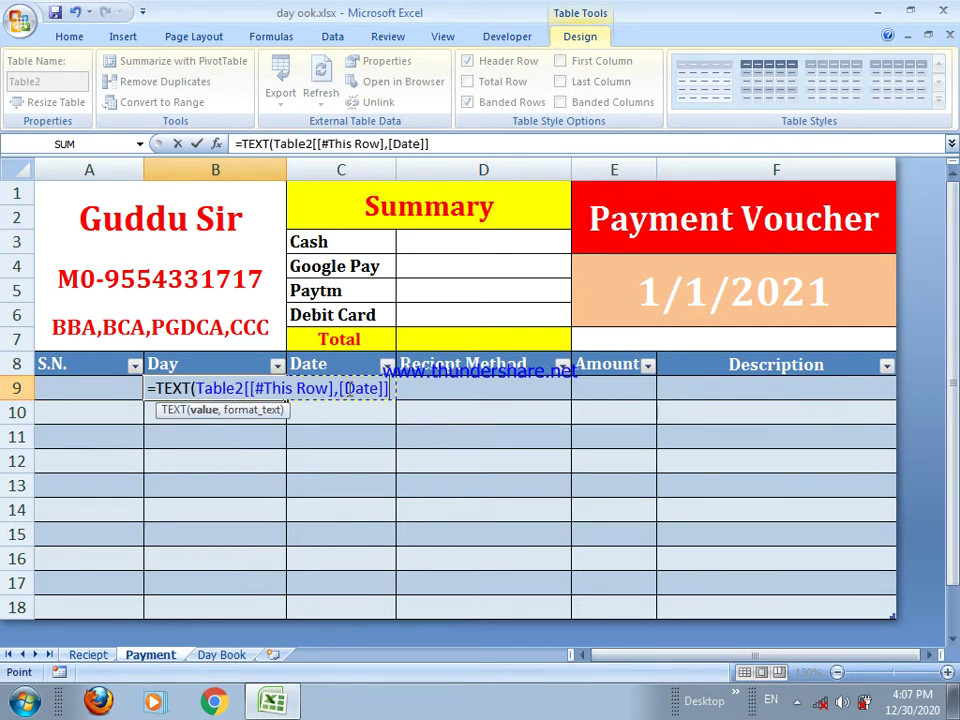
text(,)
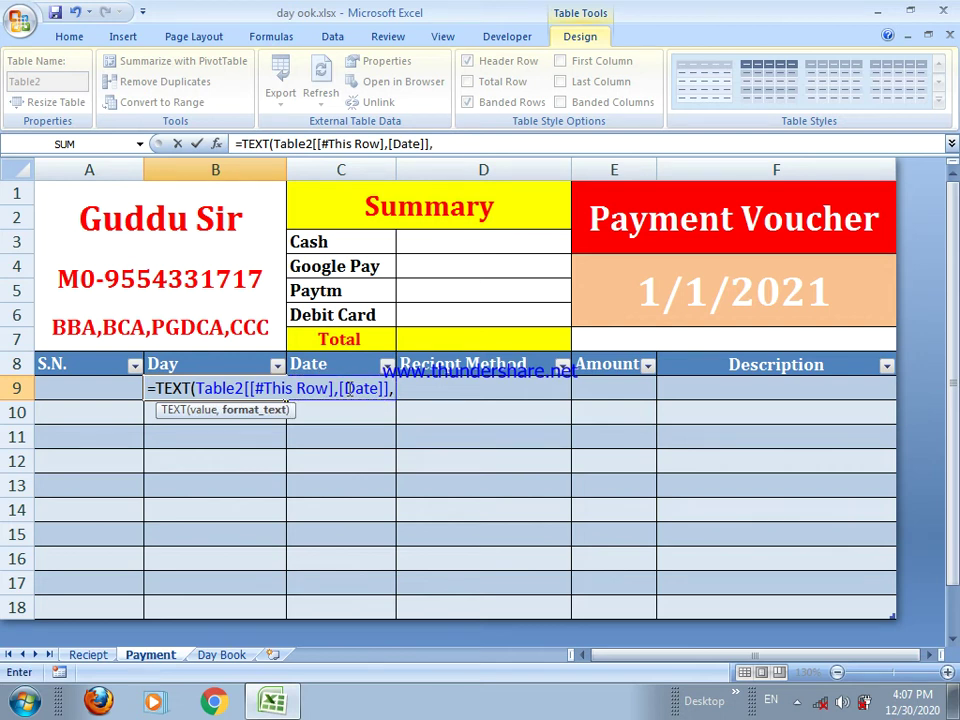
text(t)
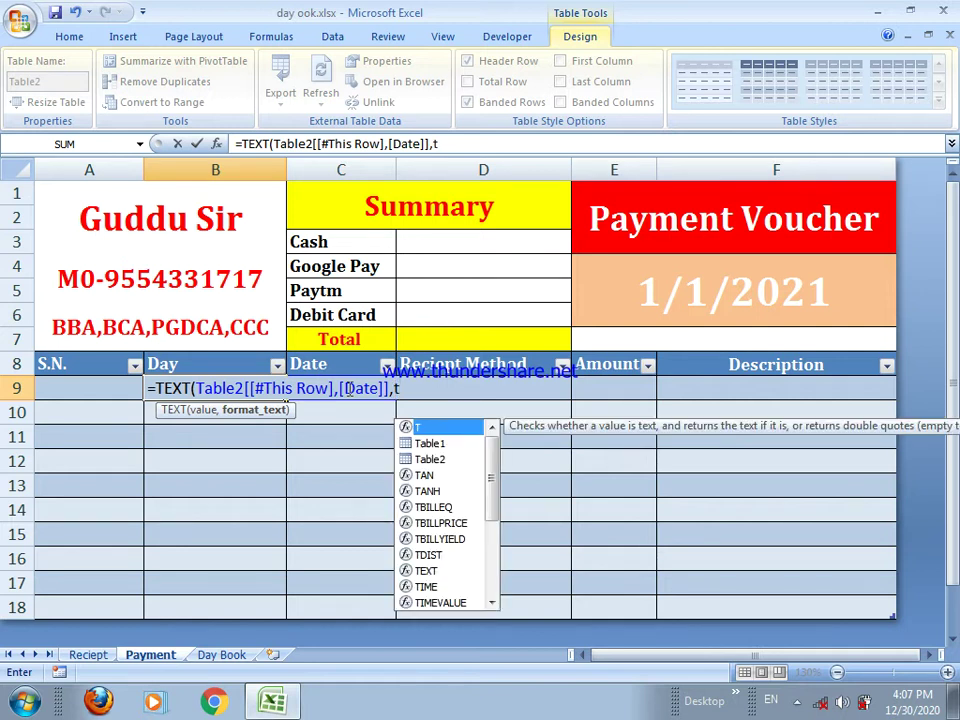
key(BackSpace)
text("ddd)
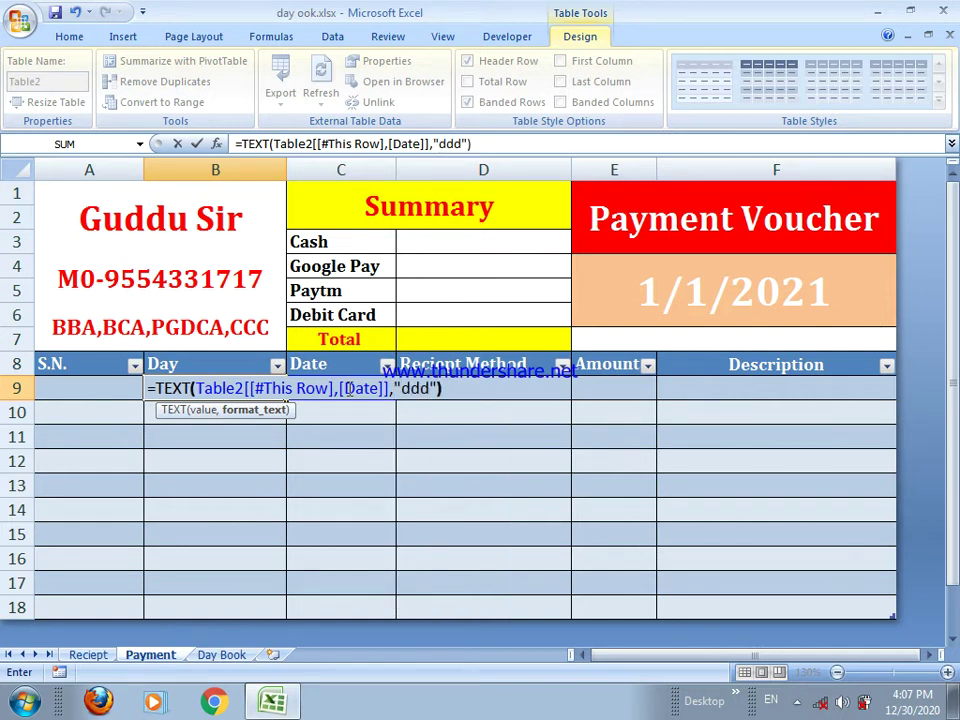
text("))
key(Return)
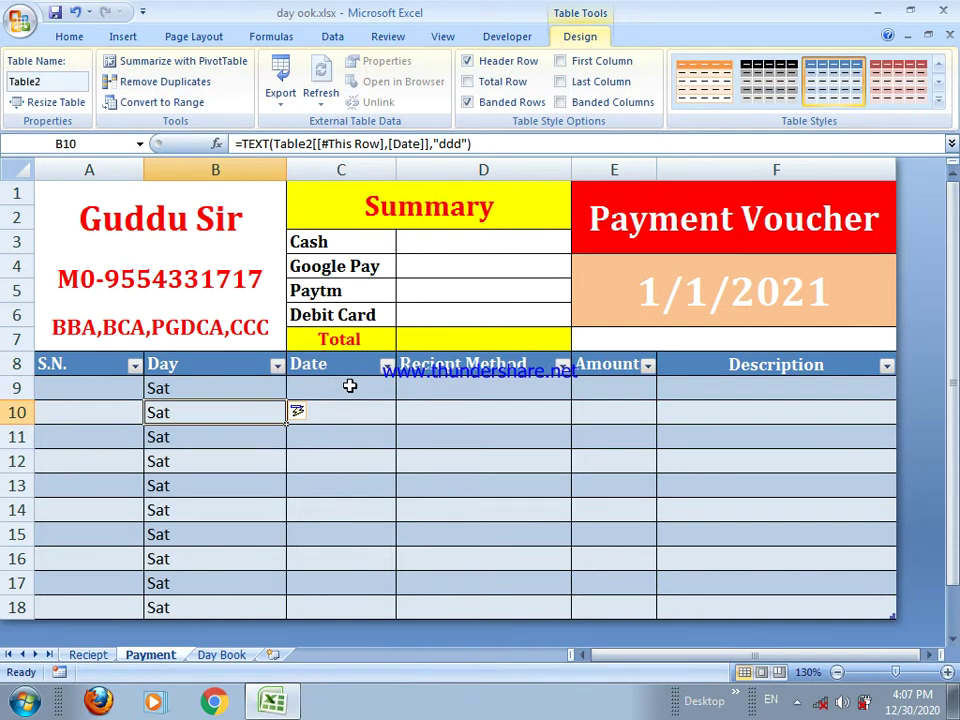
- Enter the date 1/05/2021 in cell C9 of the payment table
click(349, 386)
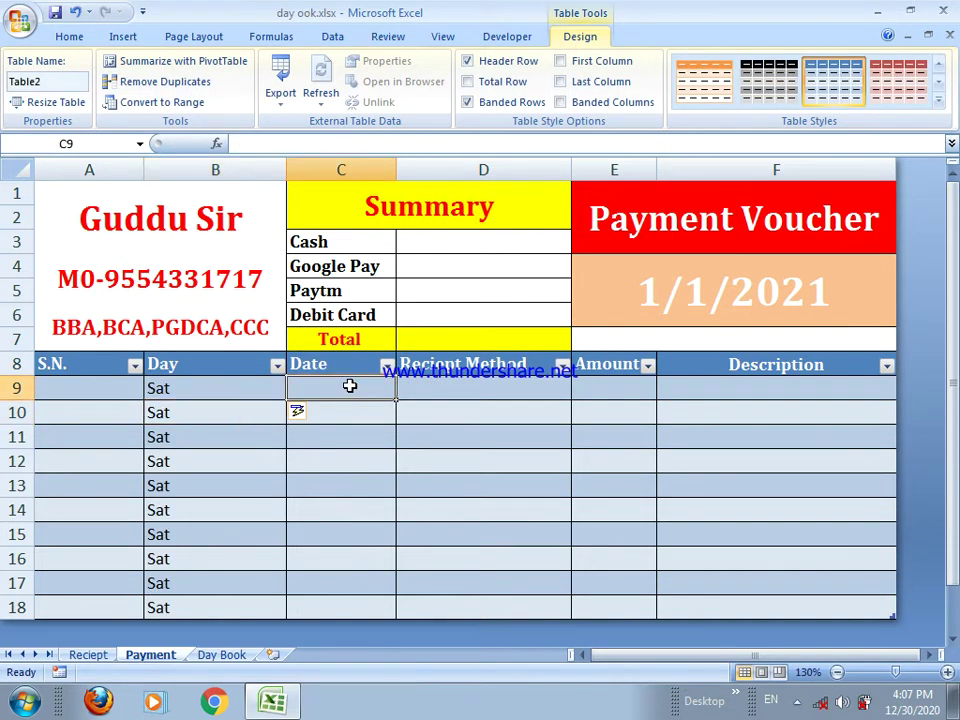
text(1)
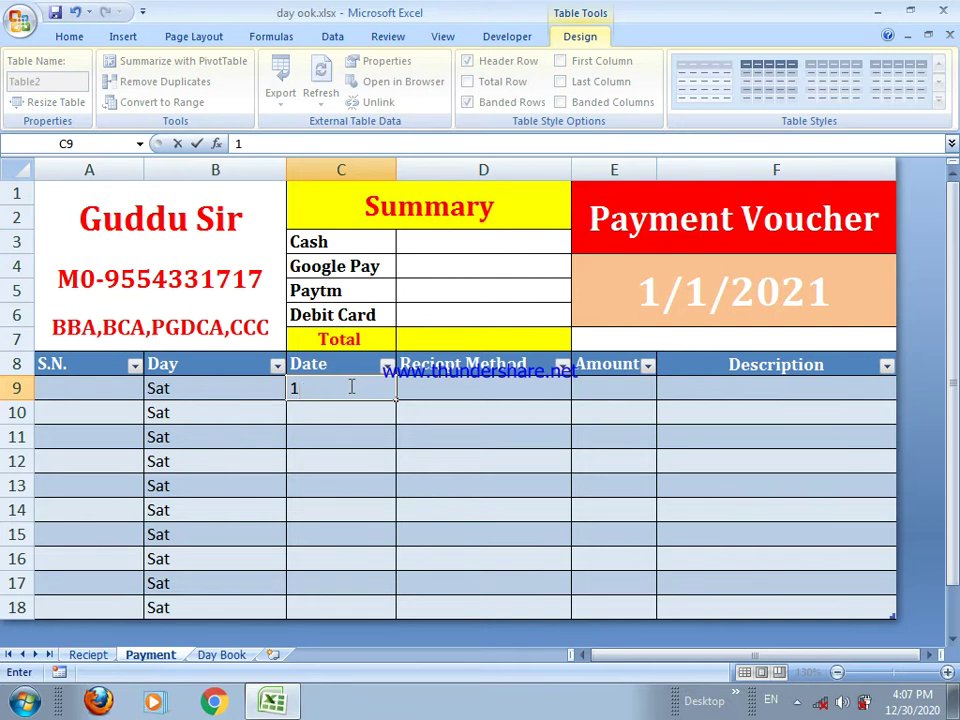
text(/05/2021)
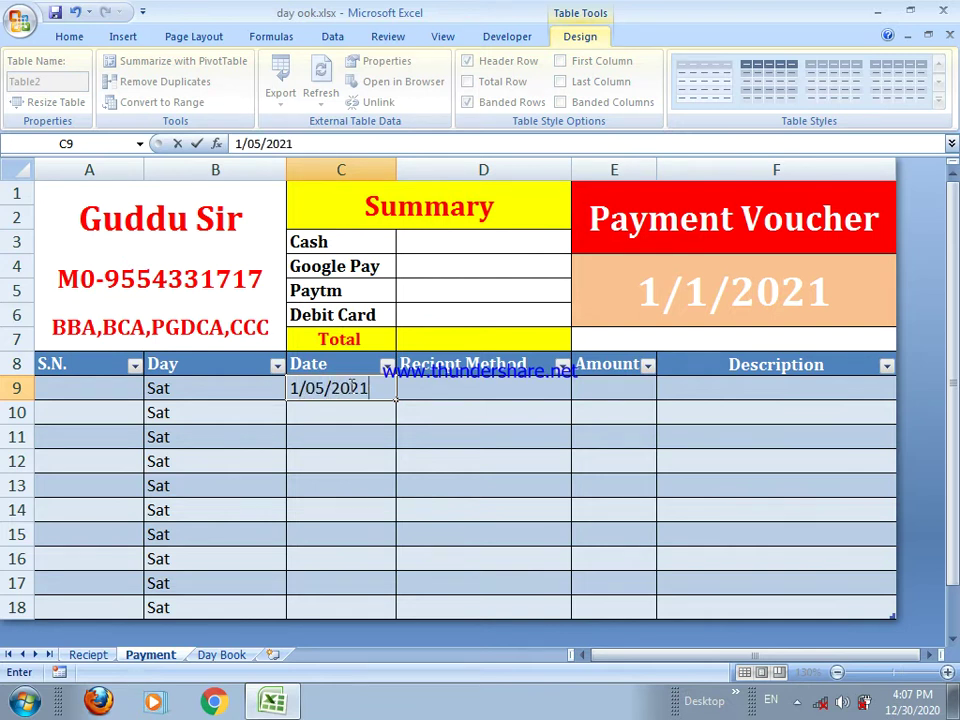
key(Return)
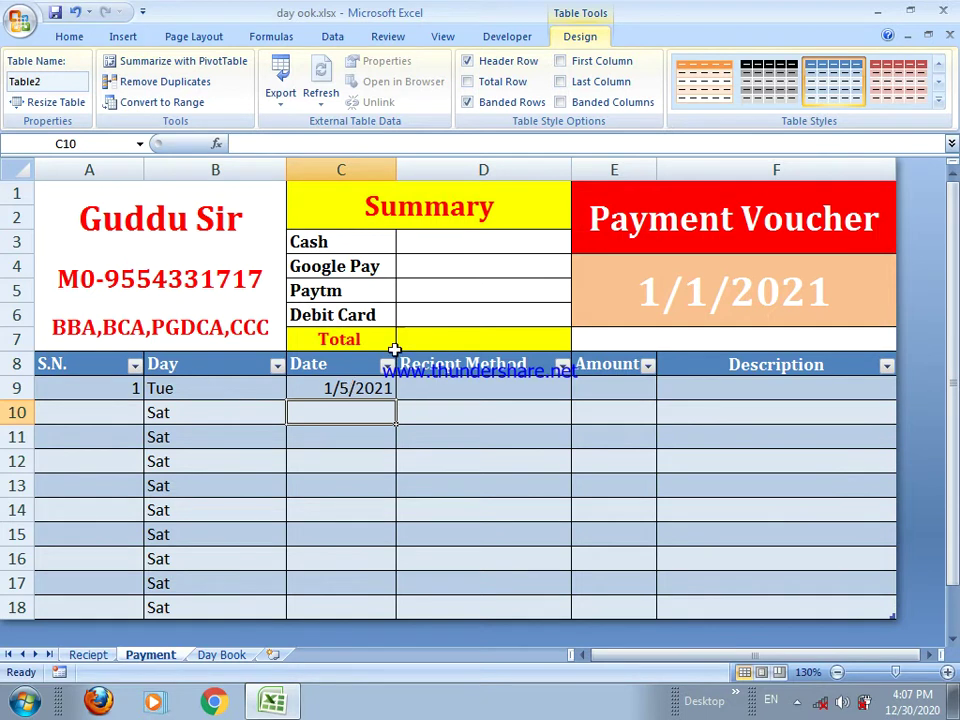
- Rename the header in D8 to Payment Method and narrow the Day column by about 12 percent
click(463, 362)
double_click(463, 362)
key(BackSpace)
key(BackSpace)
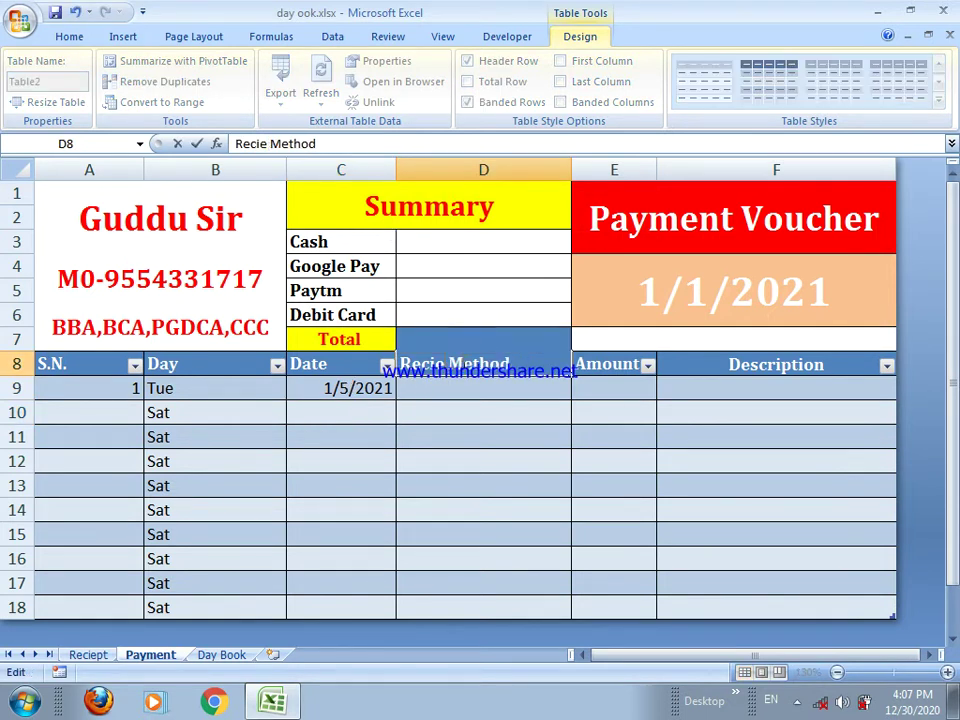
key(BackSpace)
key(BackSpace)
key(BackSpace)
key(BackSpace)
key(BackSpace)
text(P)
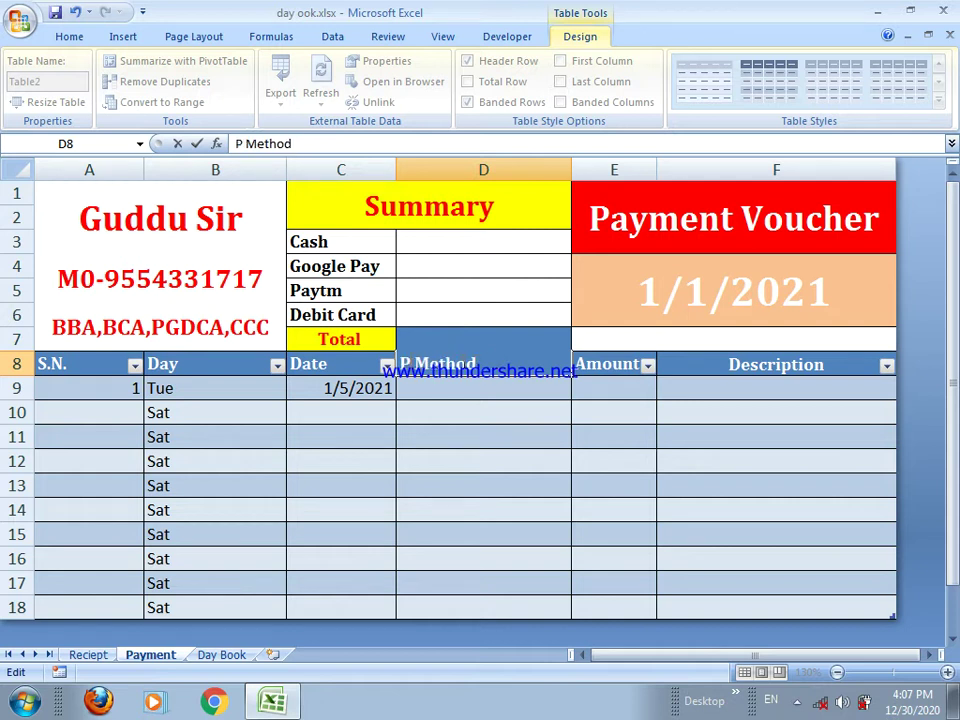
text(ayment)
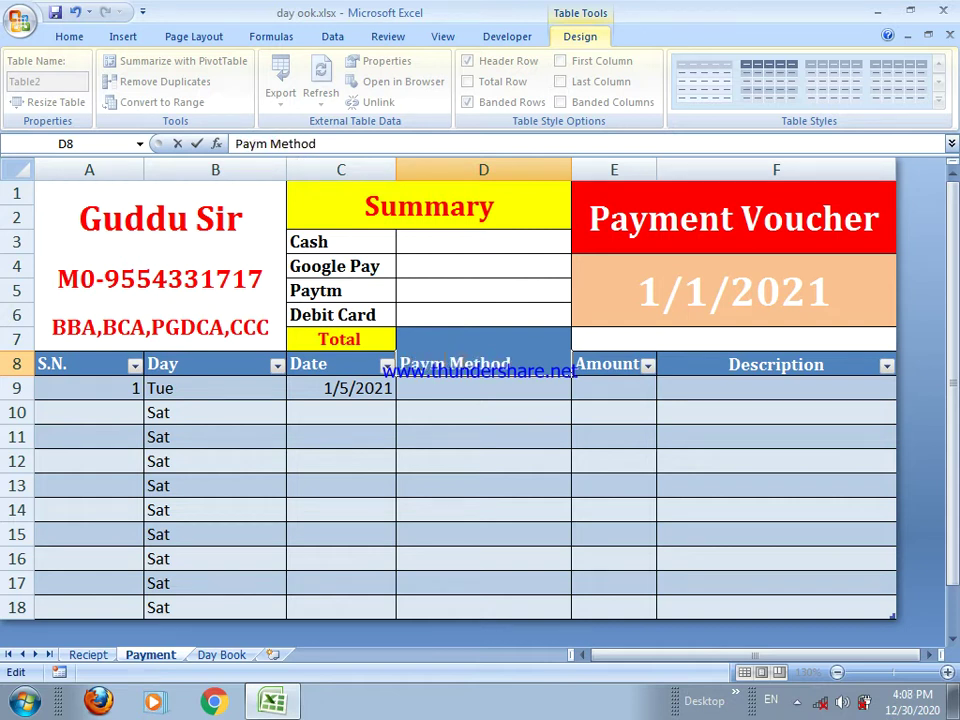
key(Return)
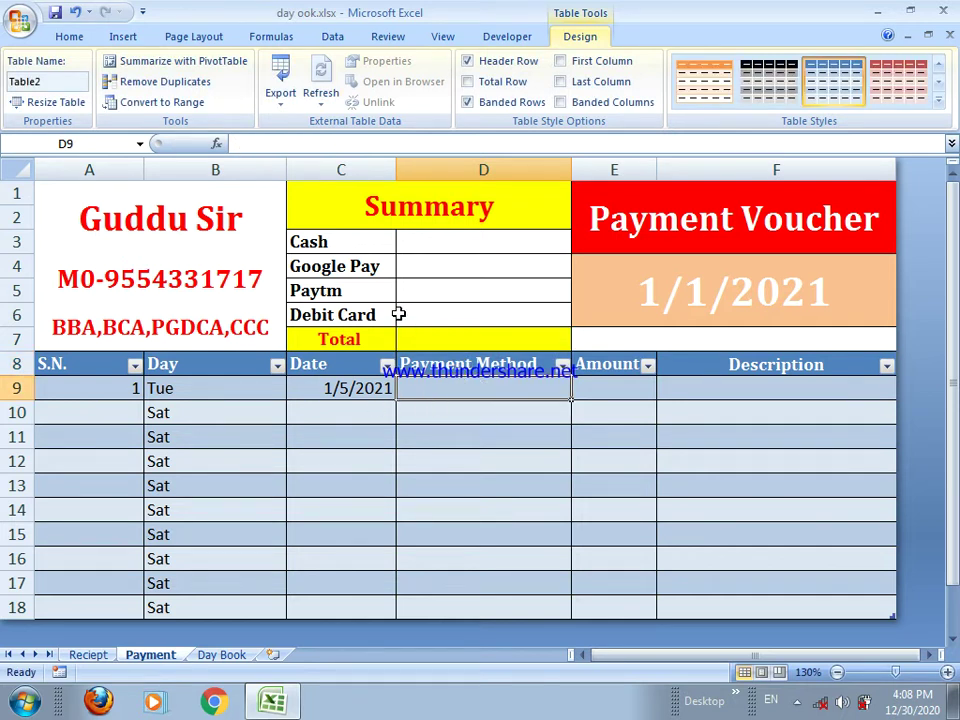
drag(286, 169, 268, 193)
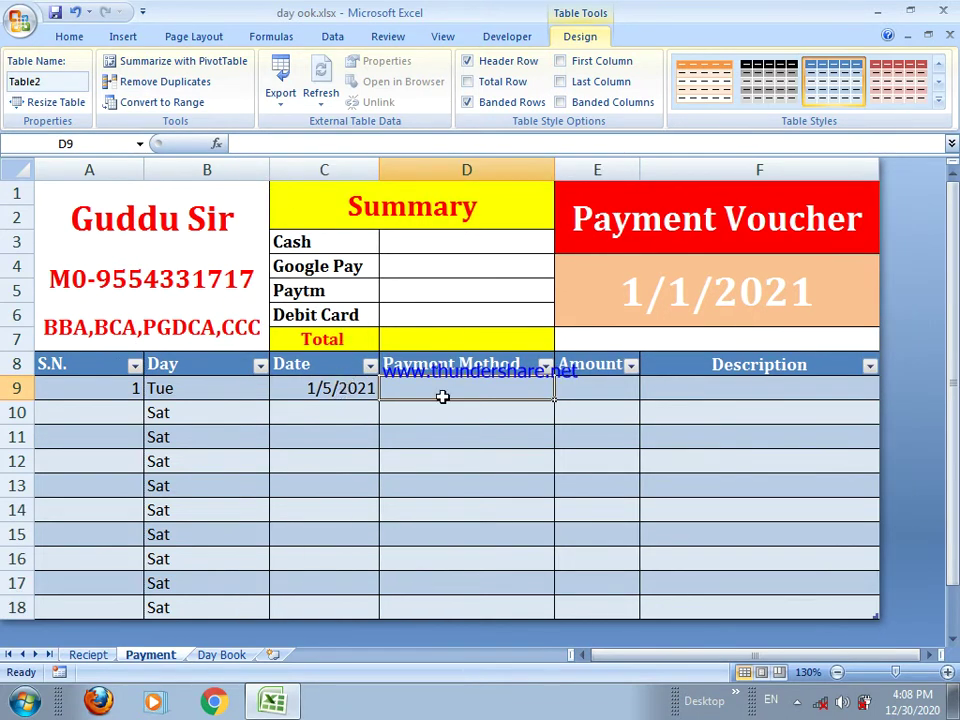
- Add list validation with Cash, Google Pay, Paytm and Debit Card to the Payment Method cells D9:D18, and open the dropdown in D9
drag(467, 391, 459, 602)
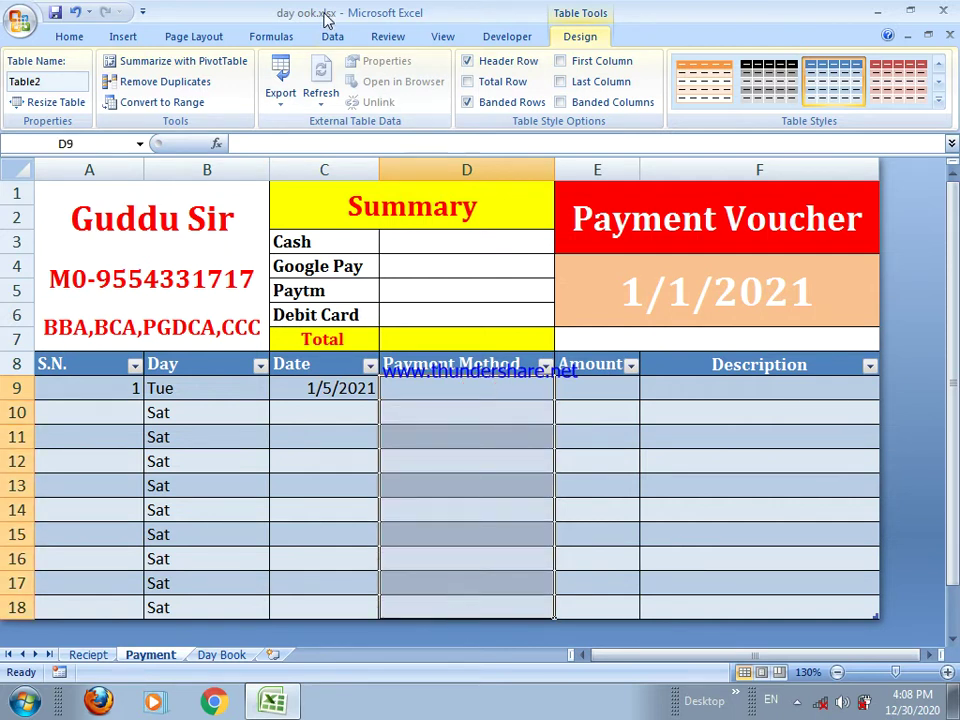
click(334, 37)
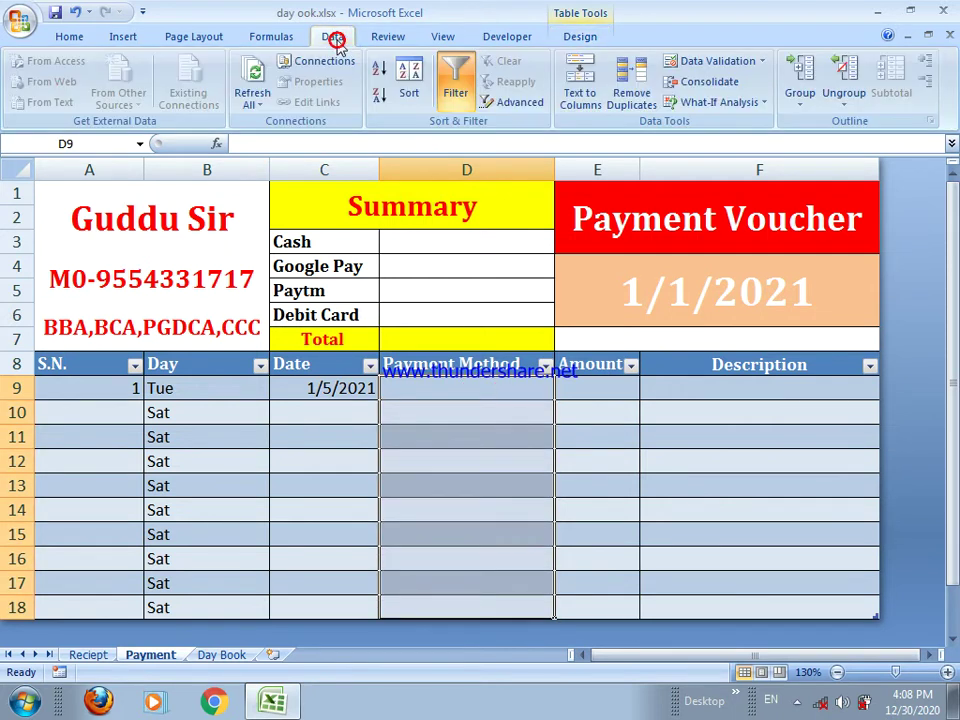
click(700, 64)
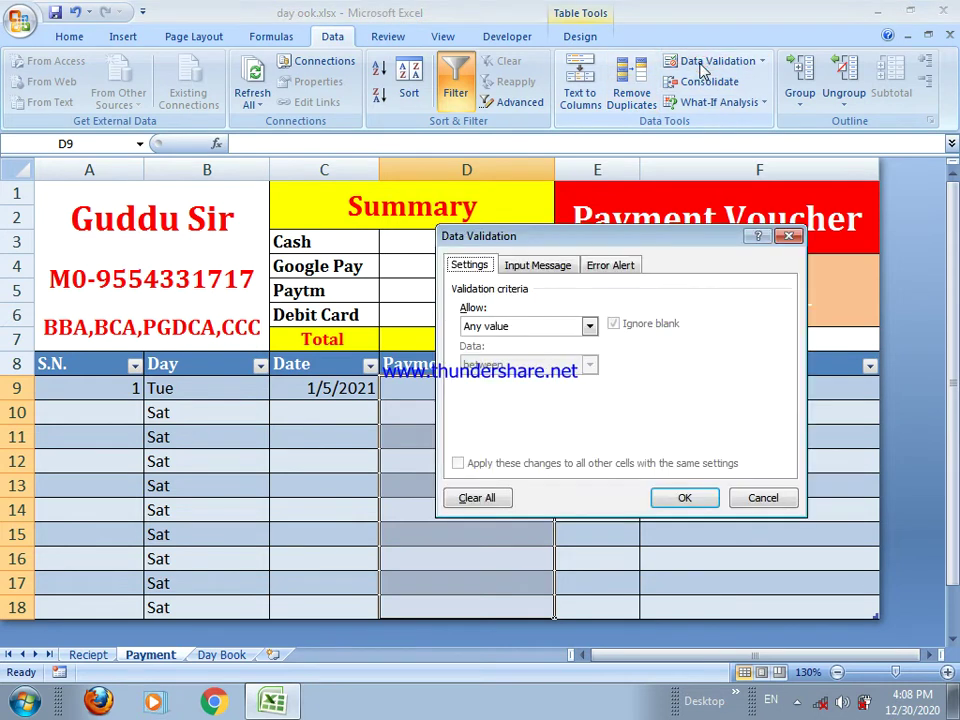
click(553, 325)
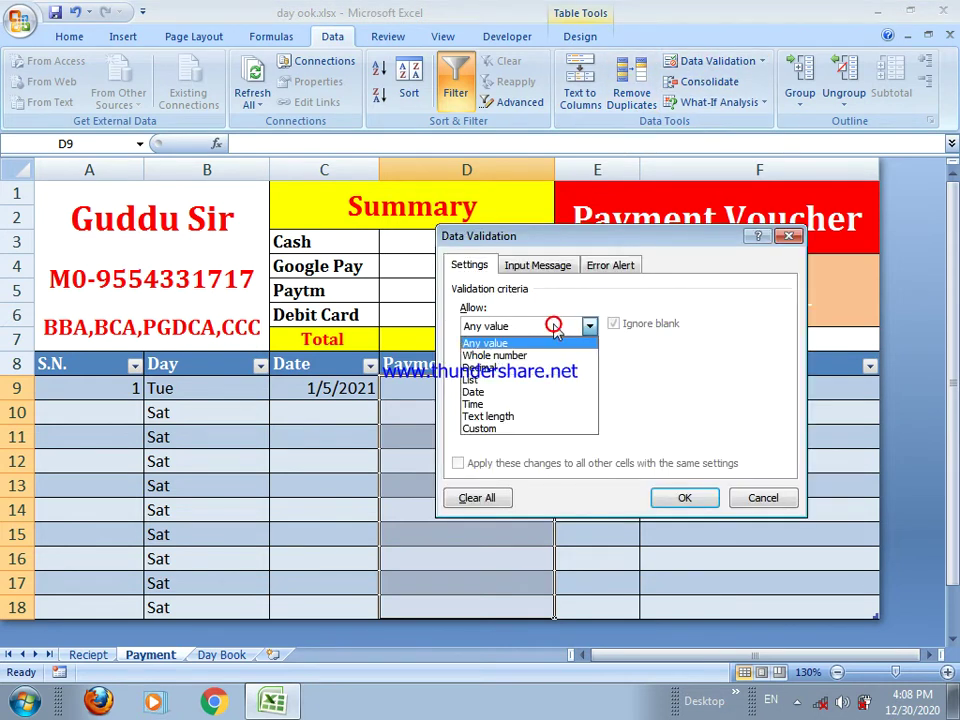
click(518, 380)
click(490, 403)
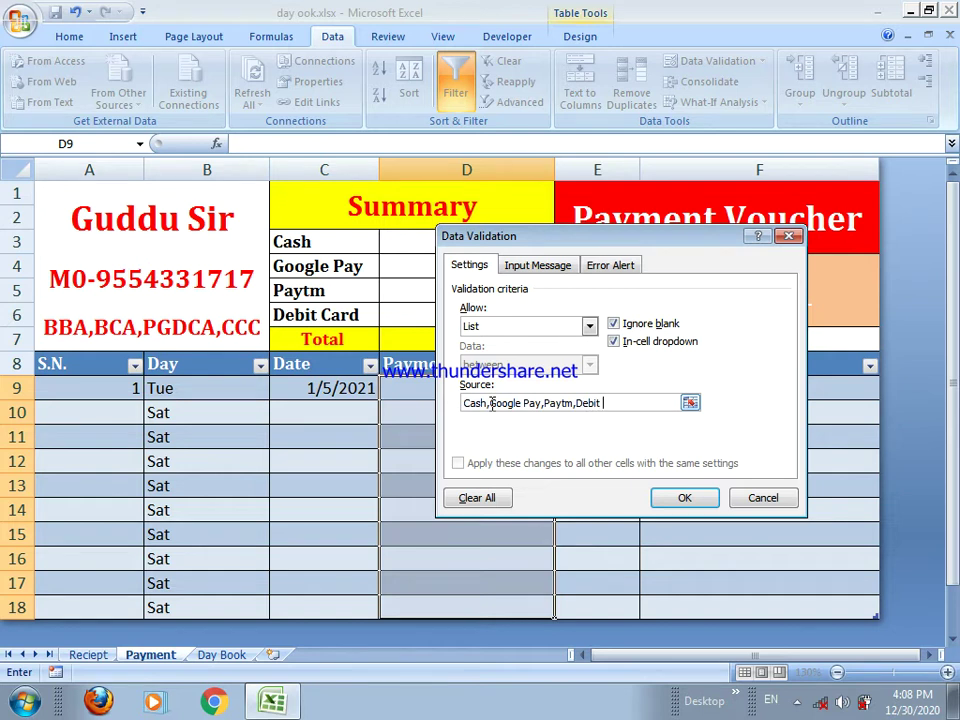
shift+click(491, 403)
text(ash,Card)
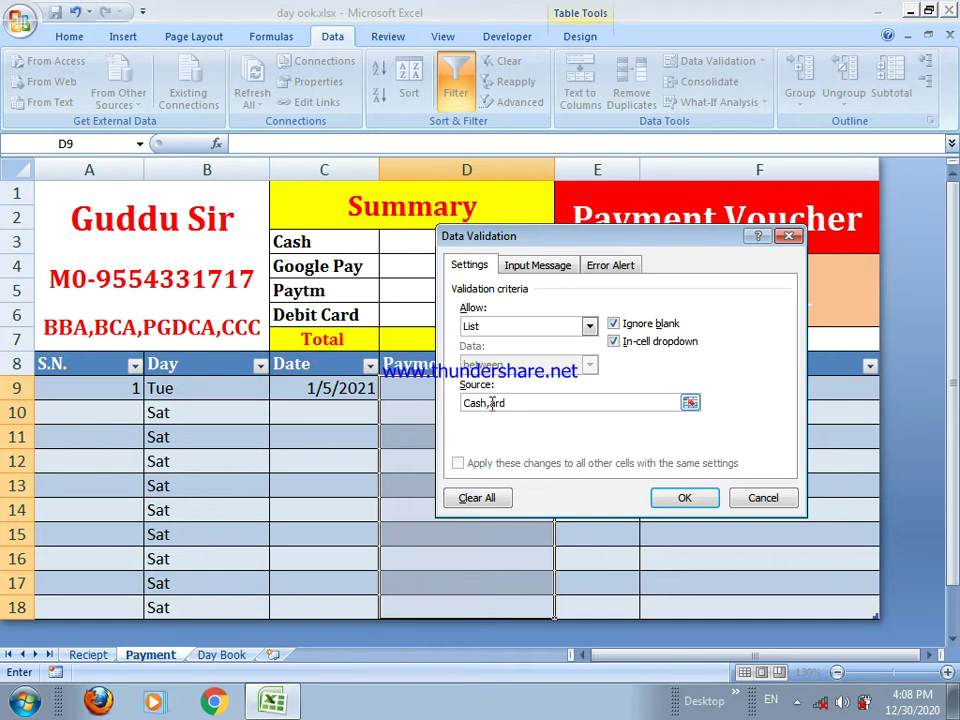
drag(490, 403, 612, 400)
click(610, 403)
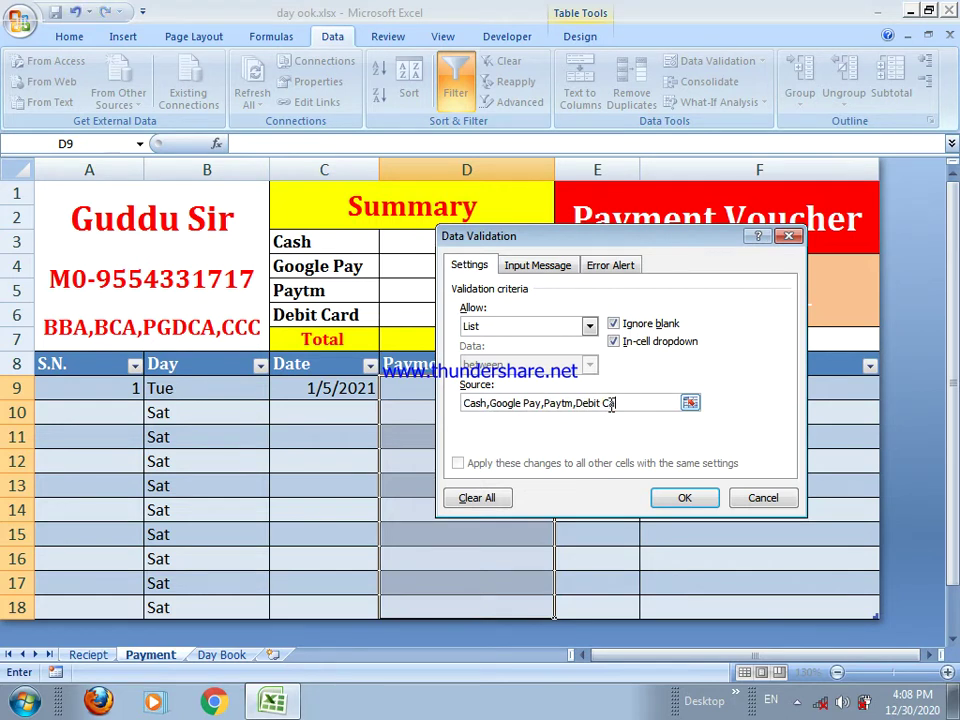
click(683, 499)
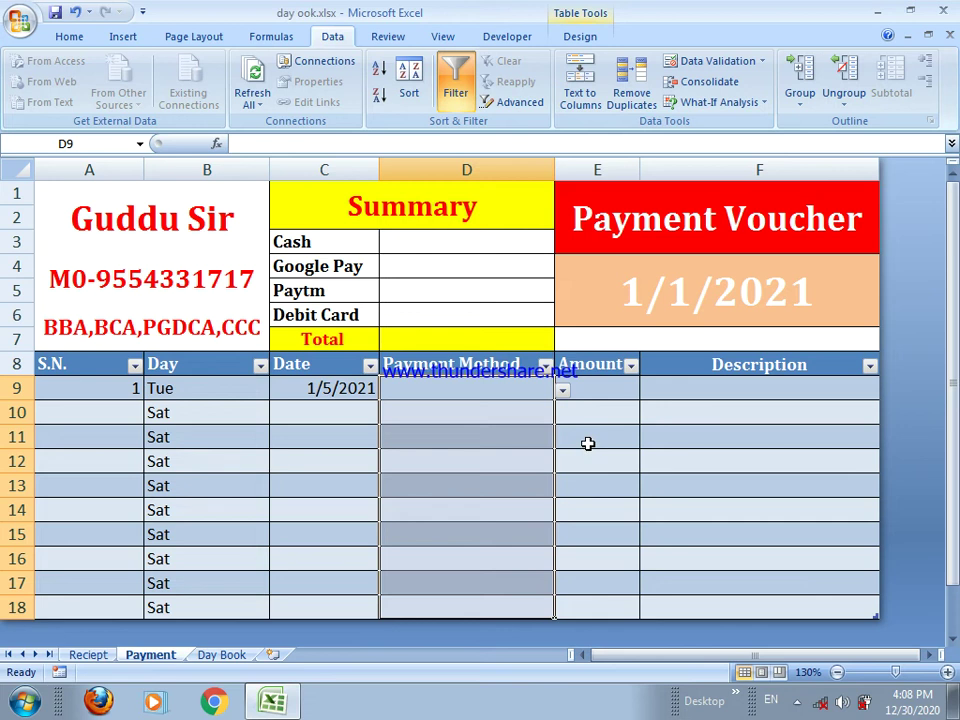
click(563, 391)
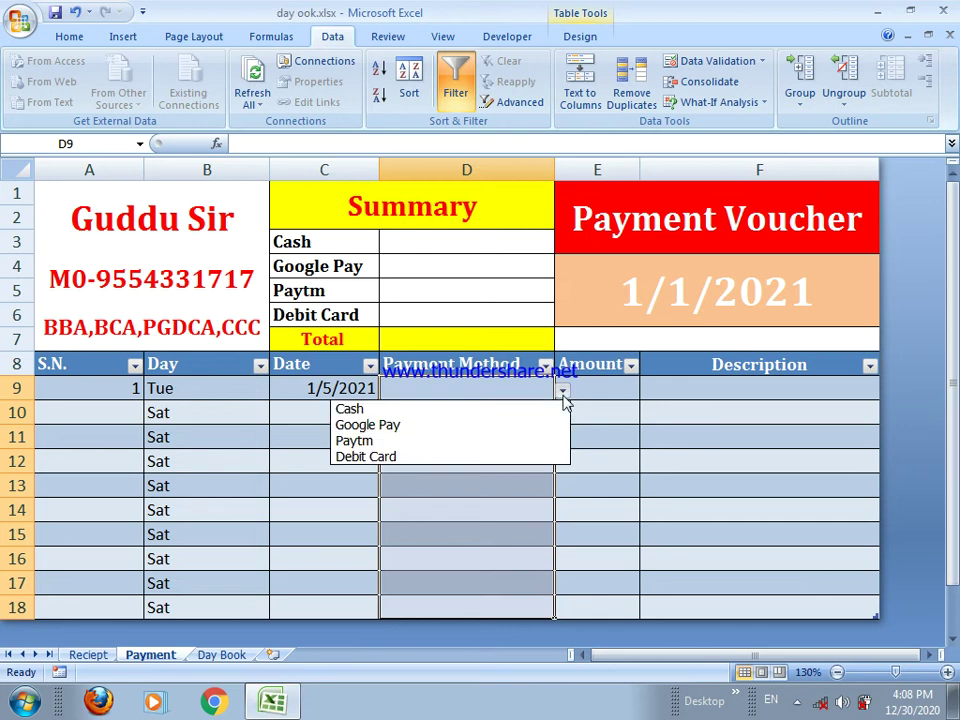
- Choose Cash as the payment method in D9 and Paytm in D10
click(480, 413)
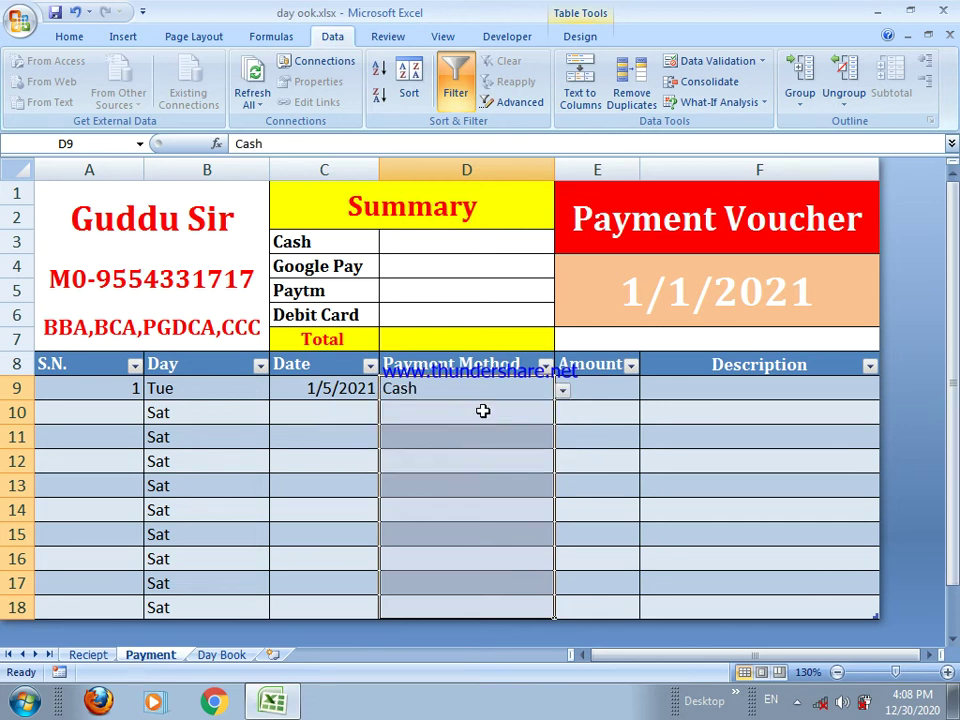
drag(480, 412, 561, 412)
click(563, 415)
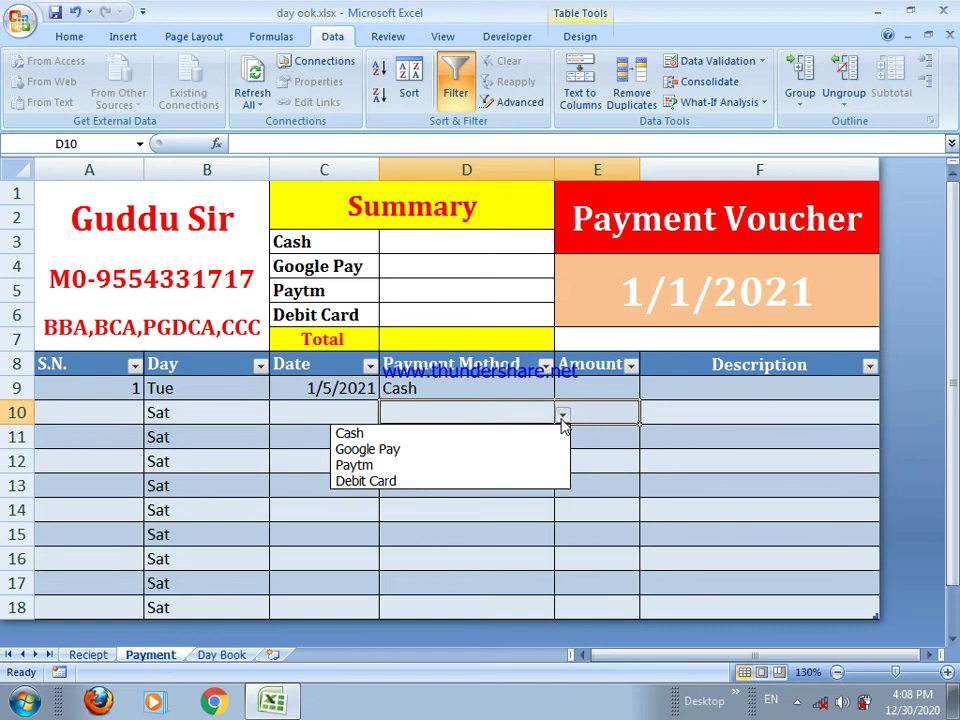
click(518, 465)
- Enter the amounts 2000 in E9 and 1500 in E10 of the payment table
click(594, 389)
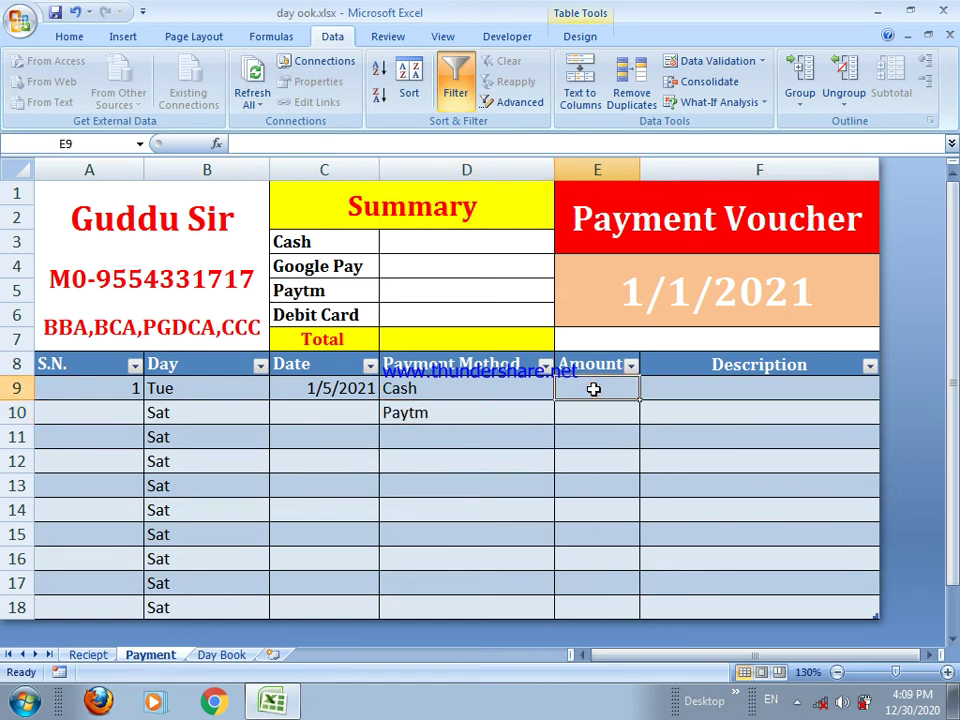
text(2000)
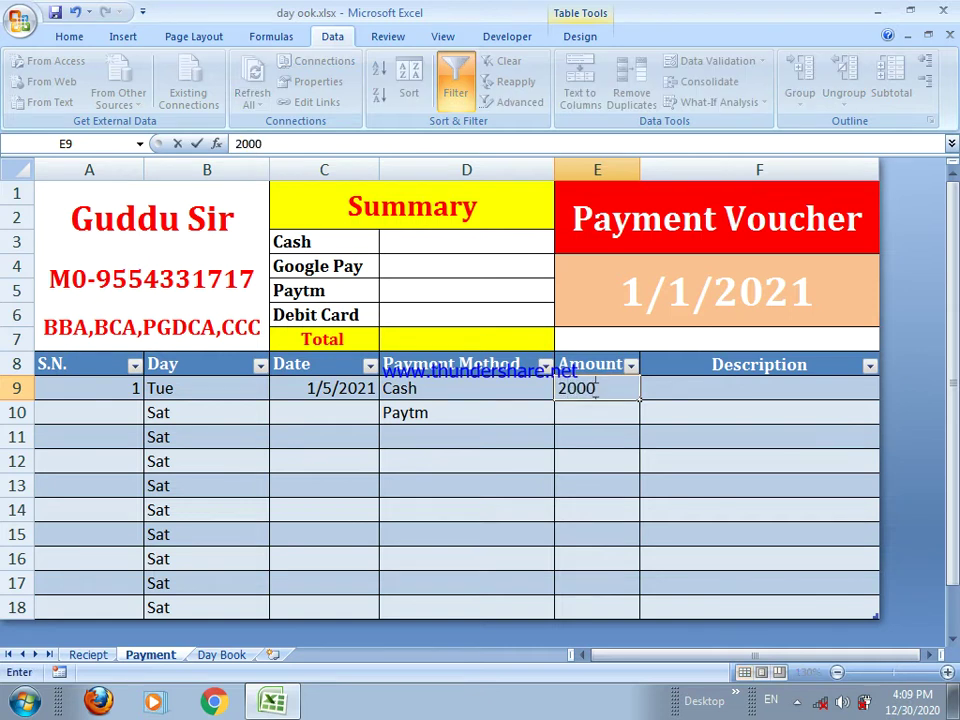
key(Return)
text(150)
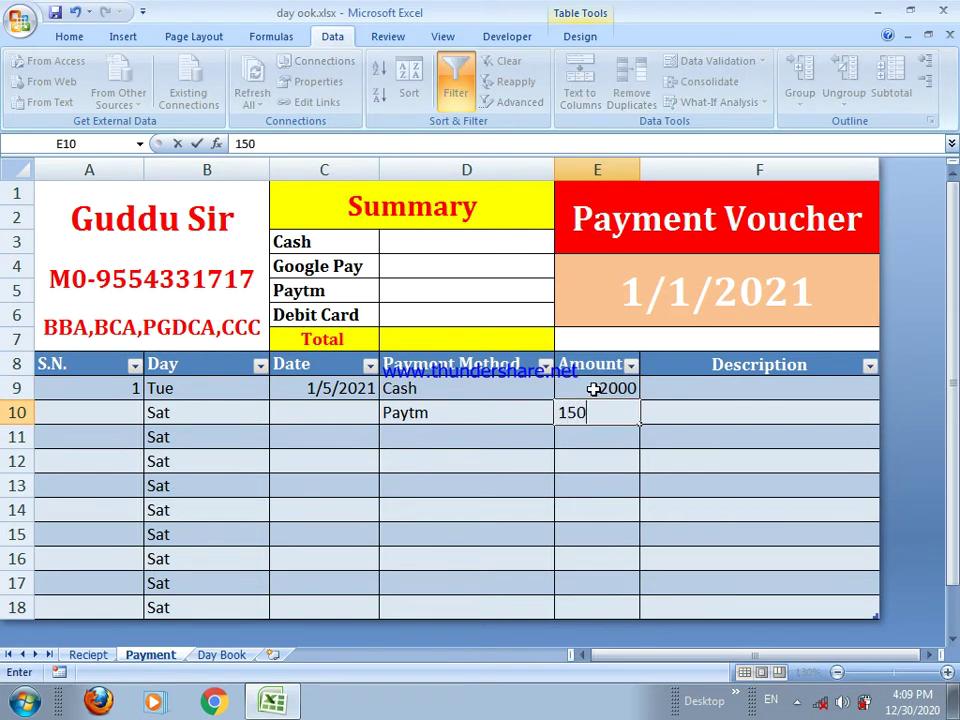
text(0)
key(Return)
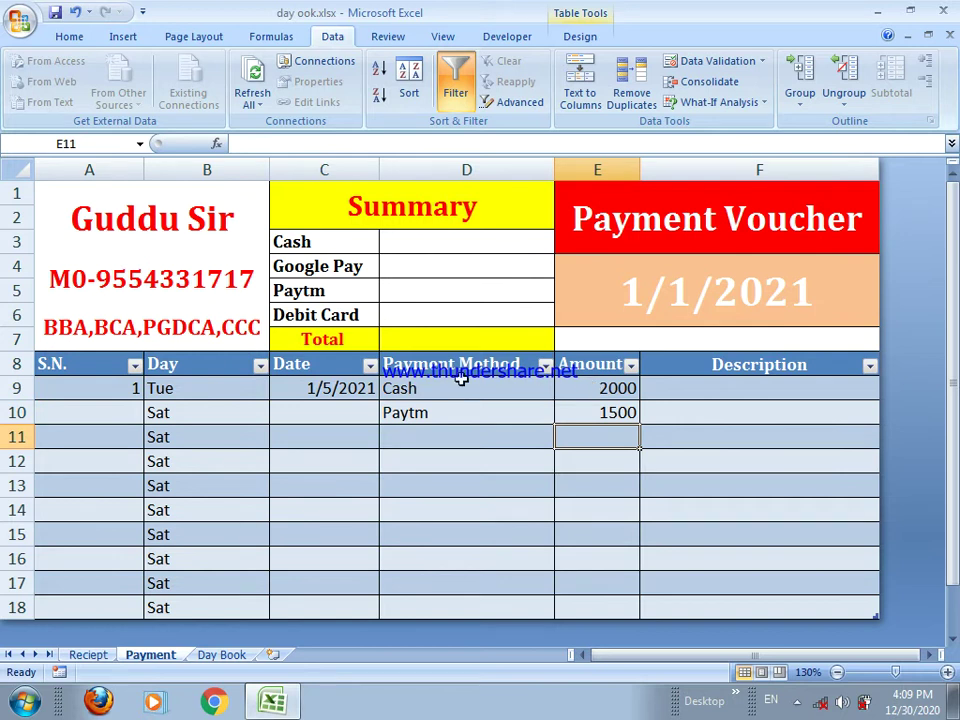
- Enter the date 1/06/2021 in C10 for the Paytm entry
click(362, 412)
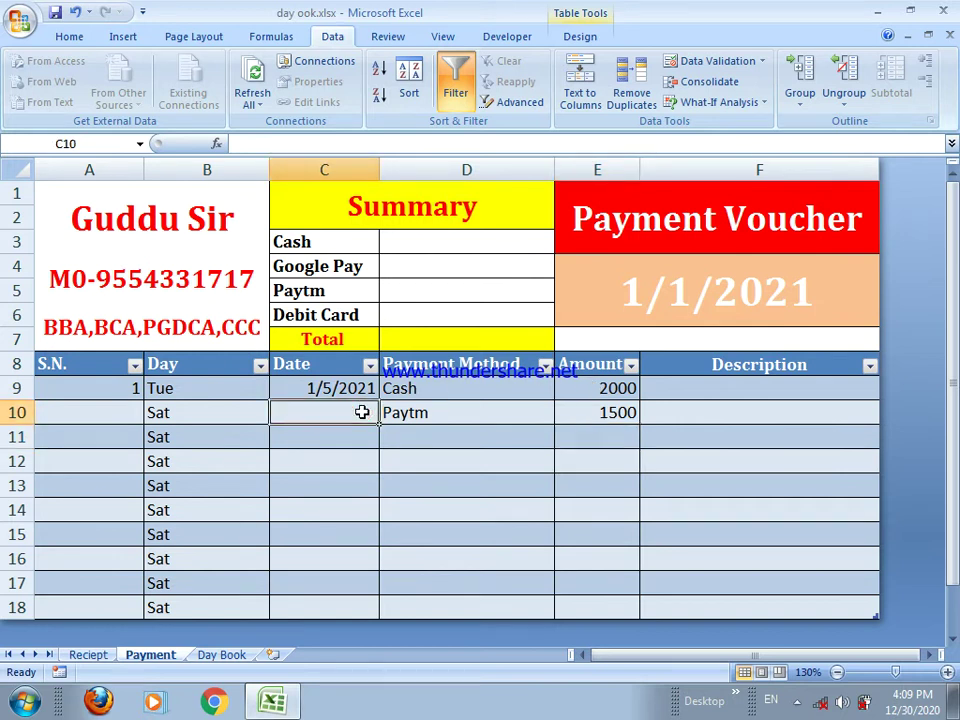
text(1)
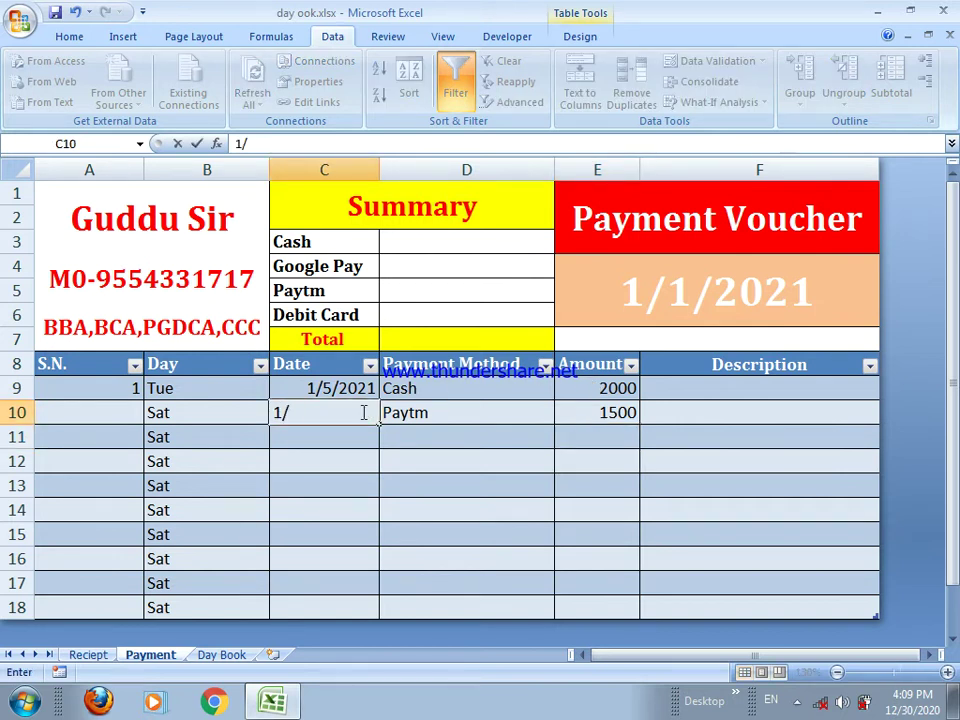
text(/06/2021)
key(Return)
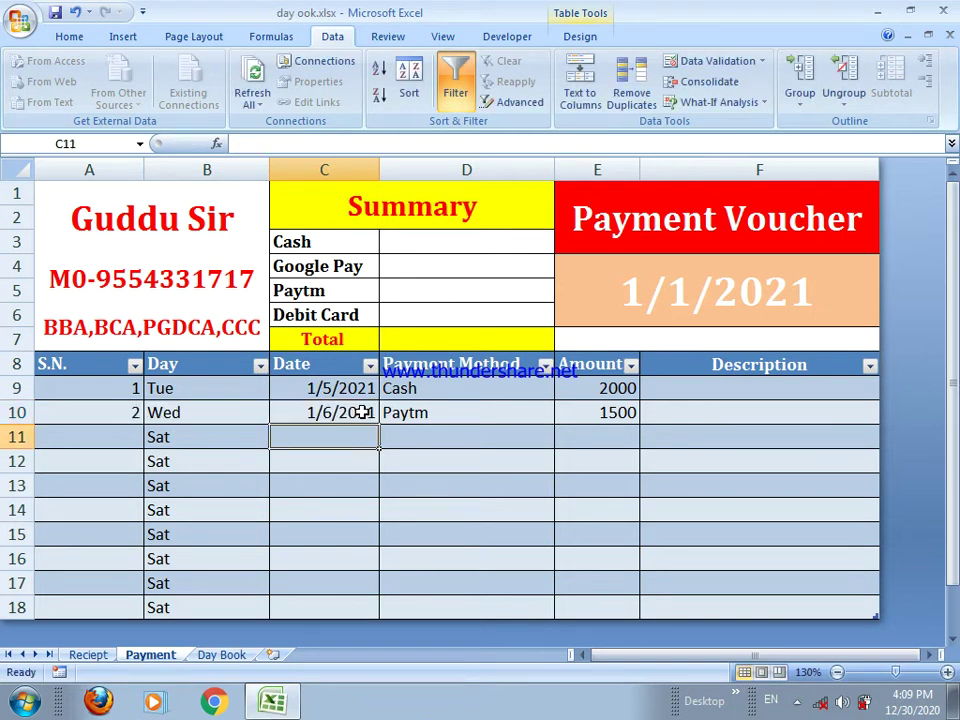
- Enter the description "paid int bus rent=2000" in F9 for the first payment
click(697, 391)
text(paid int)
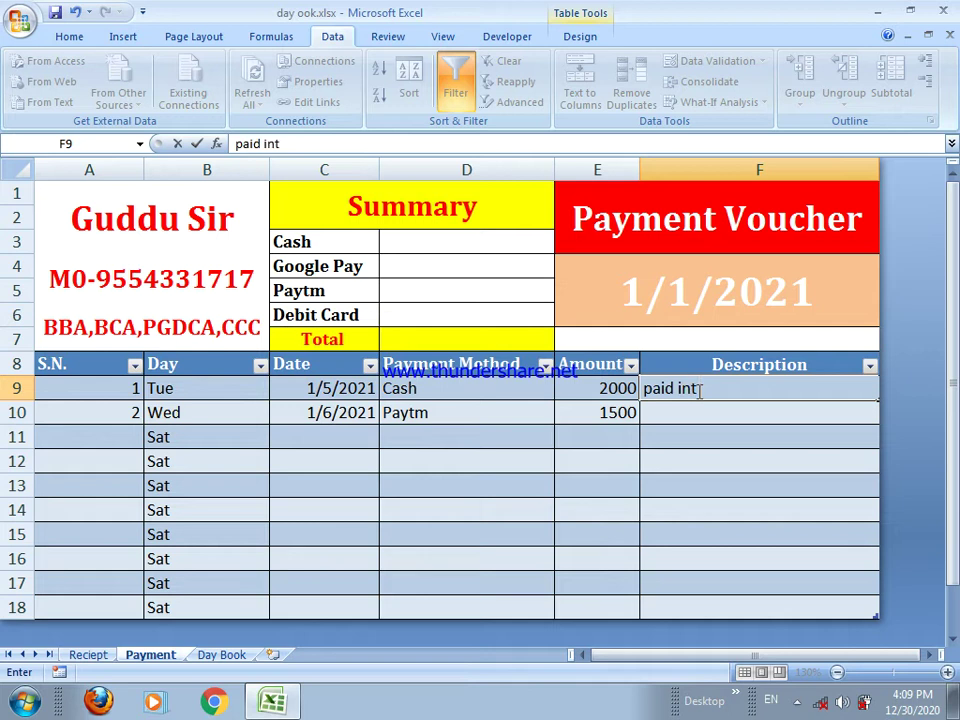
text(bus rent=2000)
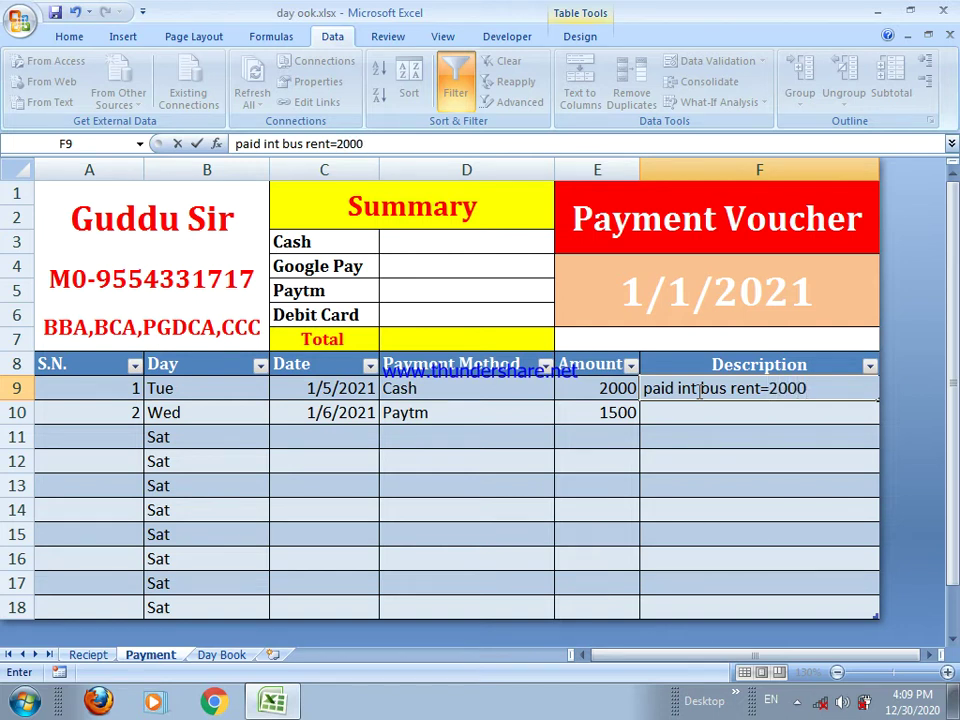
key(Return)
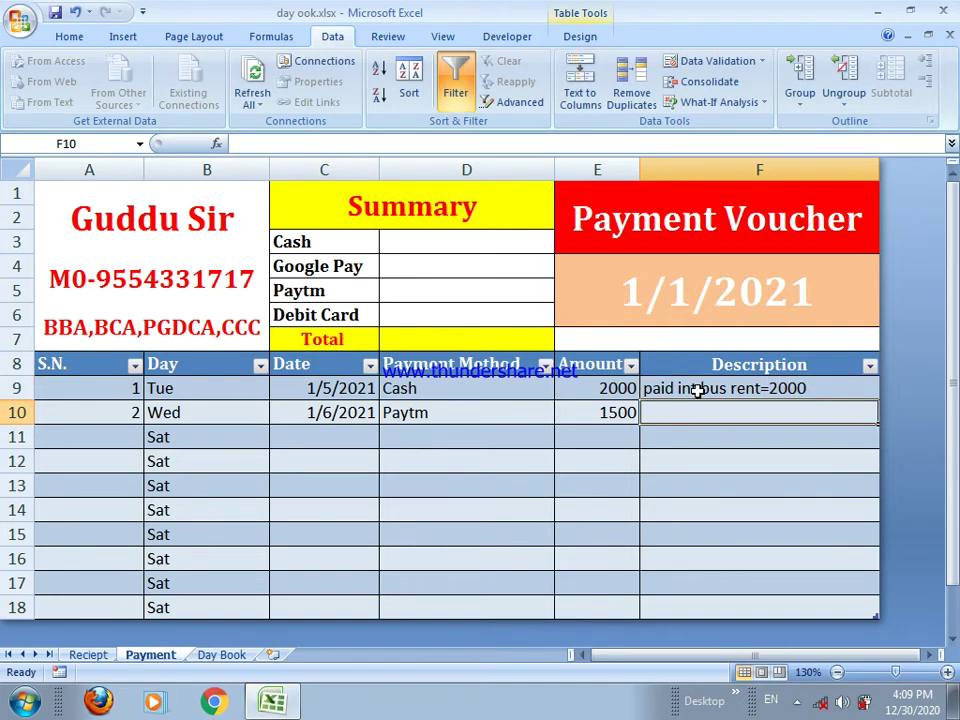
- Enter =SUMIF(Table2[Payment Method],C3,Table2[Amount]) in D3 to sum the Cash payments in the summary
click(455, 250)
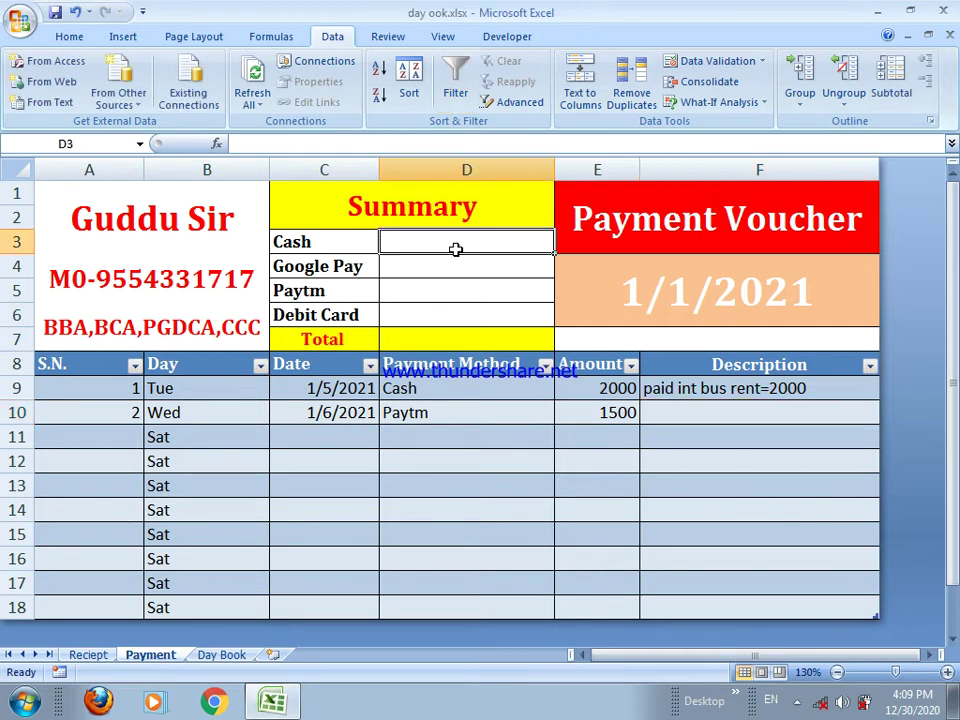
text(=sumif()
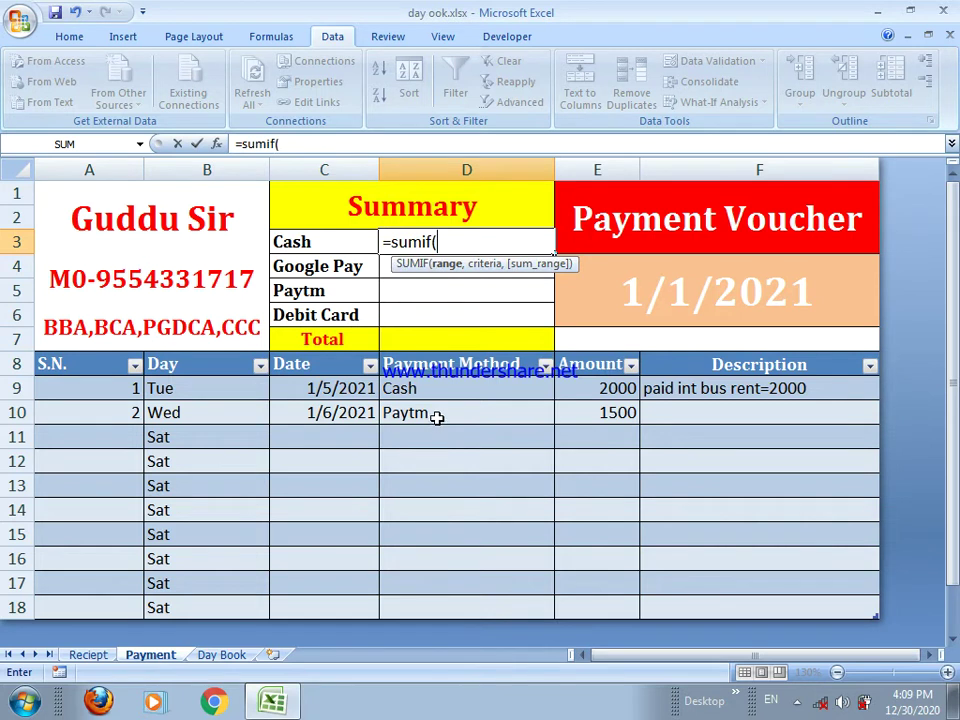
drag(433, 390, 438, 611)
text(,)
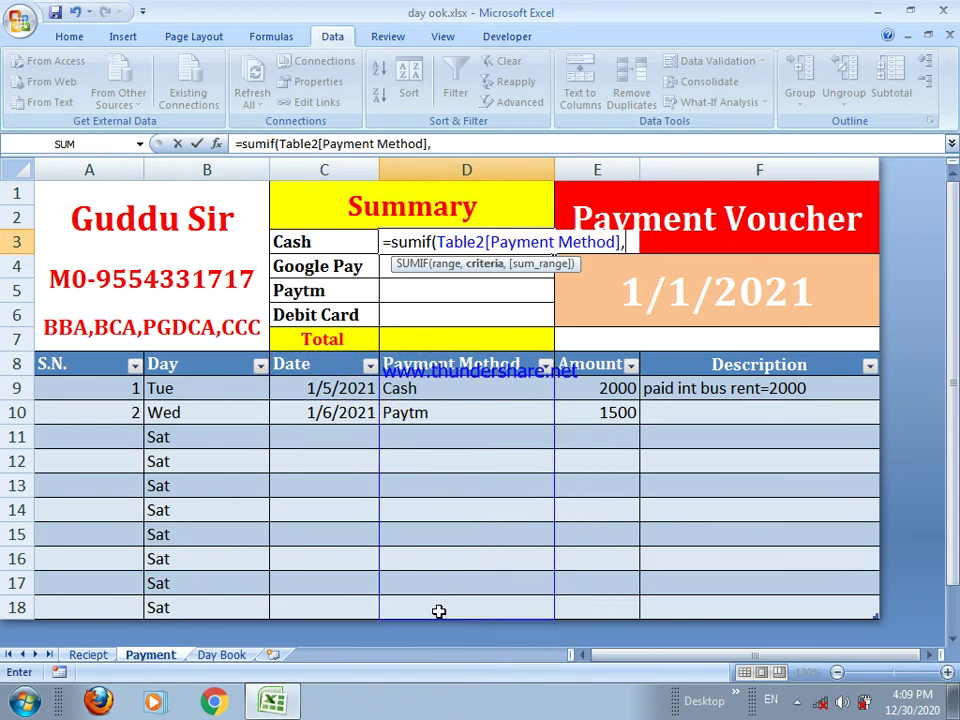
click(324, 241)
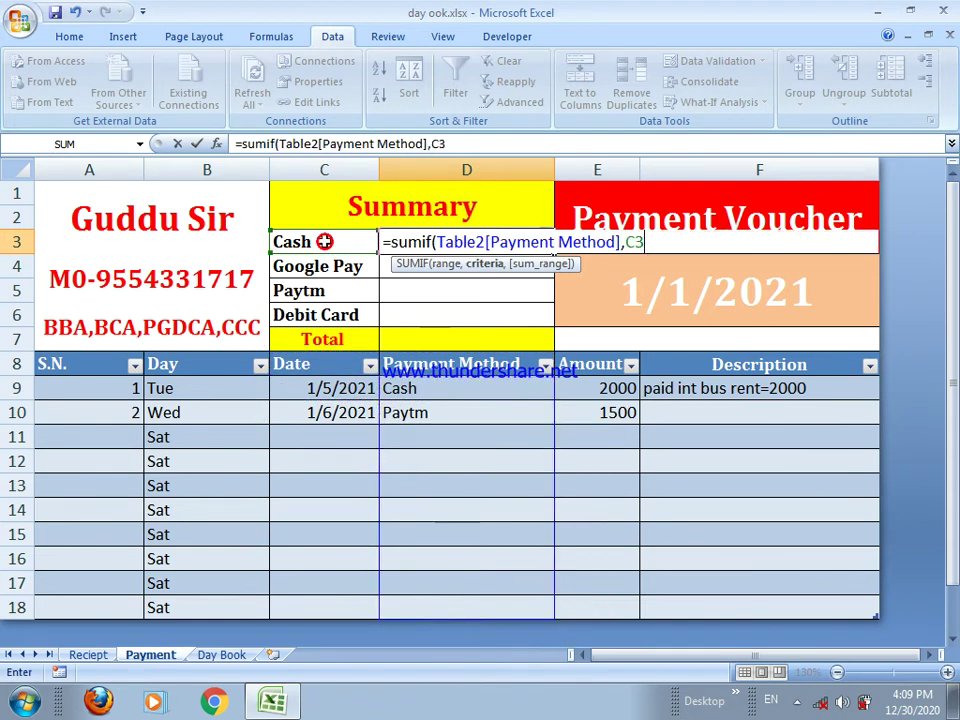
text(,)
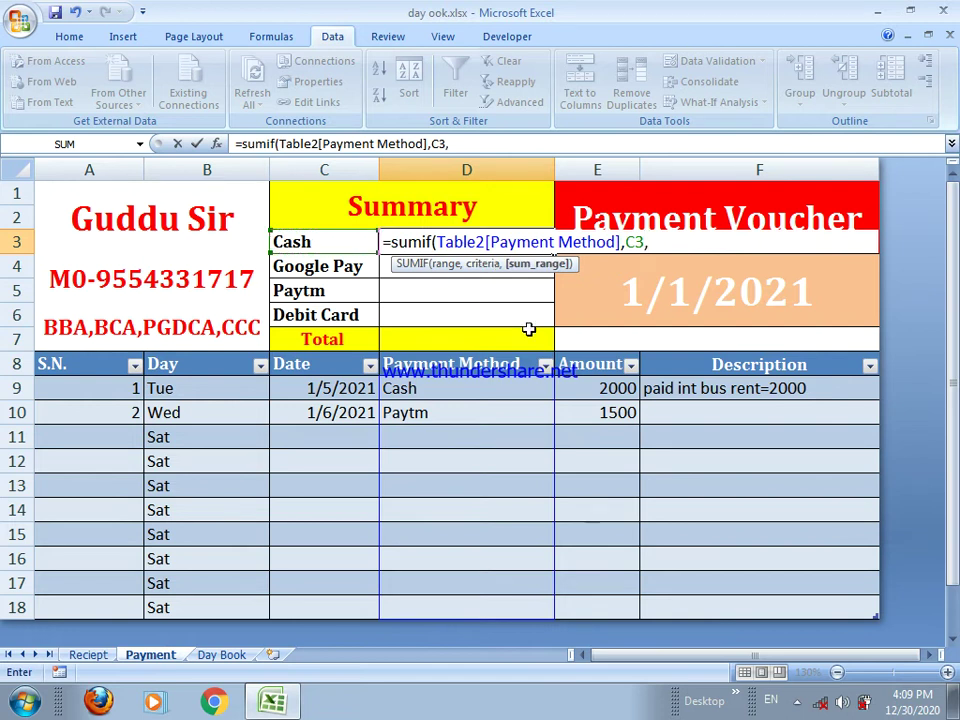
drag(598, 383, 596, 612)
click(596, 612)
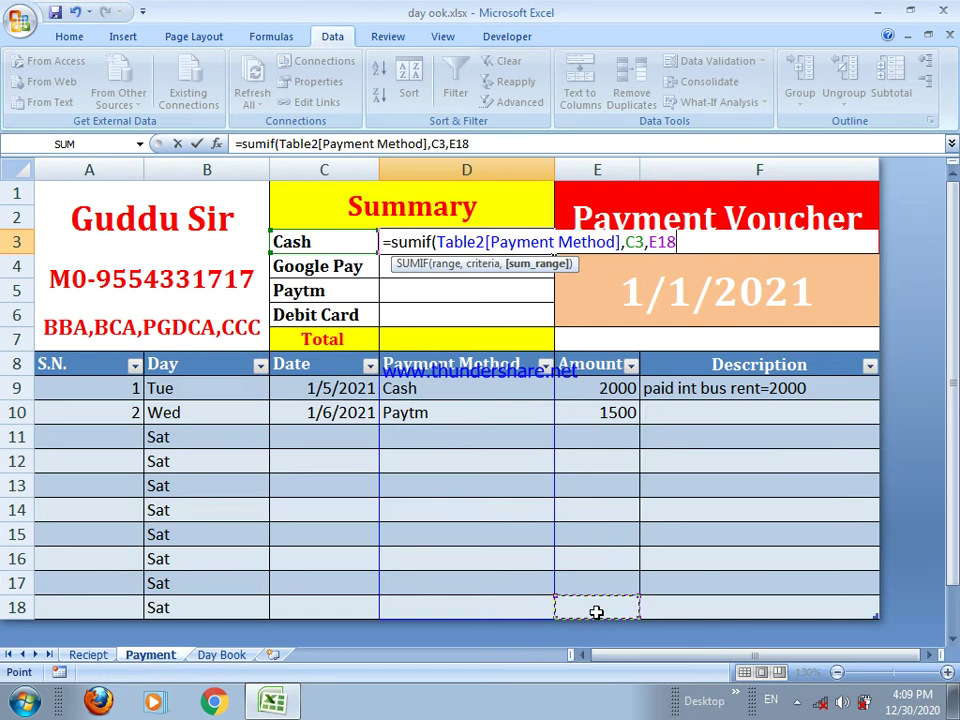
drag(609, 393, 614, 598)
text())
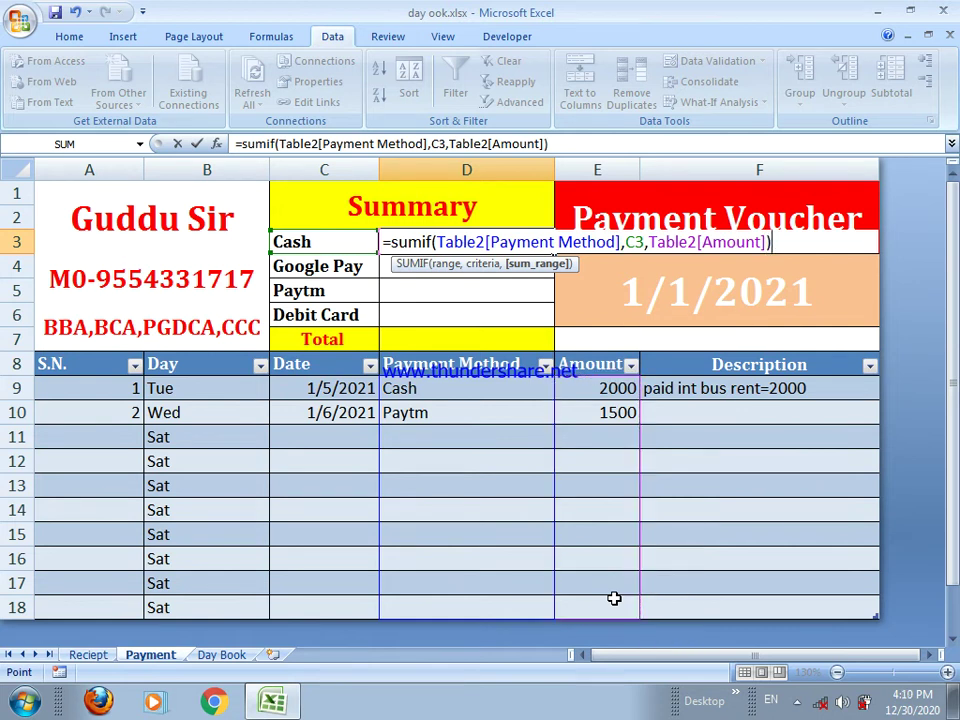
key(Return)
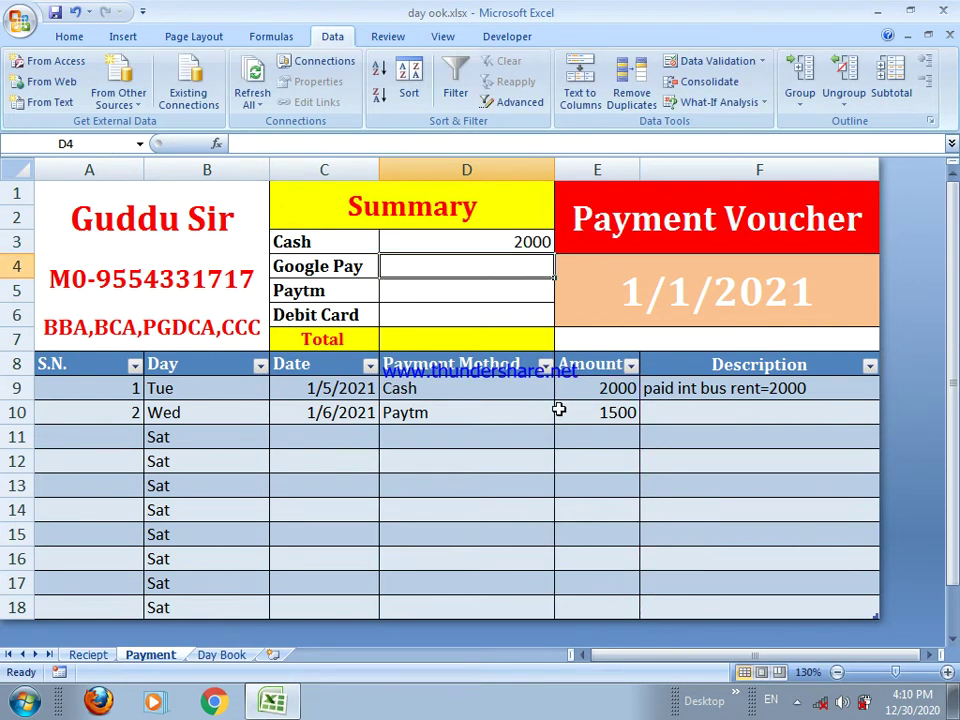
- Fill the Cash SUMIF formula from D3 down to D6, and AutoSum the four payment methods in the Total cell D7
click(523, 241)
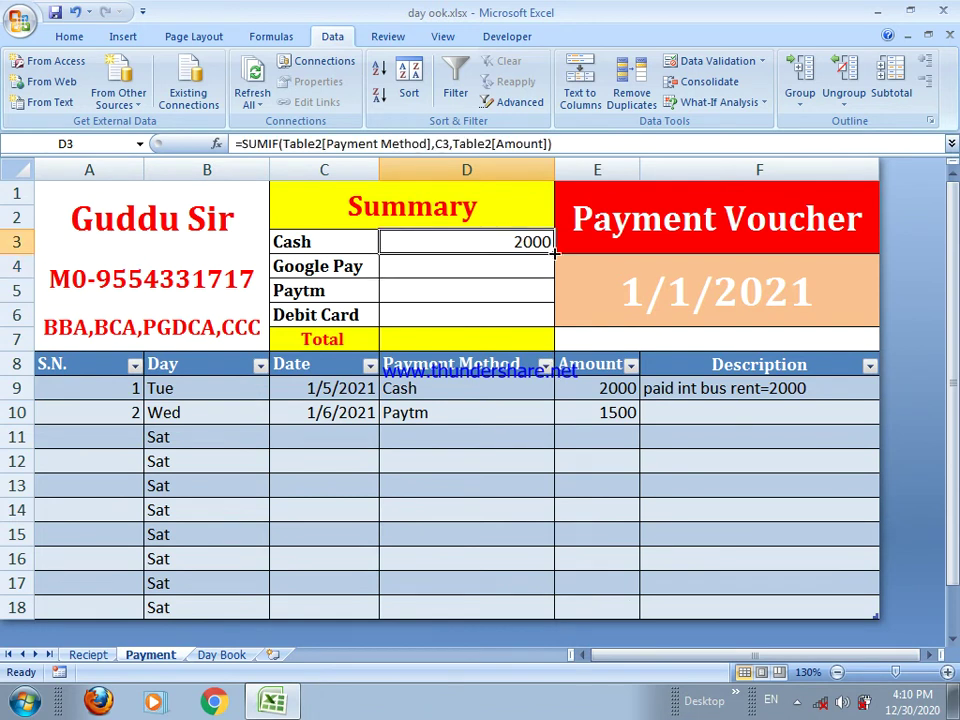
drag(553, 253, 549, 325)
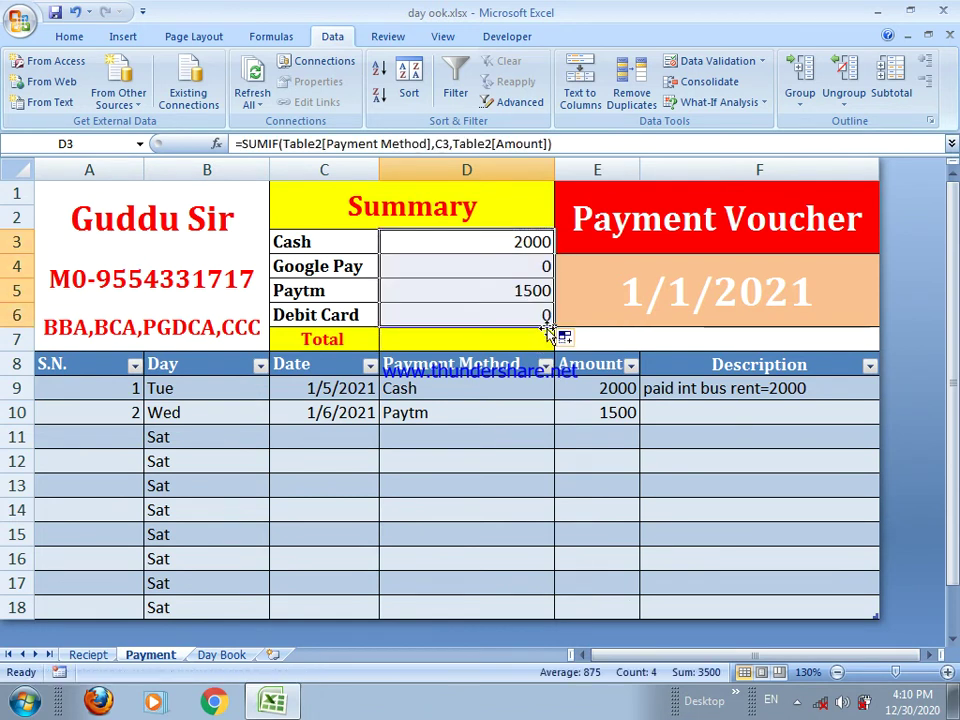
click(523, 344)
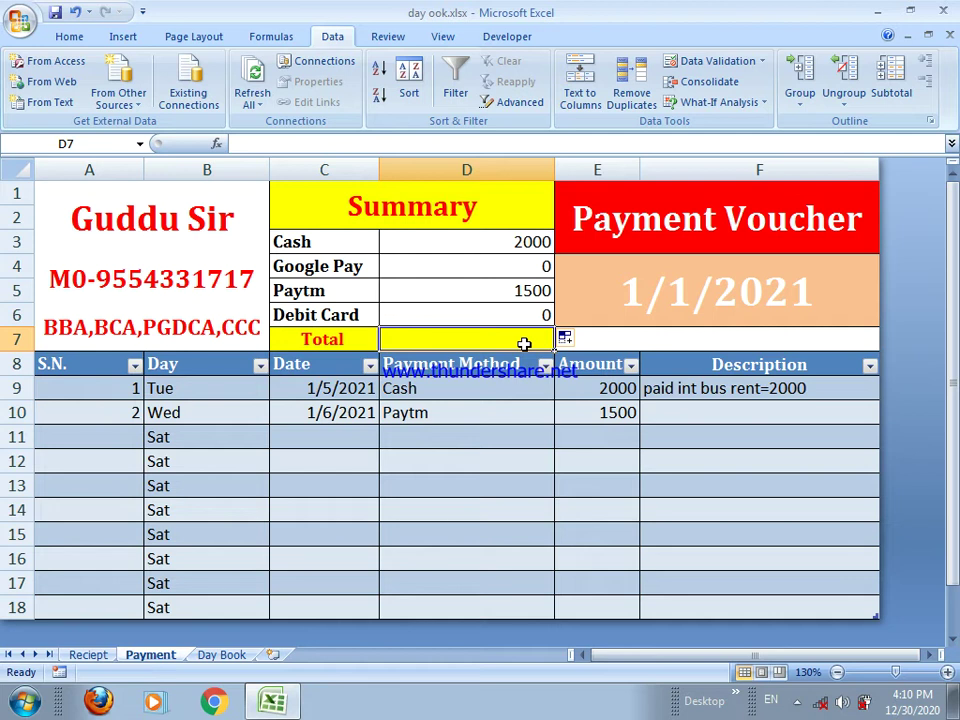
key(alt+equal)
key(Return)
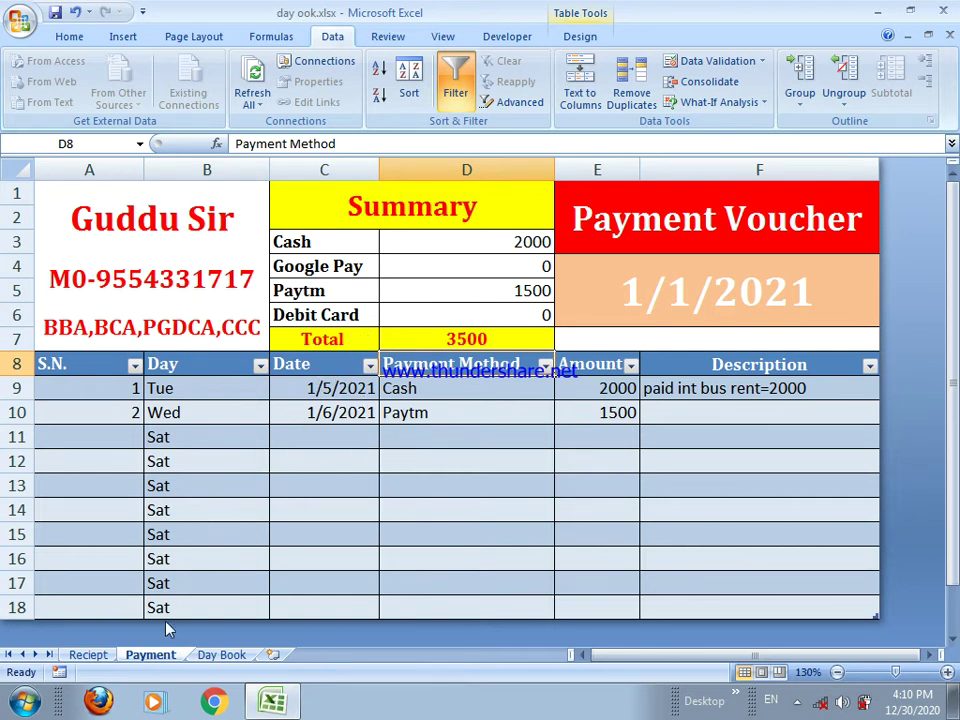
- On the Day Book sheet, enter the dates 1/05/2021 in A7 and 1/06/2021 in A8
click(205, 656)
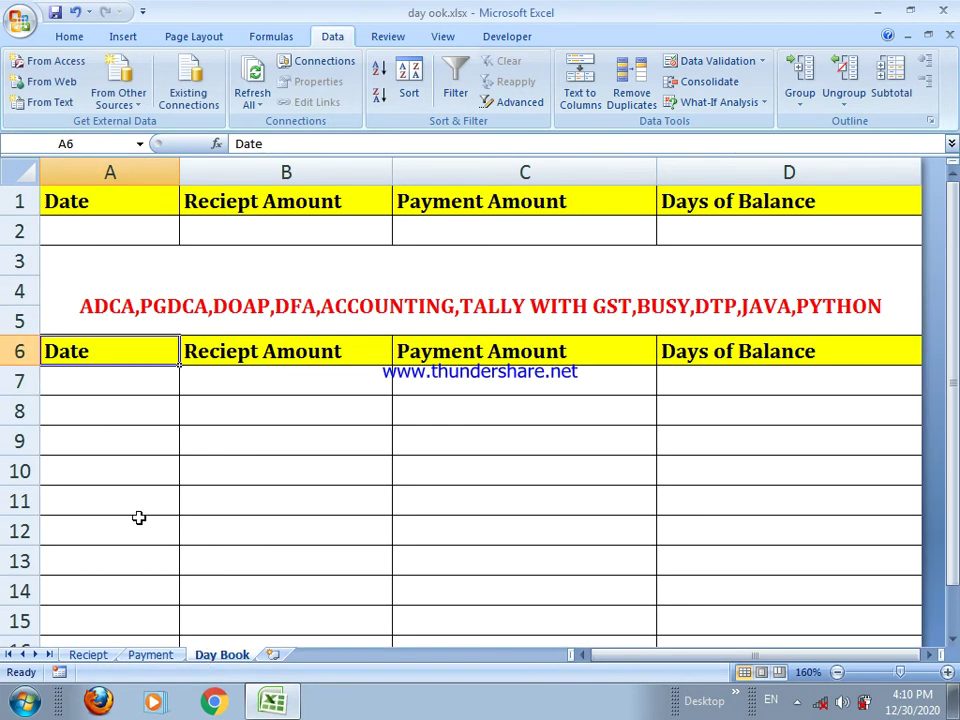
click(115, 381)
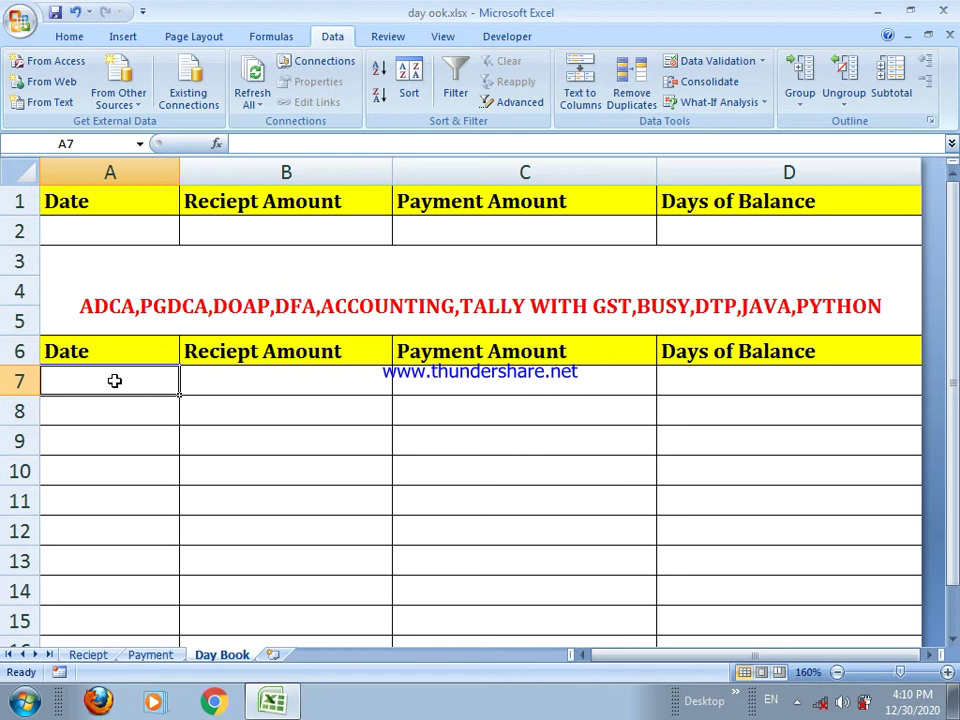
text(1/)
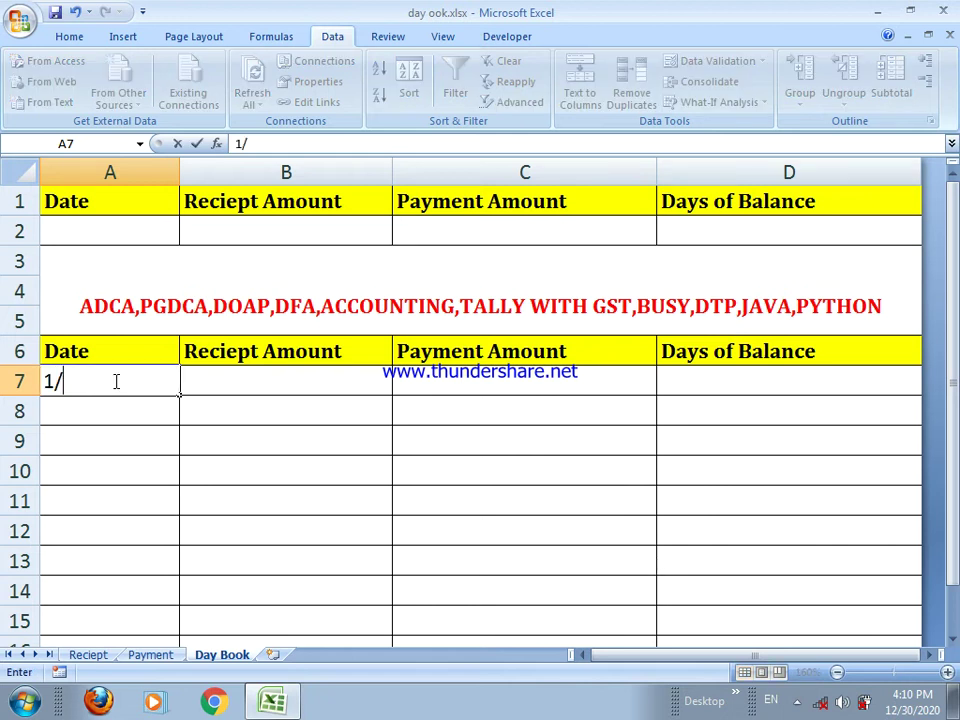
text(05/2021)
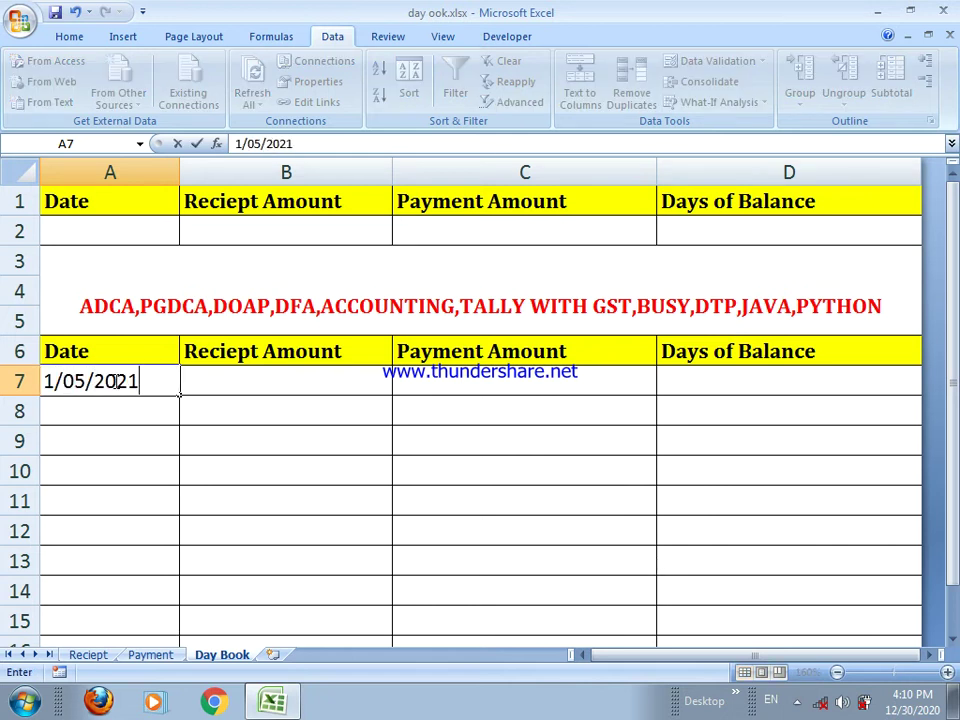
key(Return)
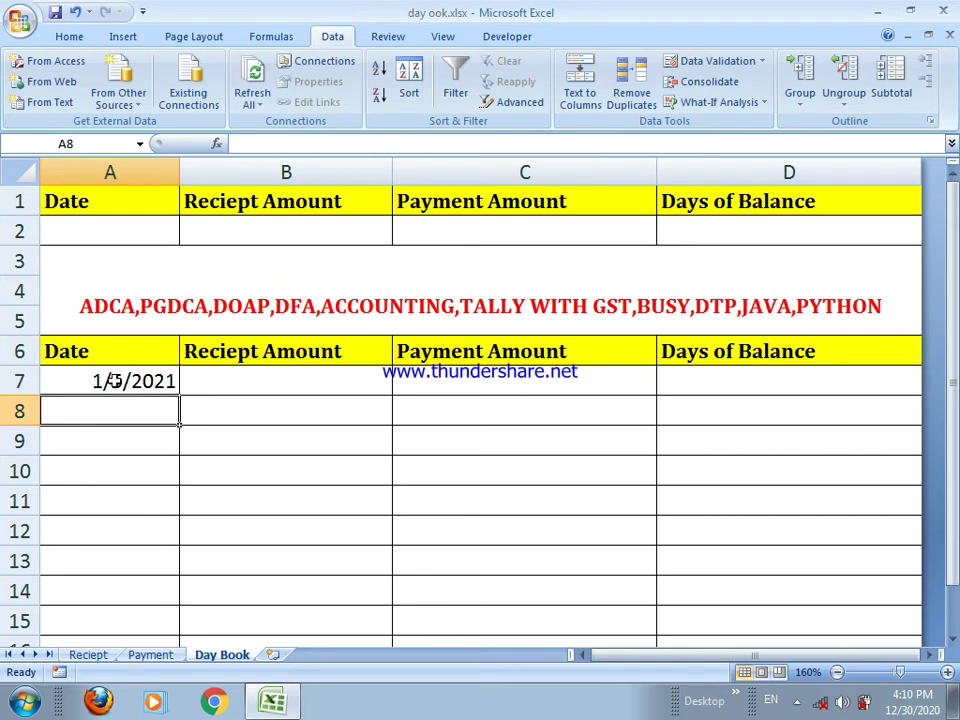
text(1/0)
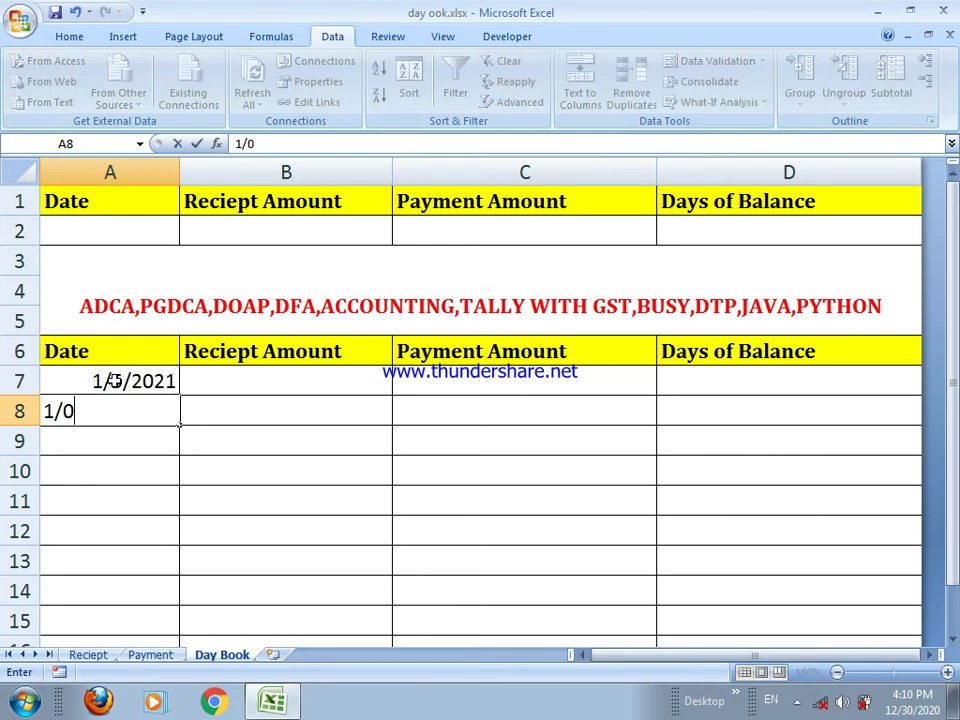
text(6/2021)
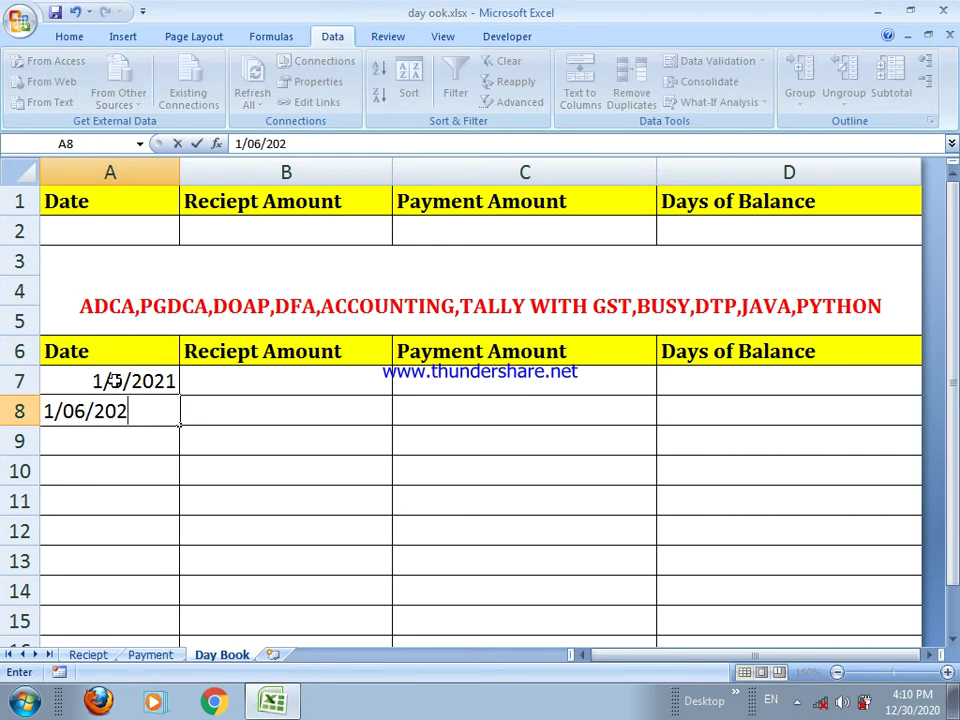
key(Return)
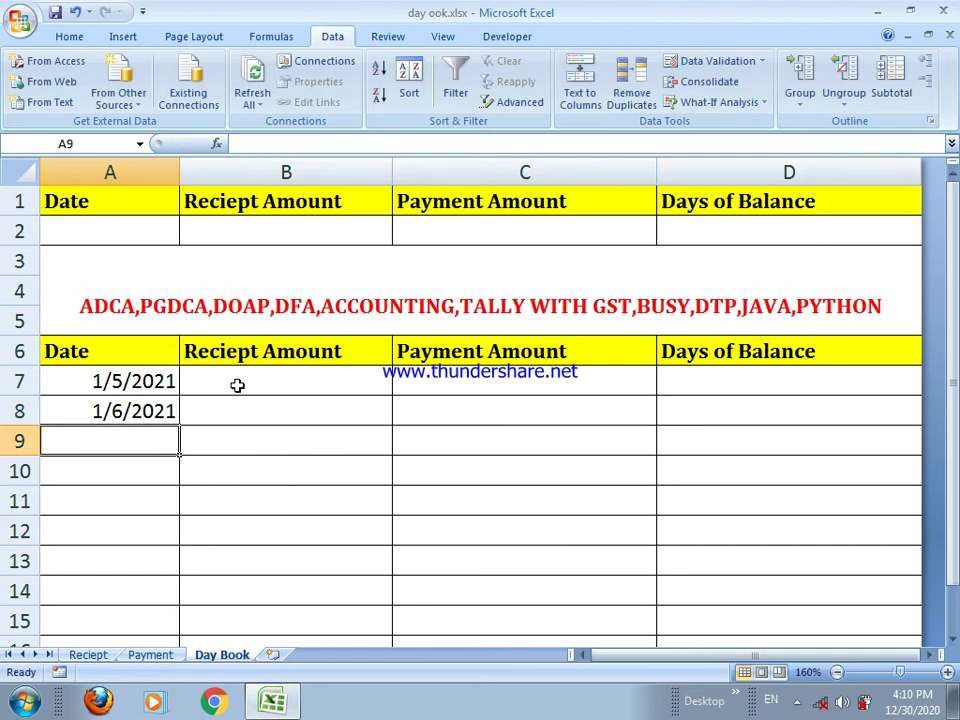
- Try =SUMIF('Day Book'!C9:C18,'Day Book'!A7,Table1[Amount]) in B7 for the receipt amount, and clear the cell
click(237, 385)
text(=)
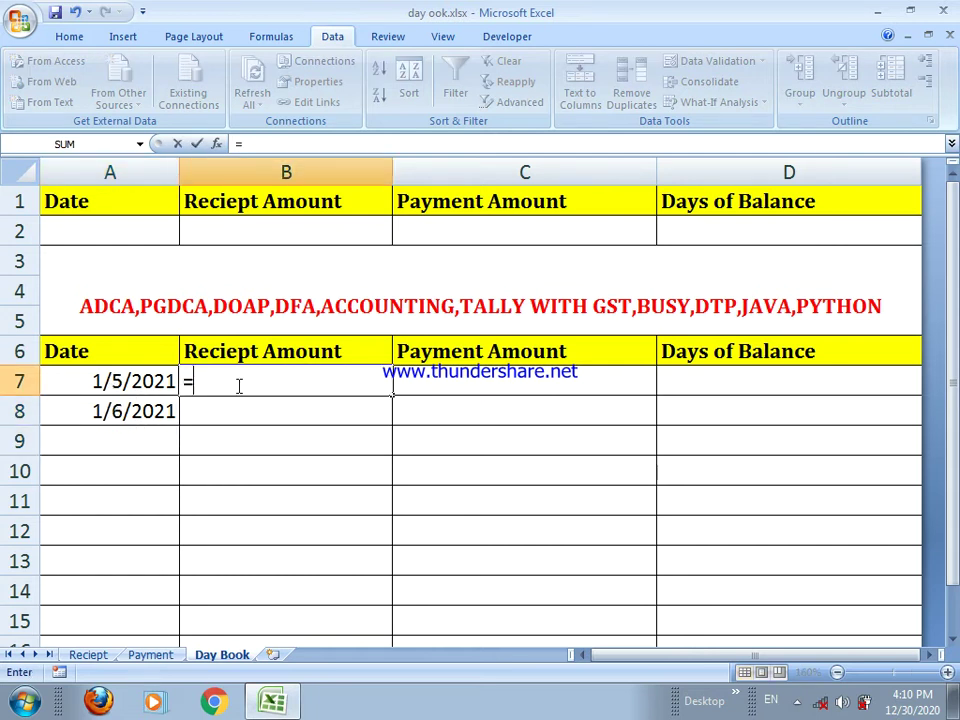
text(sumi)
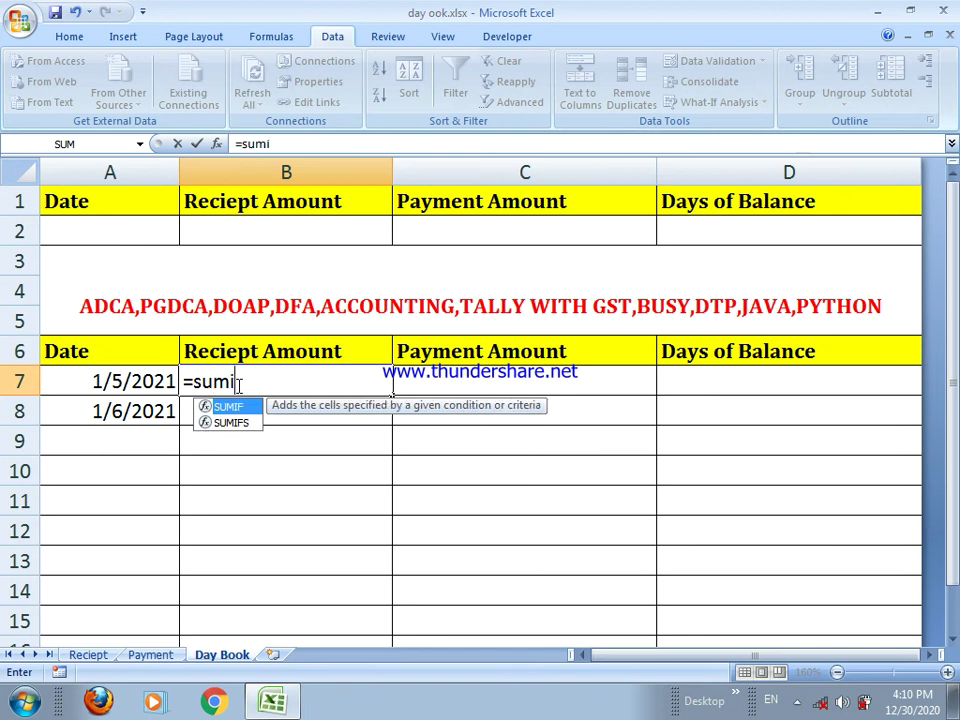
text(f()
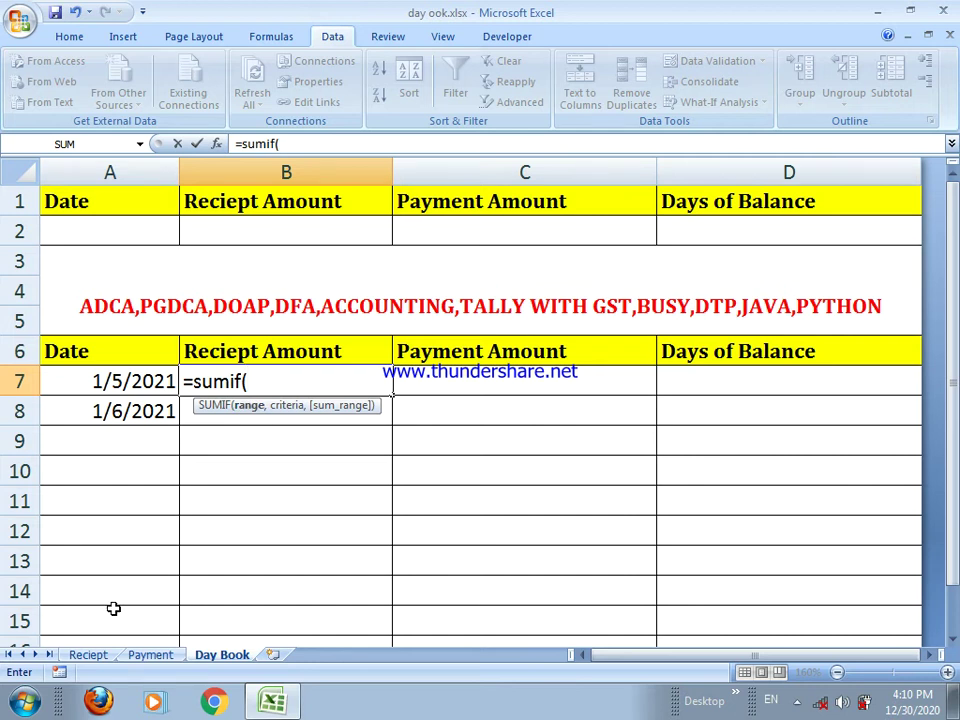
click(88, 655)
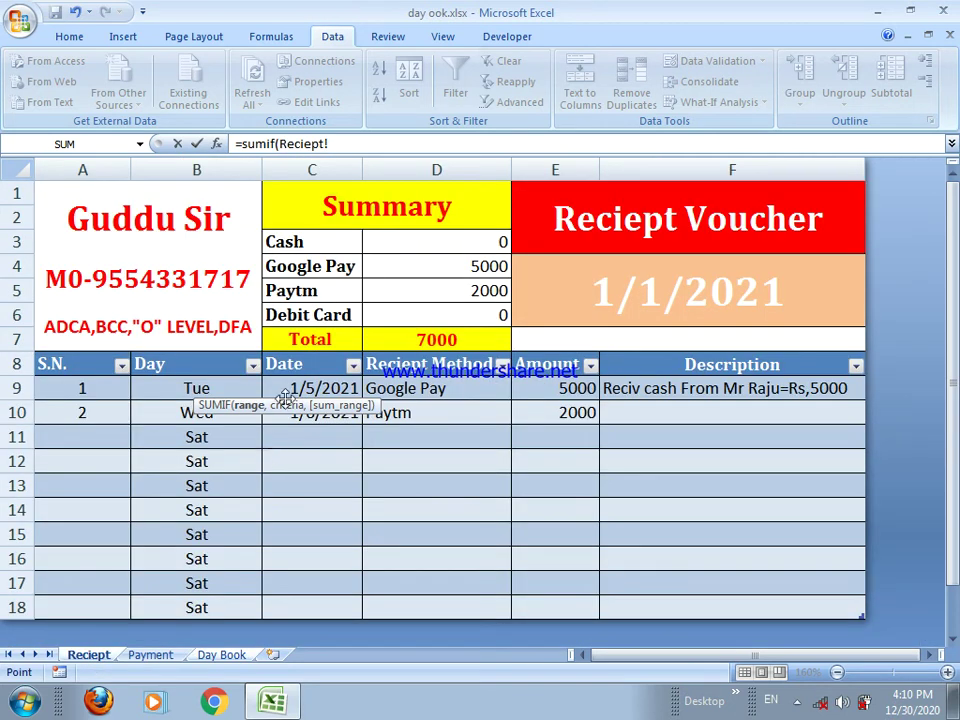
drag(308, 385, 312, 597)
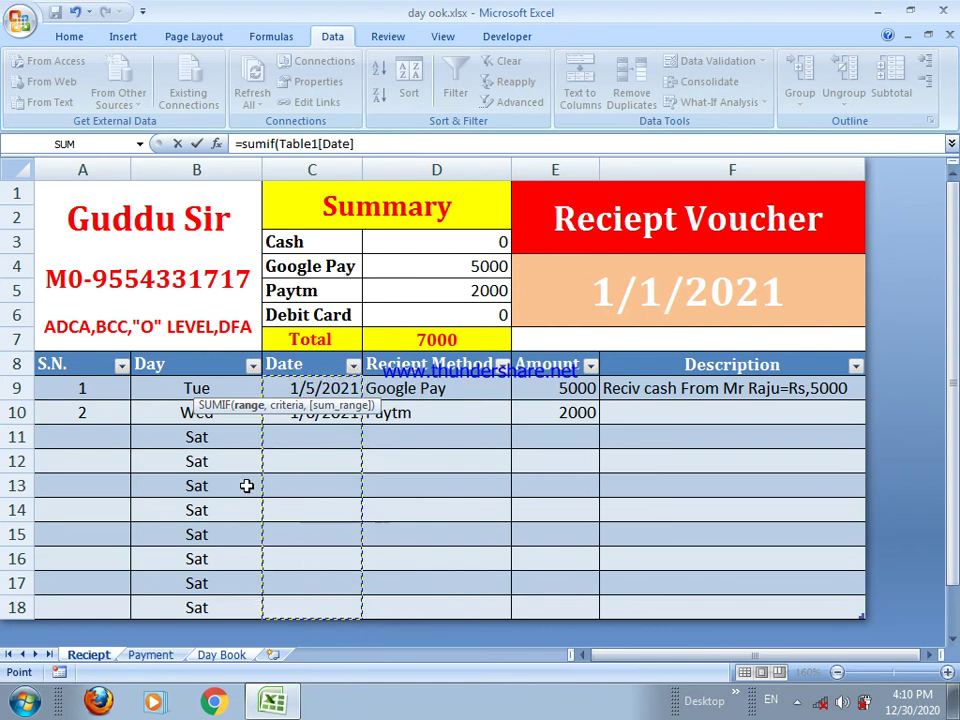
click(207, 655)
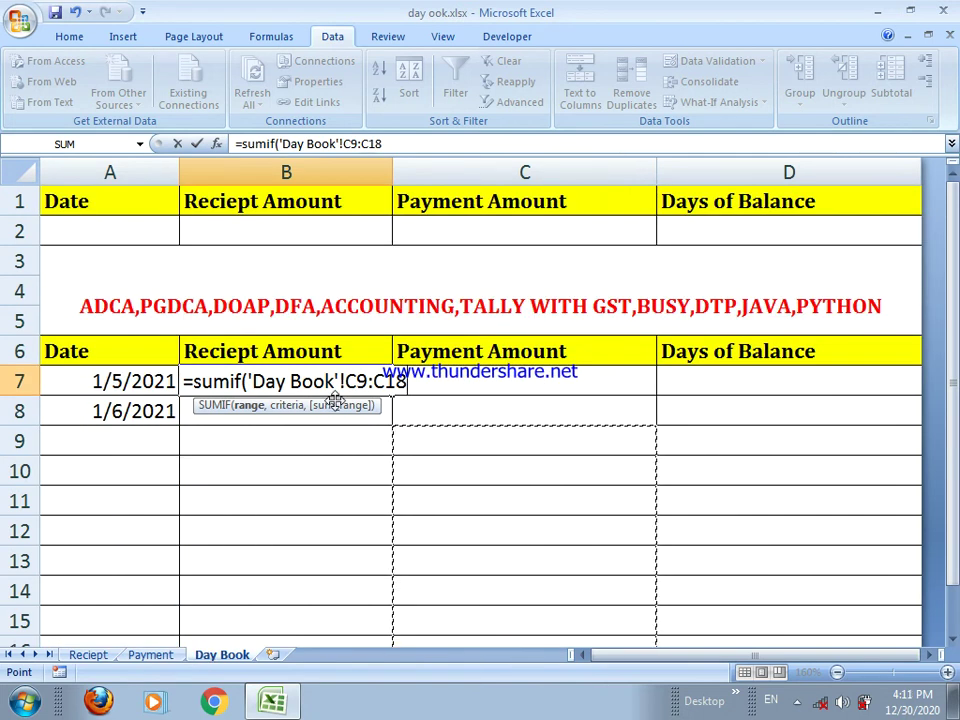
text(,)
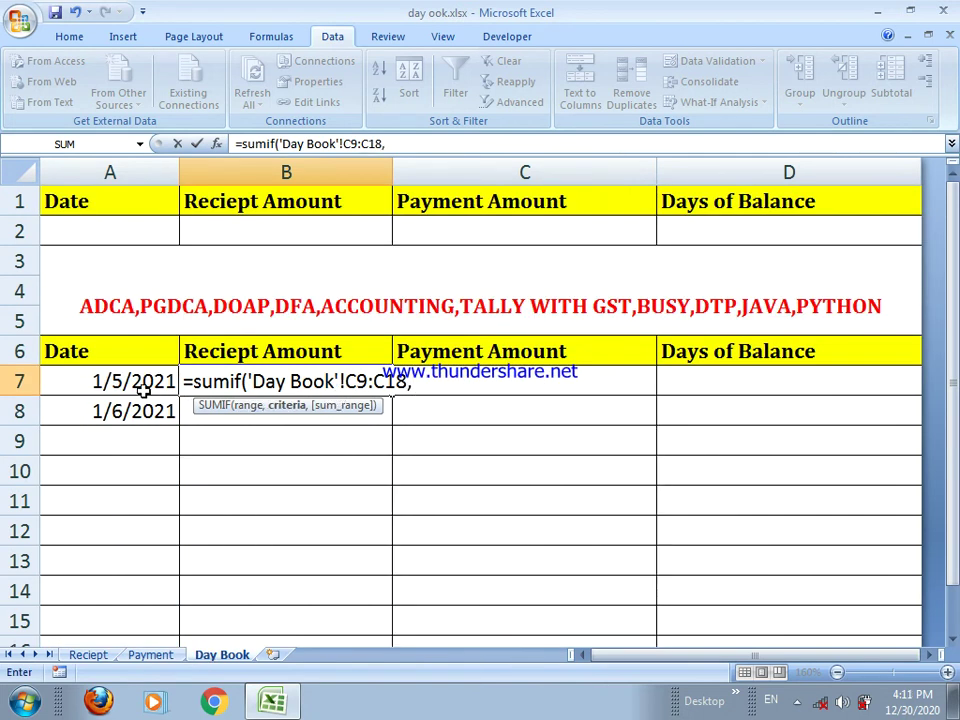
click(137, 382)
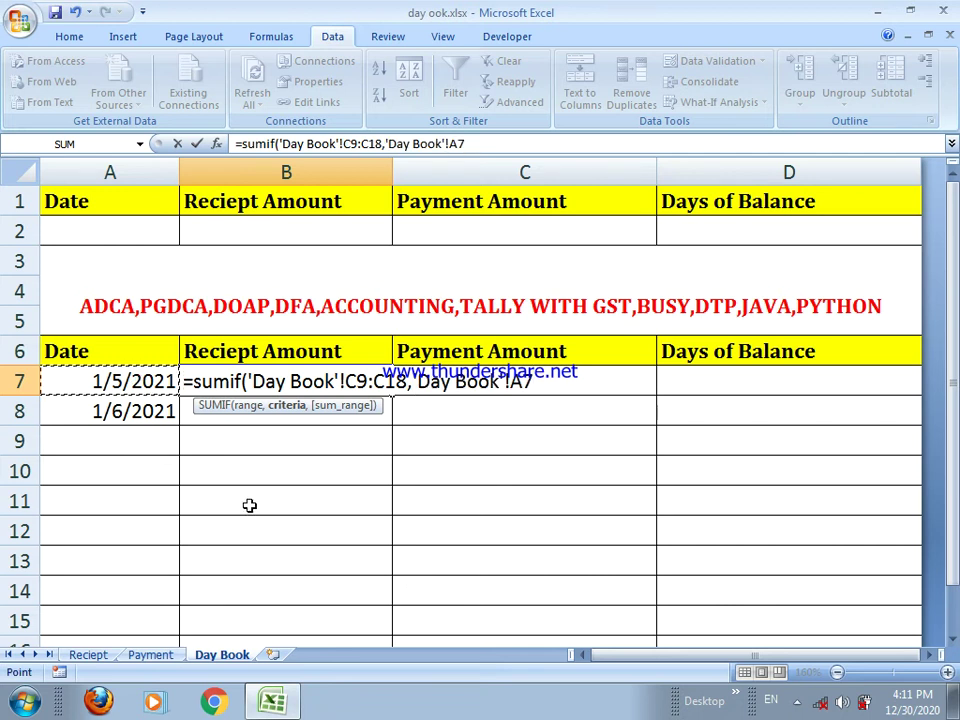
text(,)
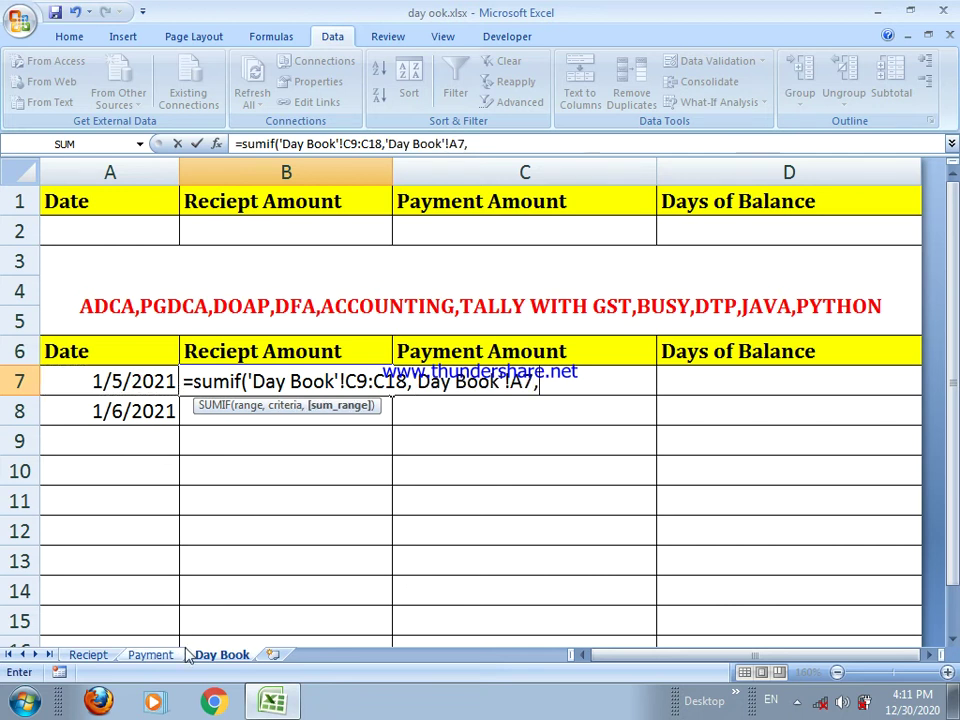
click(88, 655)
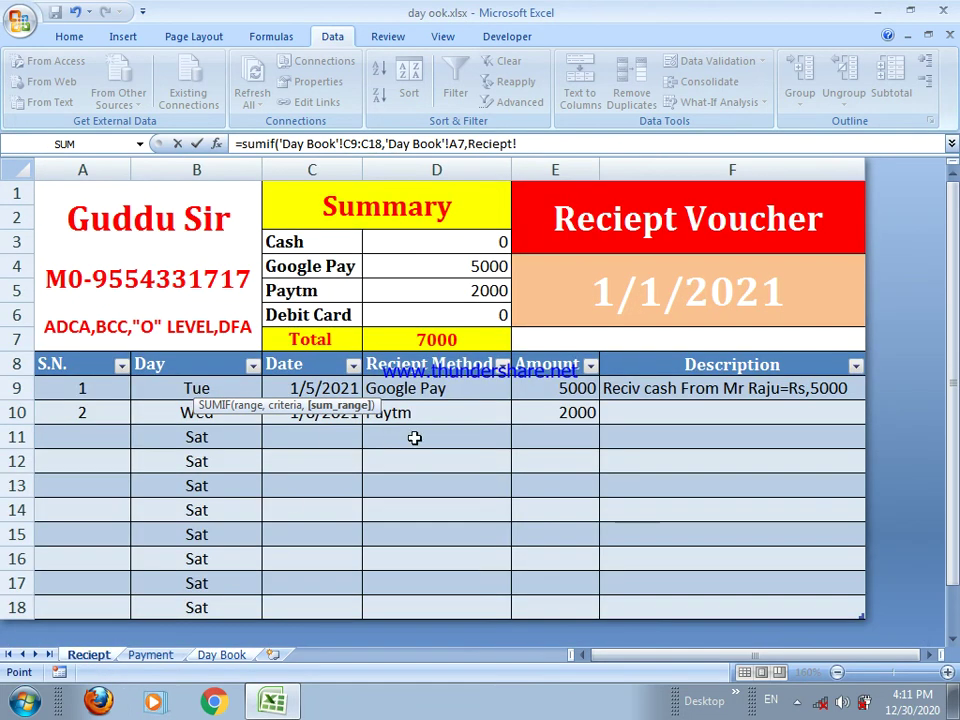
drag(568, 388, 554, 602)
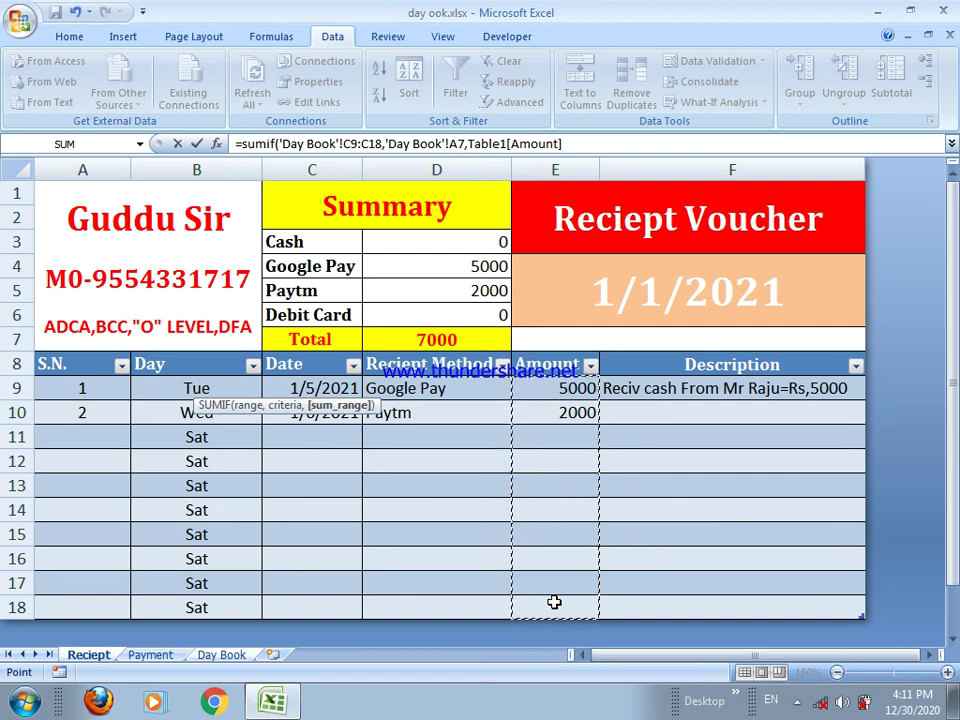
text())
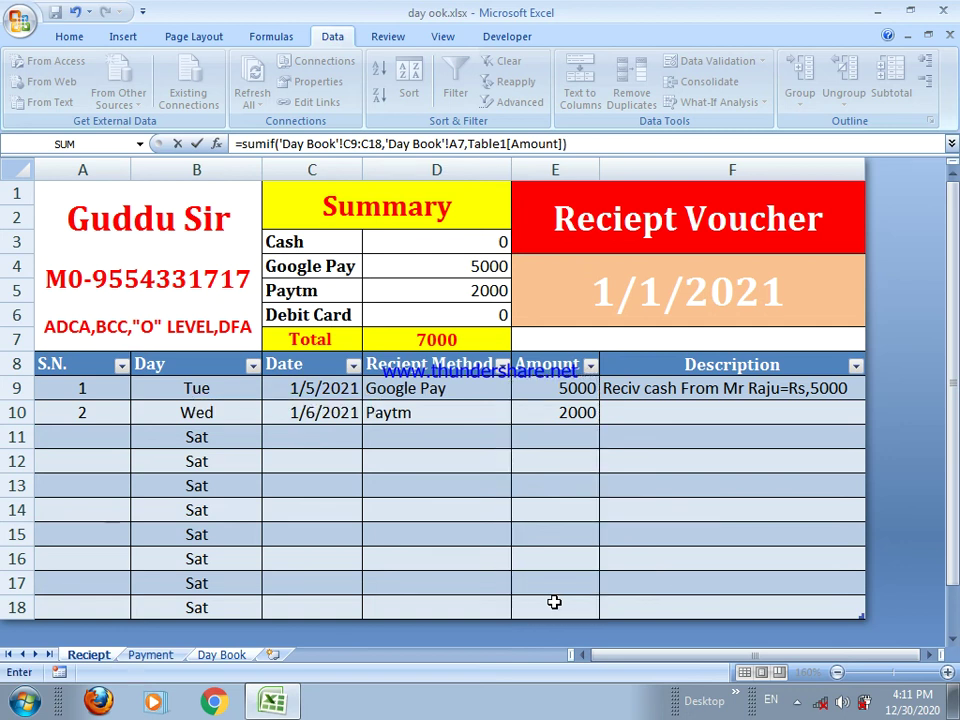
key(Return)
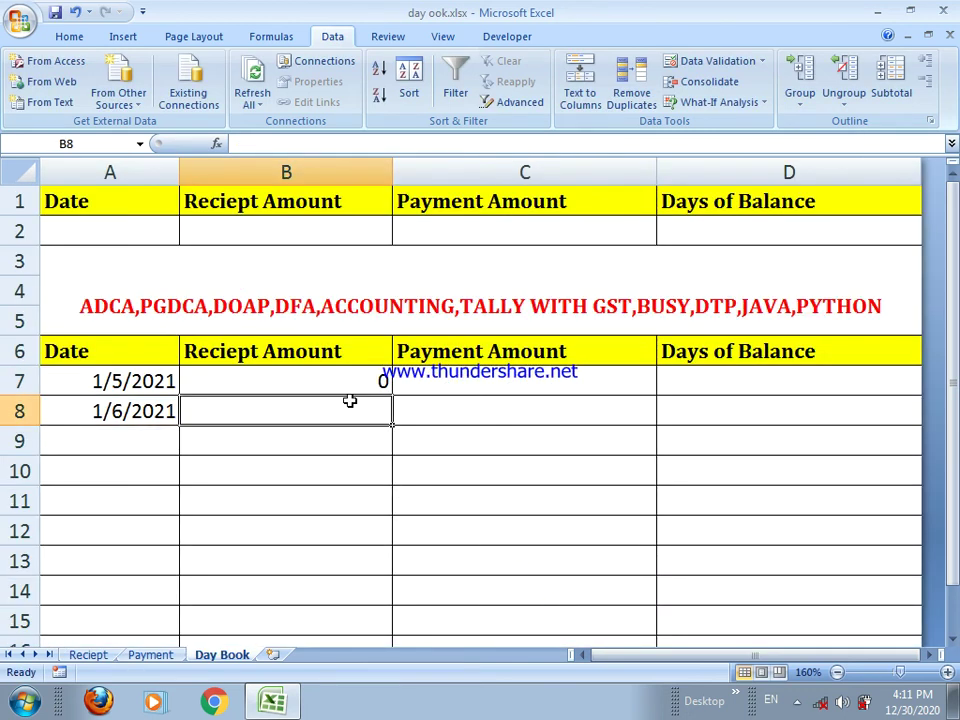
click(352, 380)
key(Delete)
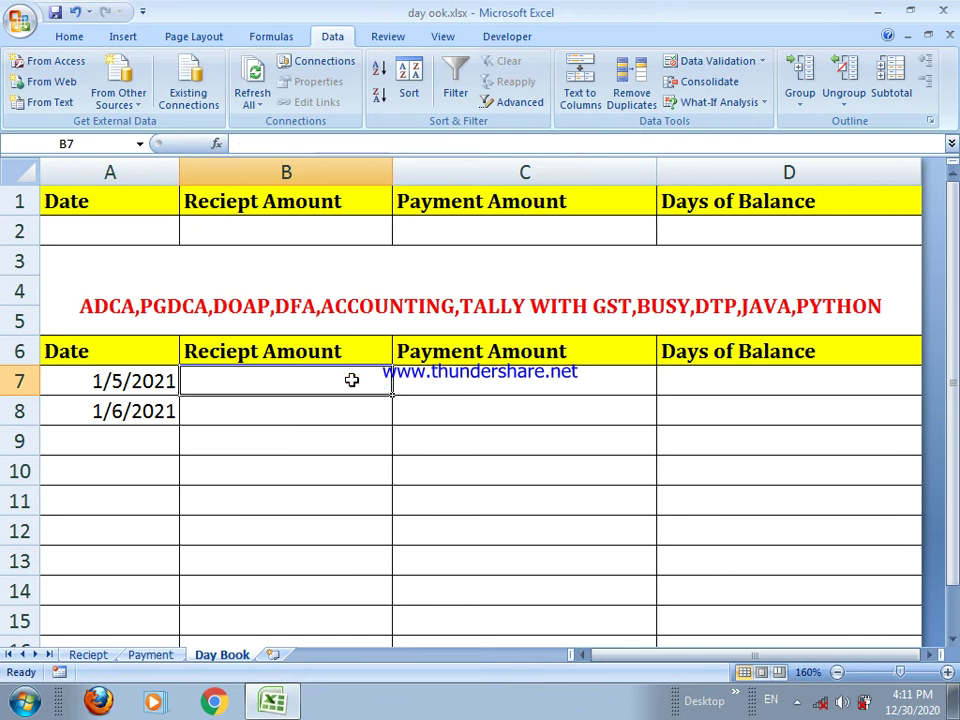
- Enter =SUMIF(Table1[Date],'Day Book'!A7,Table1[Amount]) in B7 to sum receipts by date, and fill it down to B16
text(=sumif)
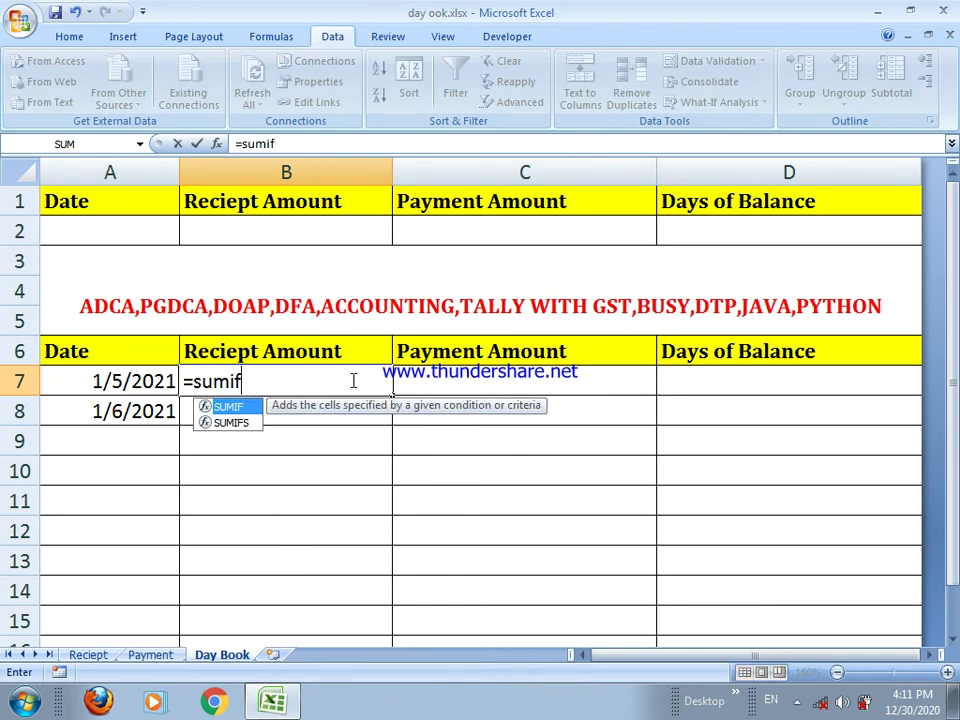
text(()
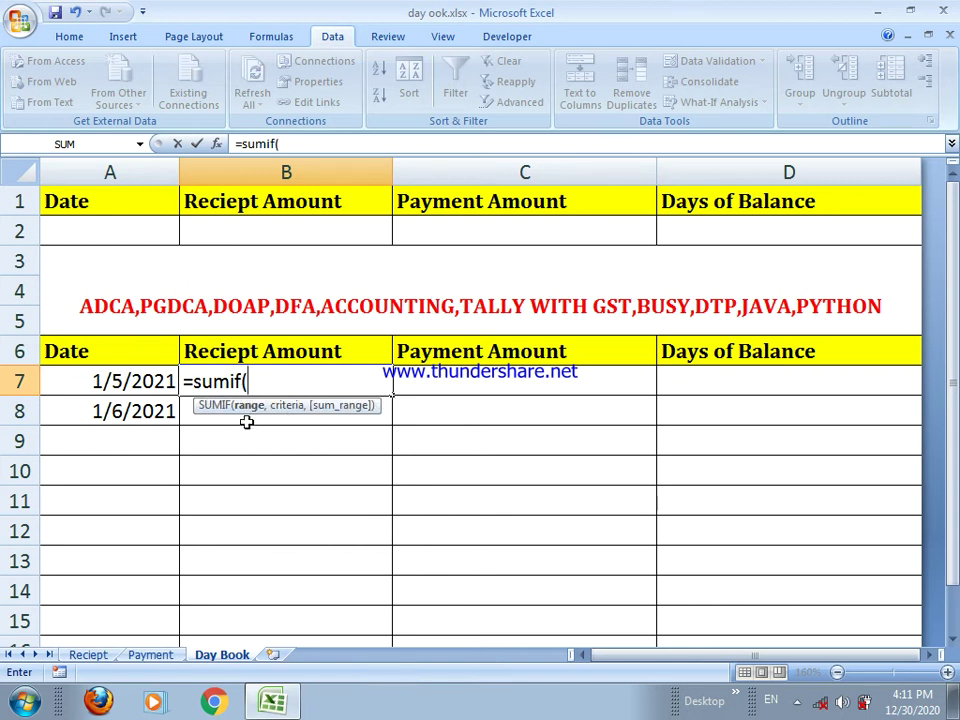
click(88, 655)
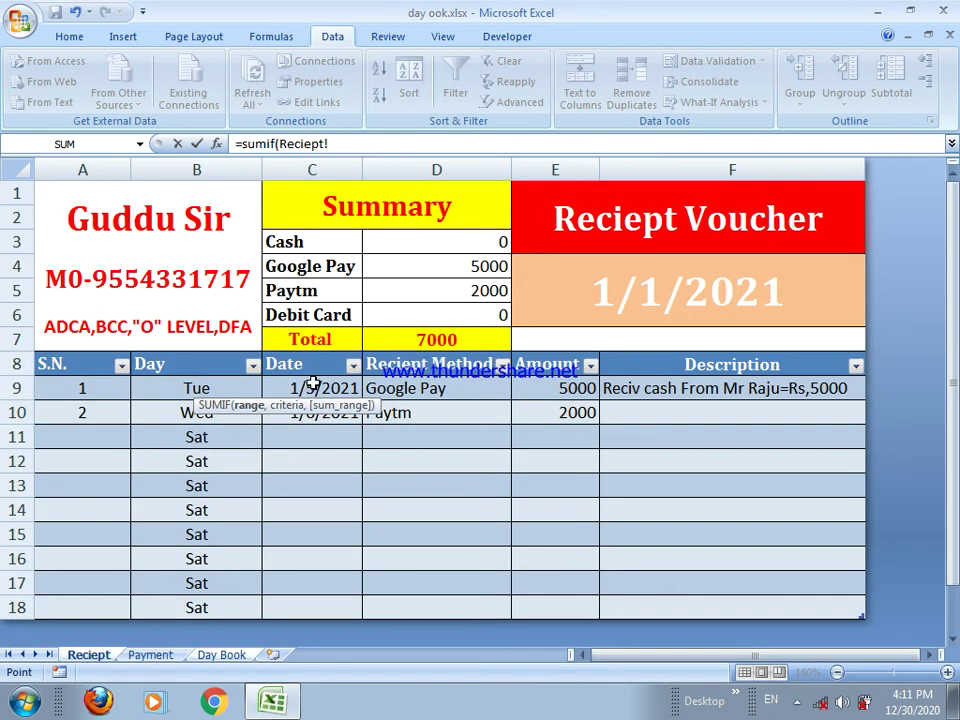
drag(301, 386, 283, 606)
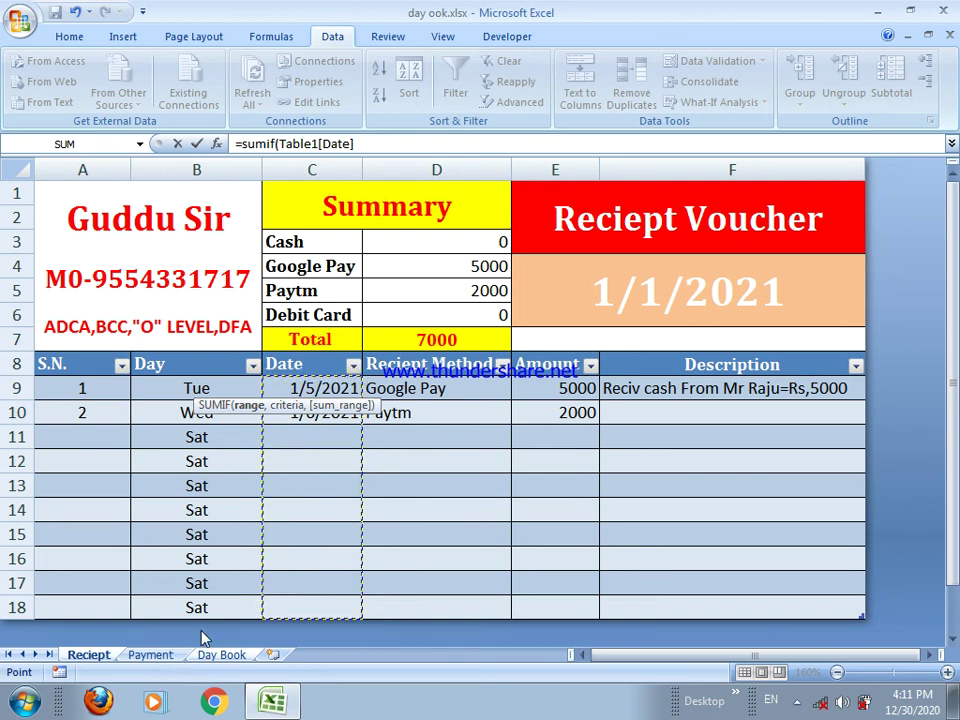
text(,)
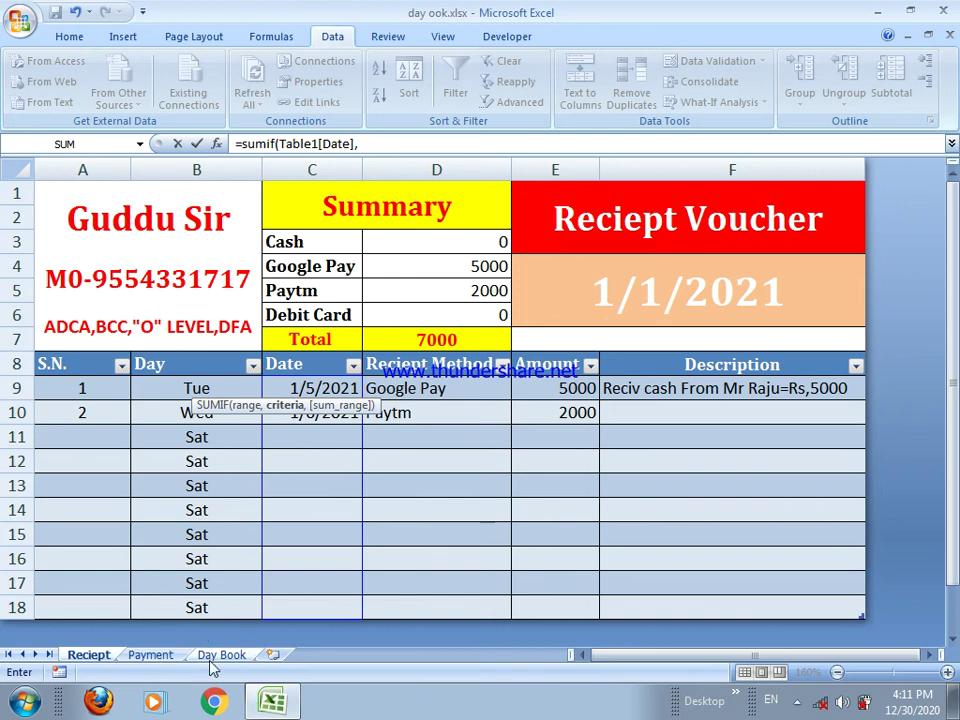
click(221, 654)
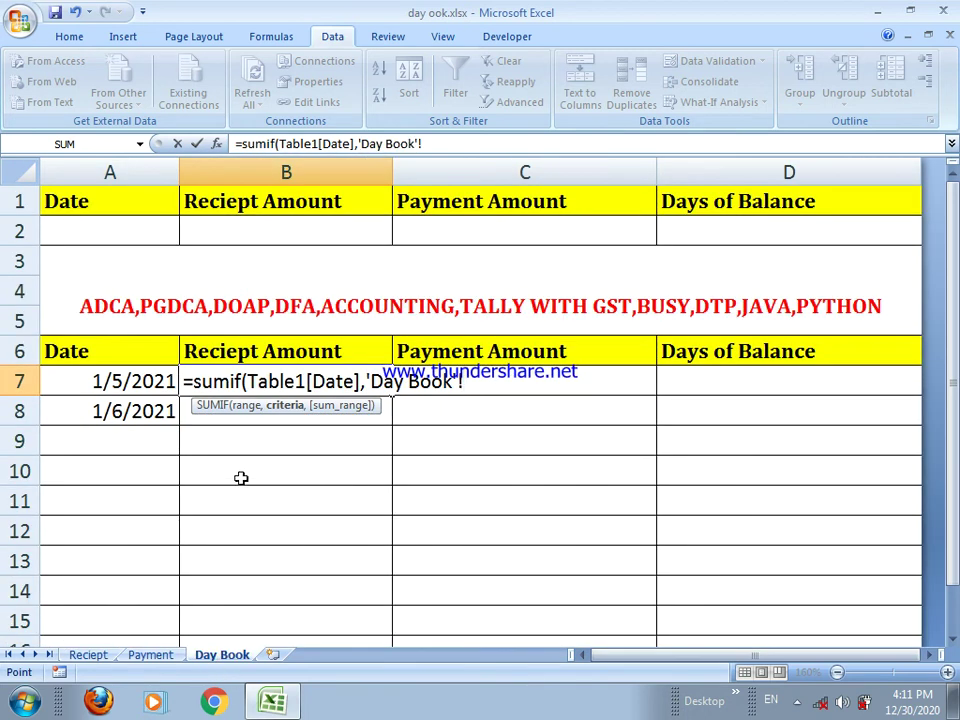
click(143, 381)
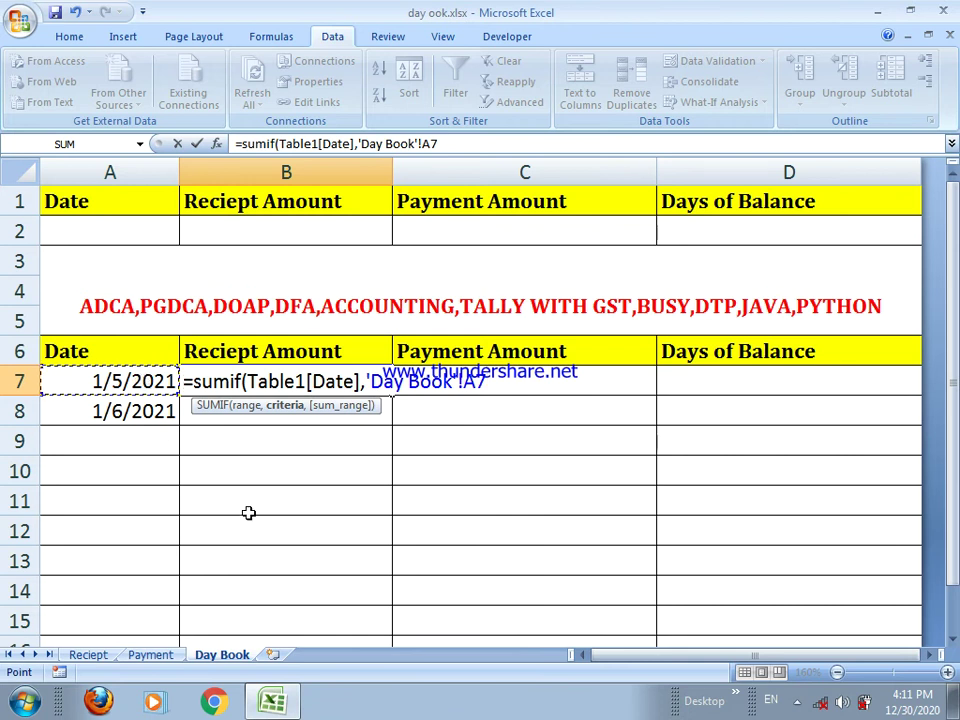
text(,)
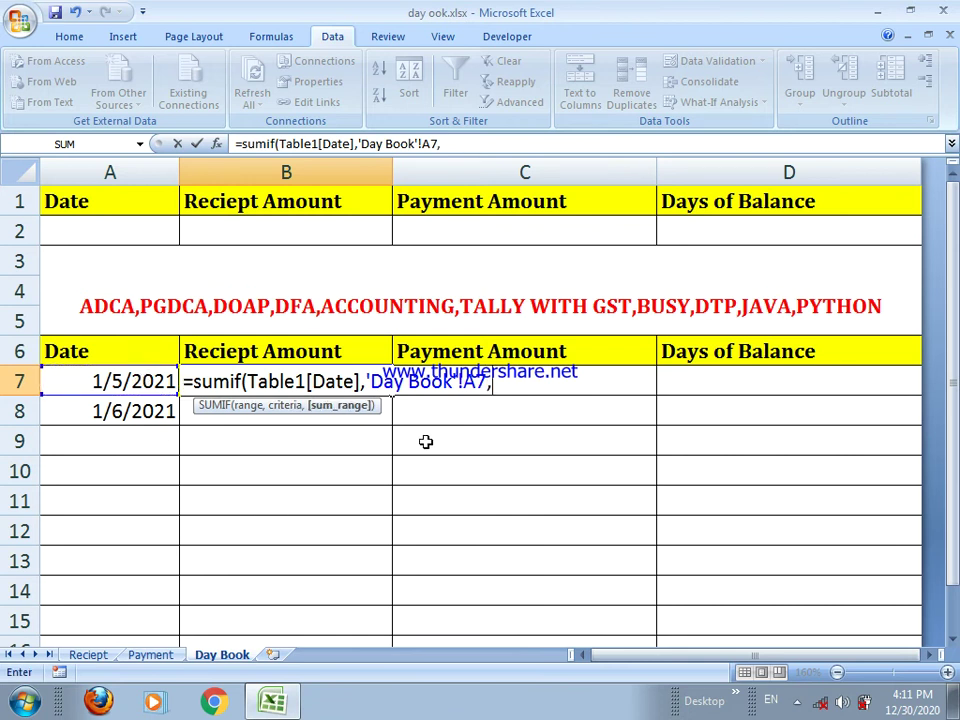
click(87, 655)
drag(555, 389, 546, 602)
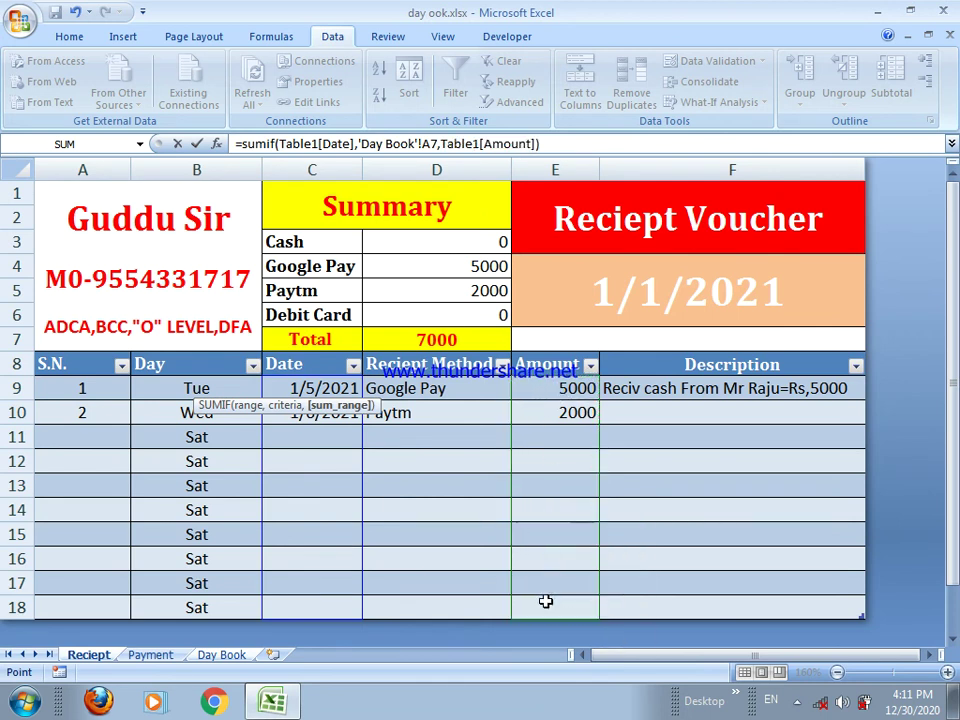
text())
key(Return)
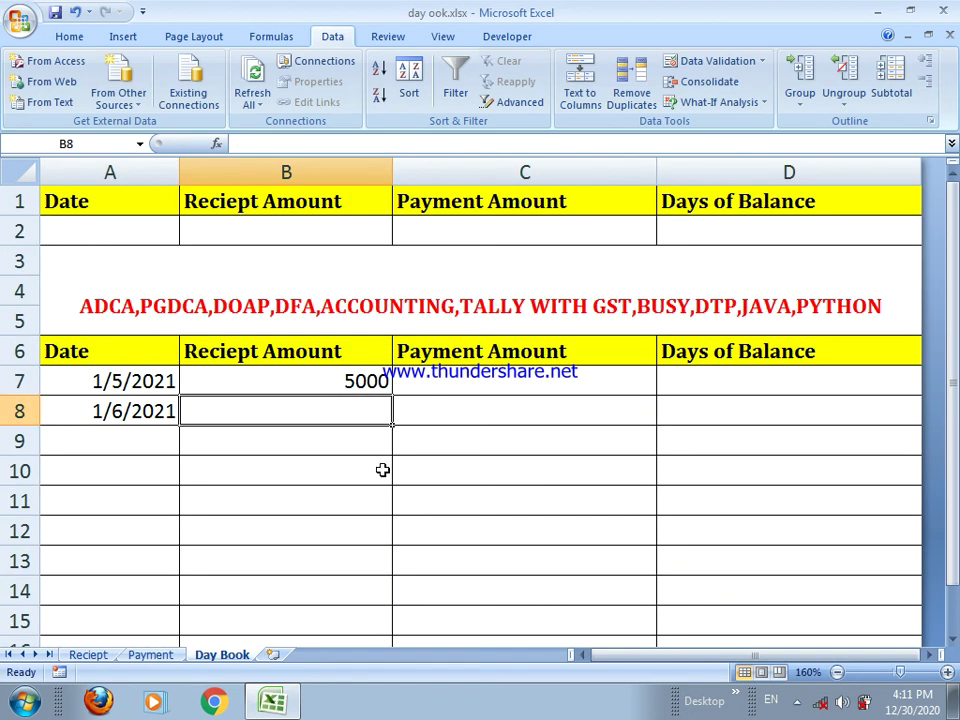
click(358, 386)
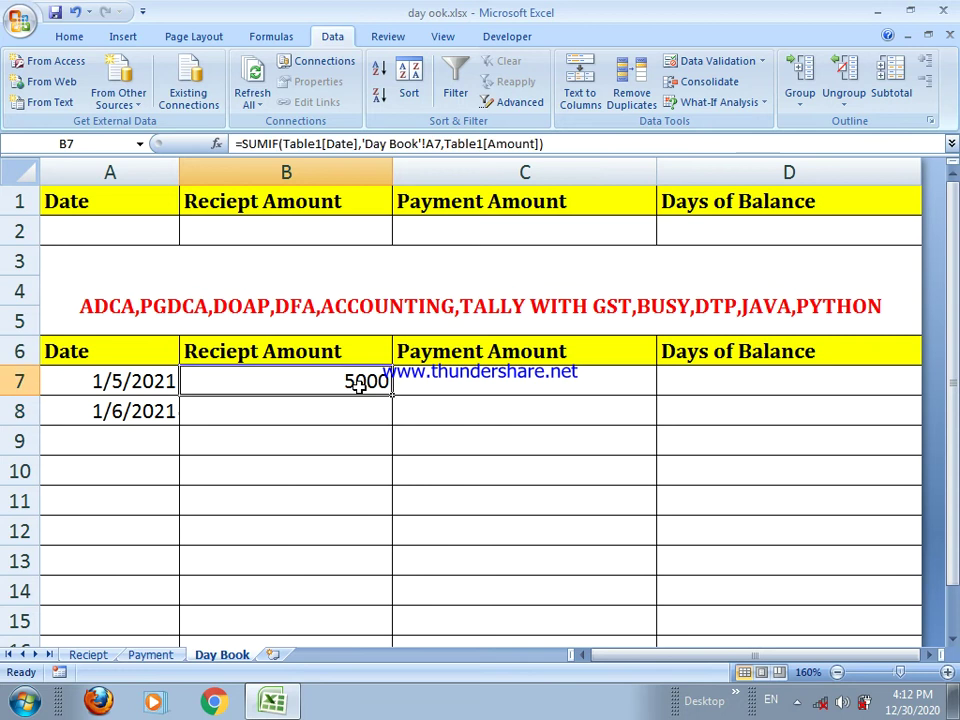
drag(394, 397, 375, 626)
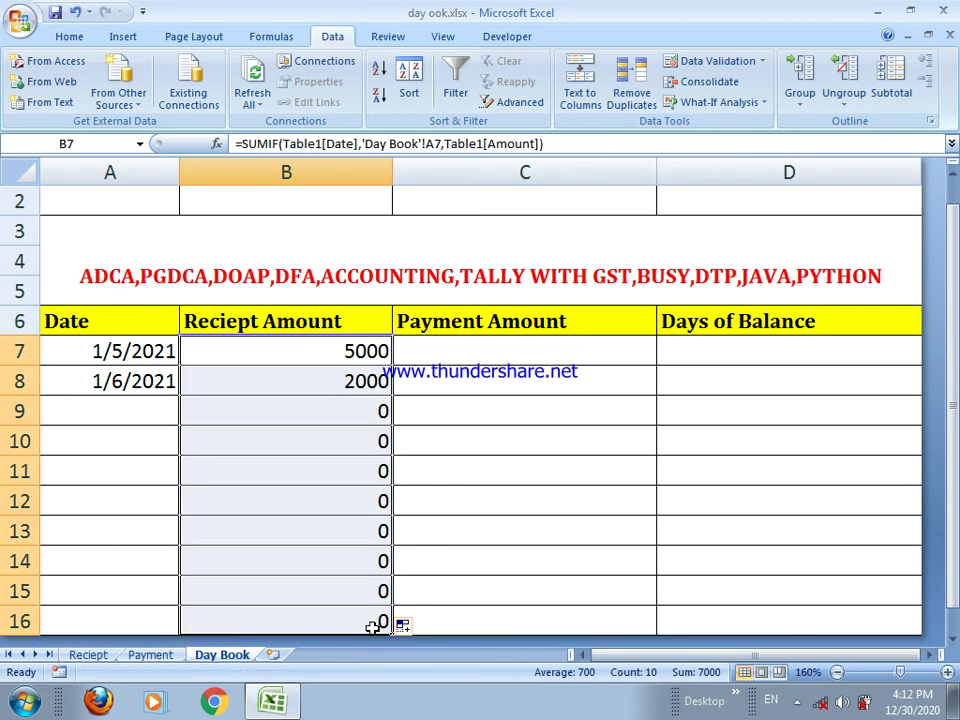
- Start a SUMIF formula in C7 for the payment amount, with Table2[Date] as the range and 'Day Book'!A7 as the criteria
click(450, 345)
text(=s)
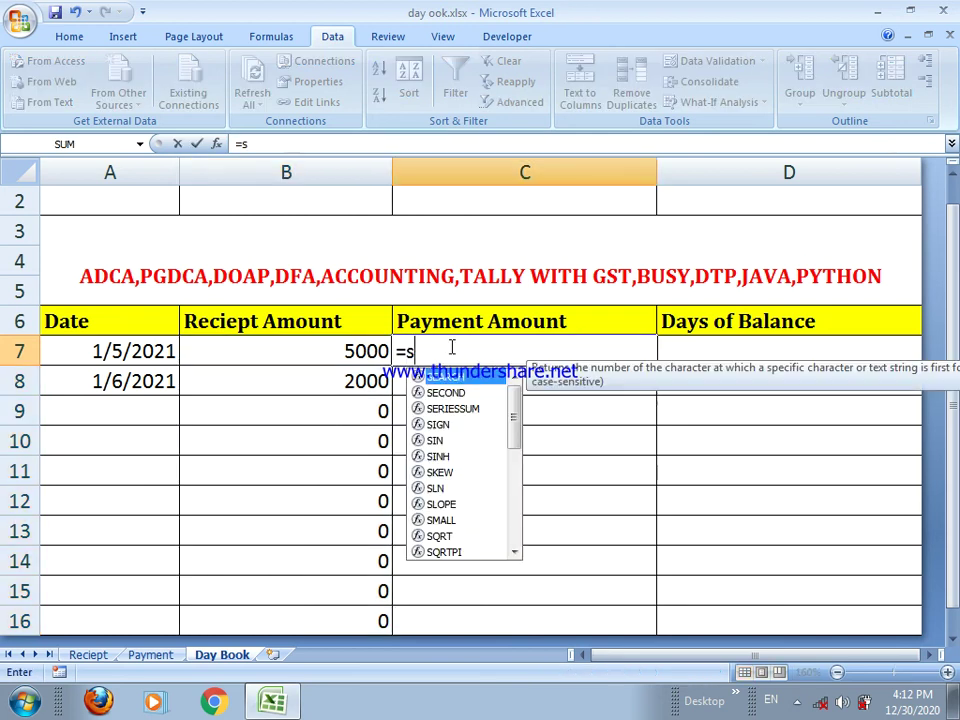
text(umif)
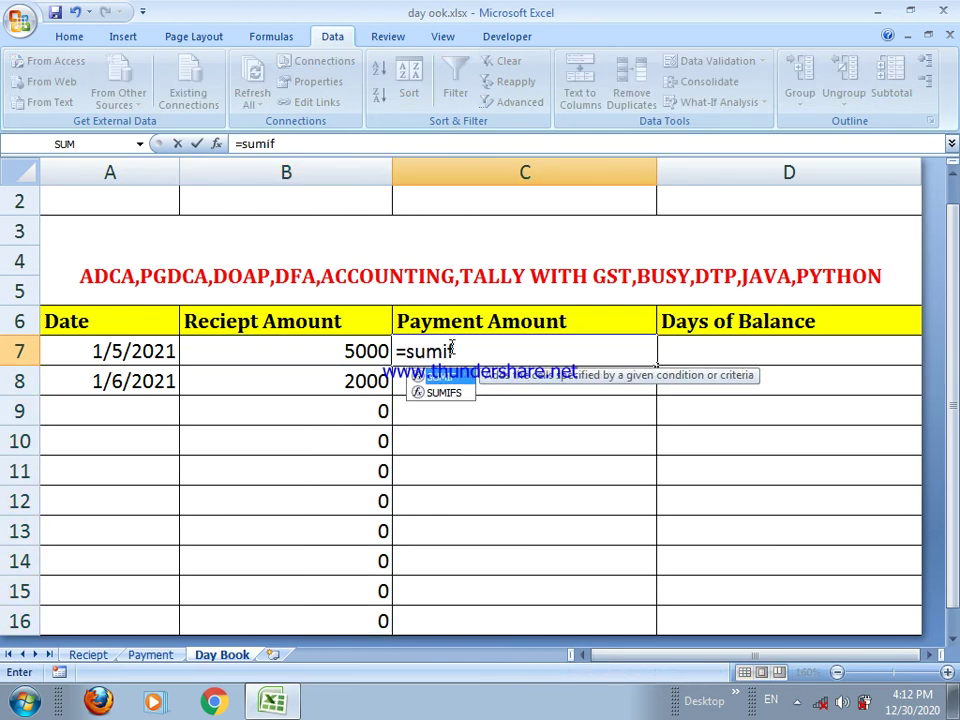
text(()
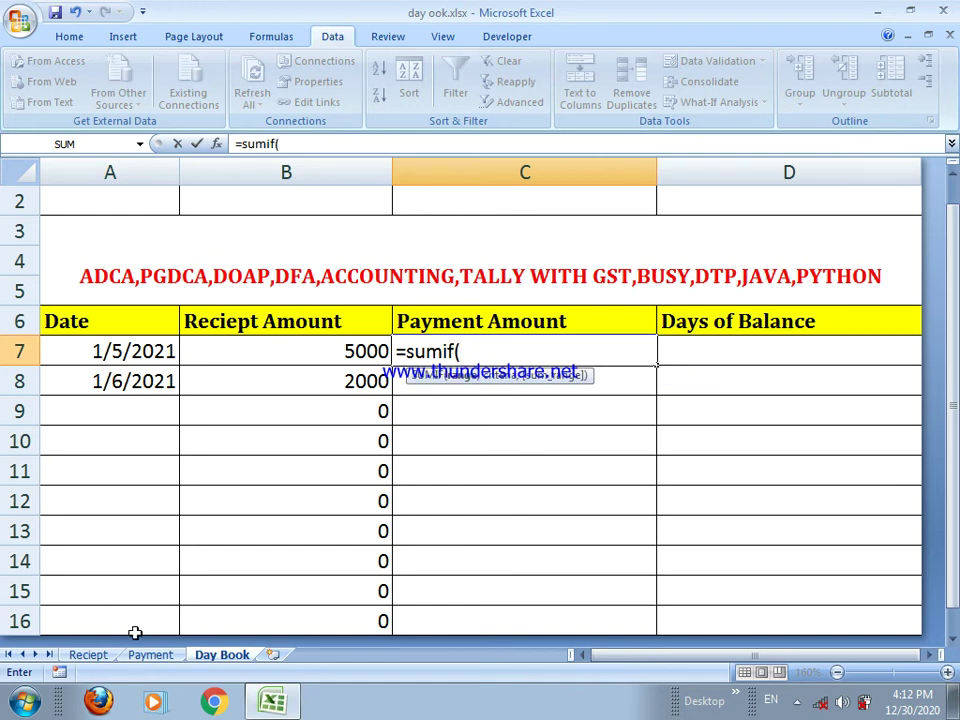
click(157, 655)
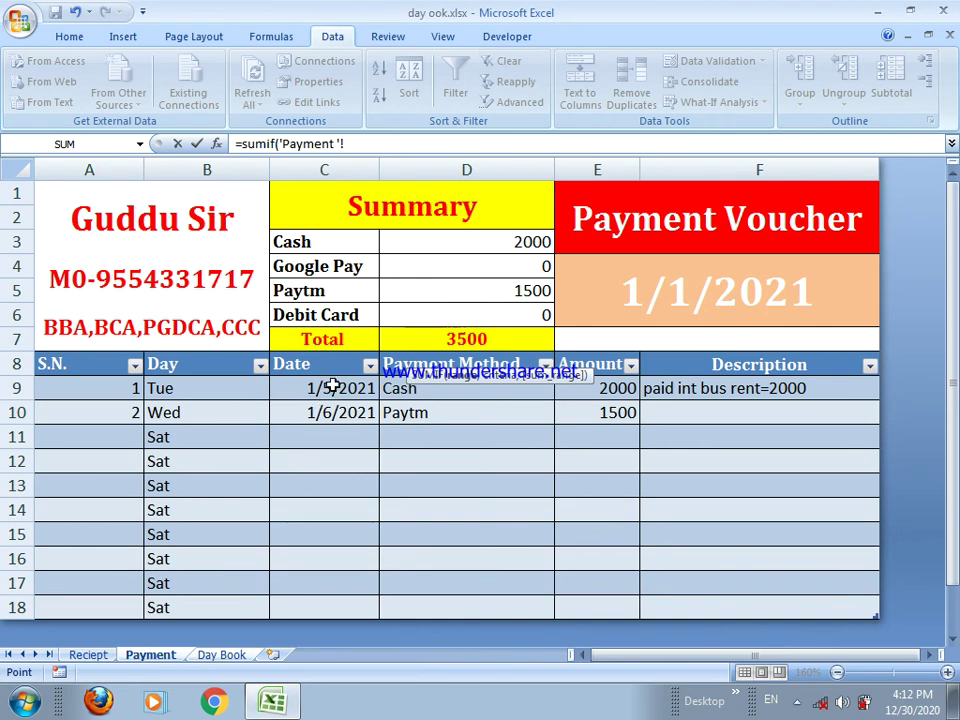
drag(333, 386, 317, 600)
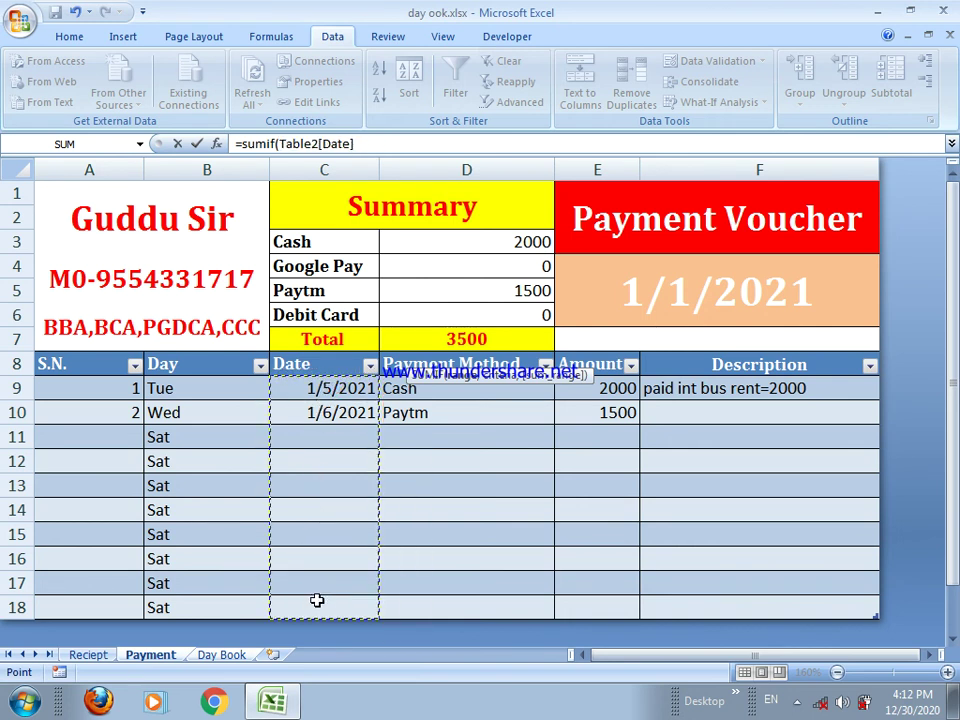
click(317, 600)
drag(339, 386, 345, 600)
text(,)
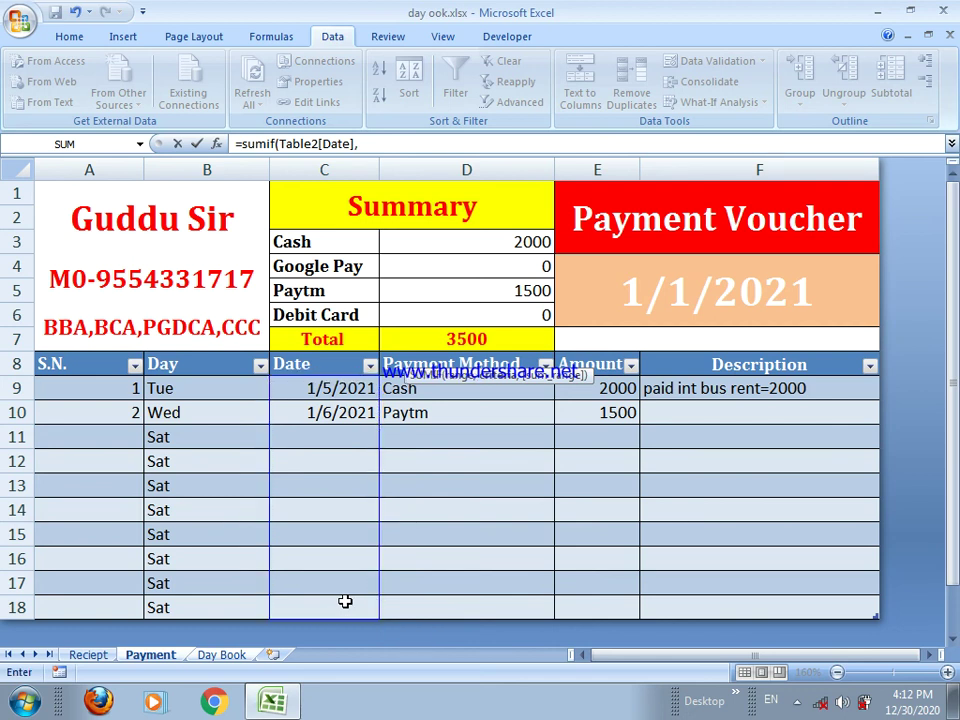
click(222, 655)
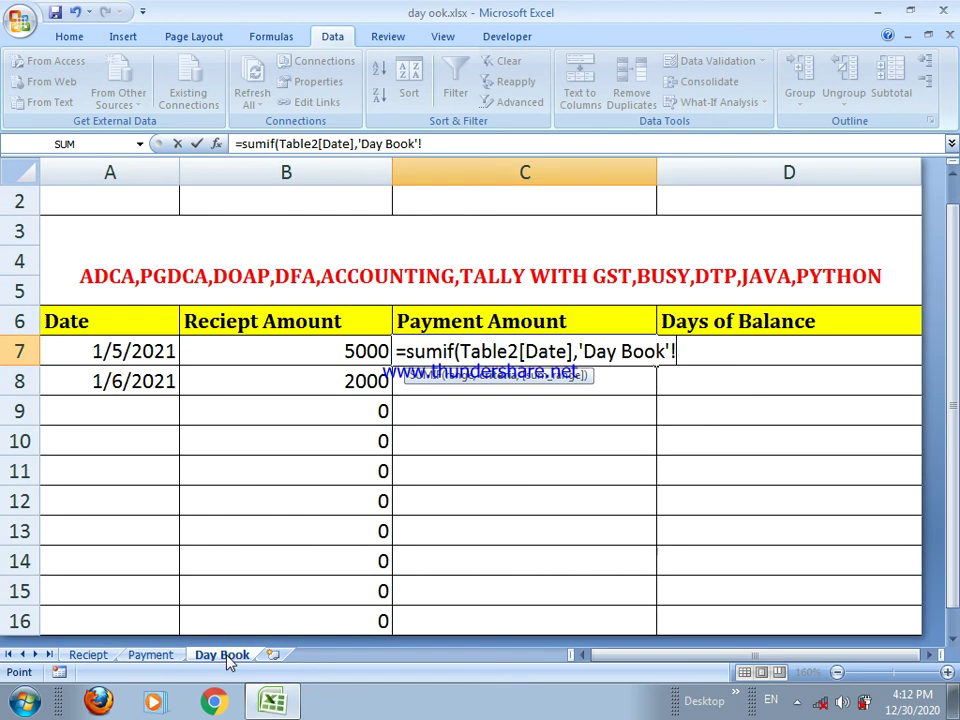
click(120, 355)
text(,)
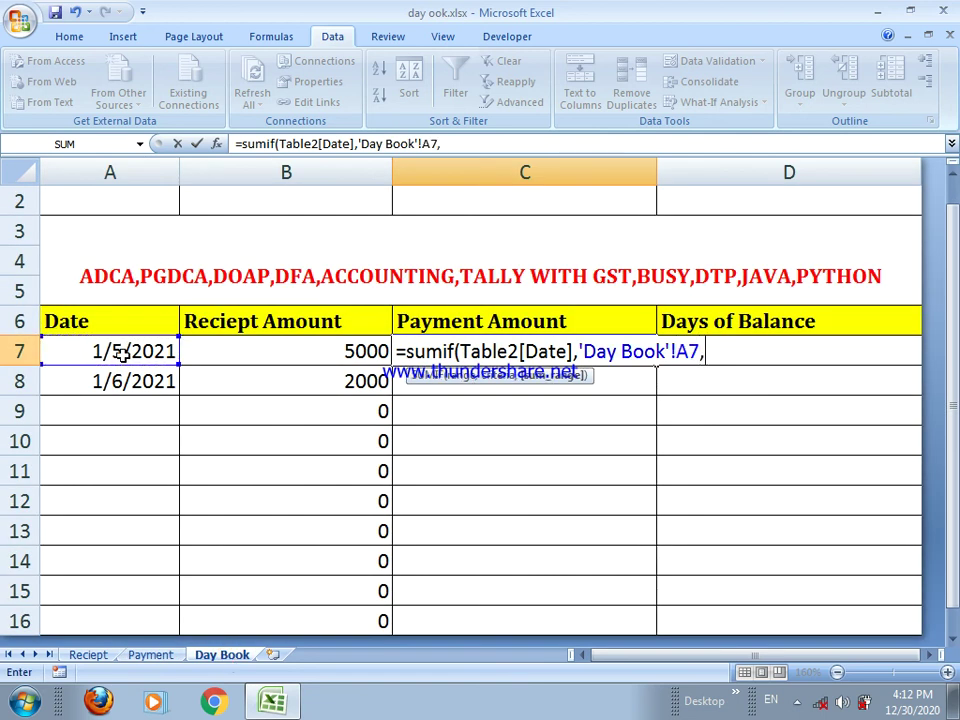
- Complete the C7 SUMIF with Table2[Amount] from the Payment sheet as the sum range, and fill it down to C16
click(148, 655)
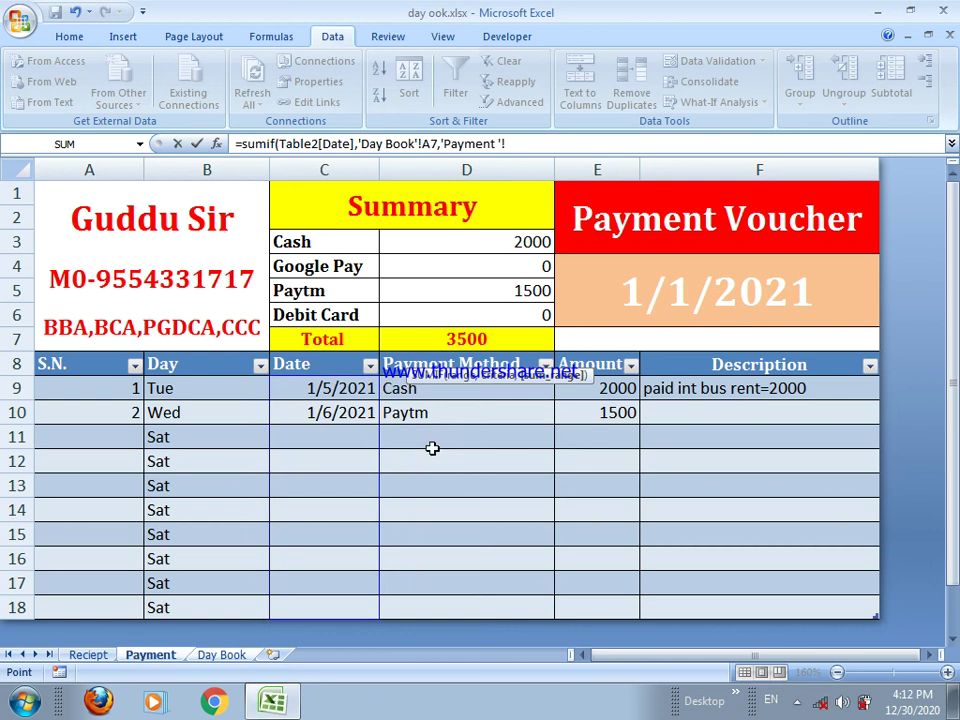
drag(595, 388, 589, 616)
click(589, 615)
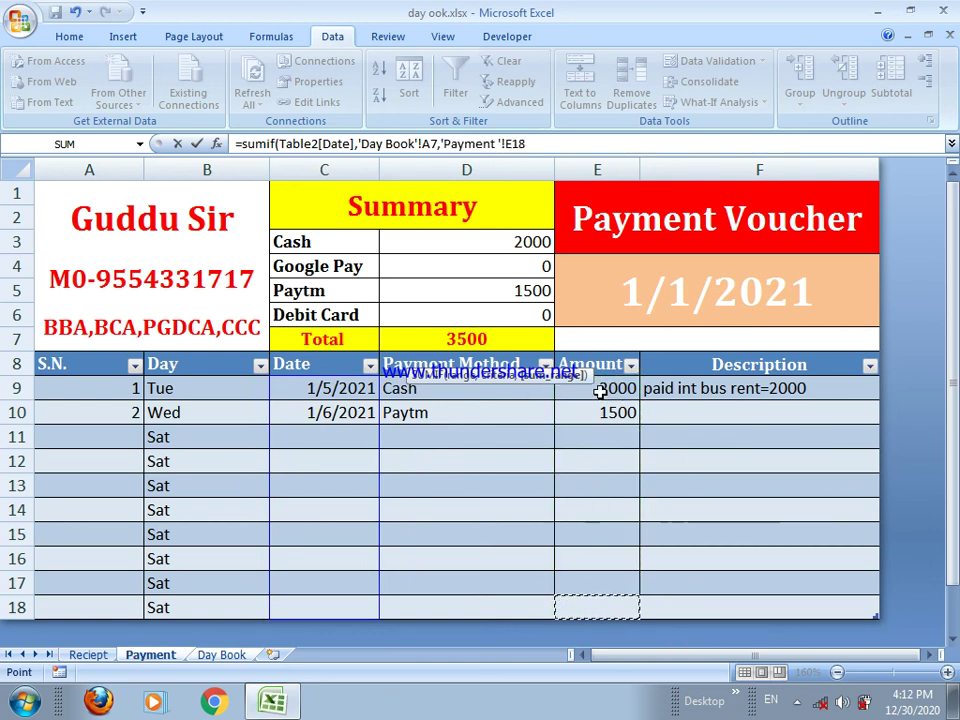
mouse_move(598, 392)
mouse_down()
mouse_move(602, 486)
mouse_move(609, 388)
mouse_move(600, 412)
mouse_up()
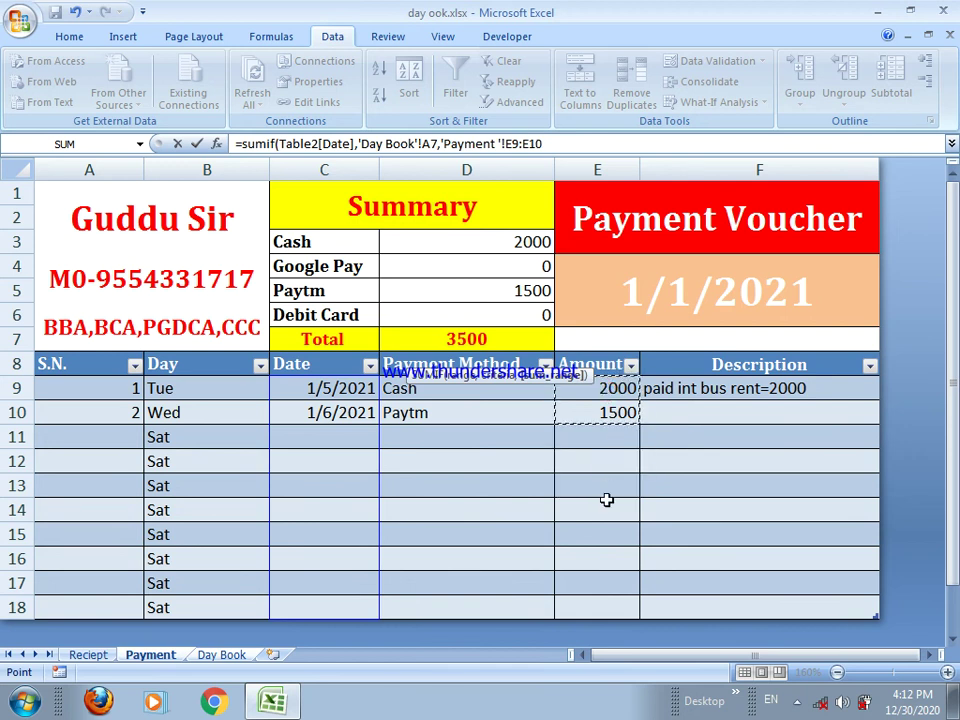
drag(606, 500, 605, 612)
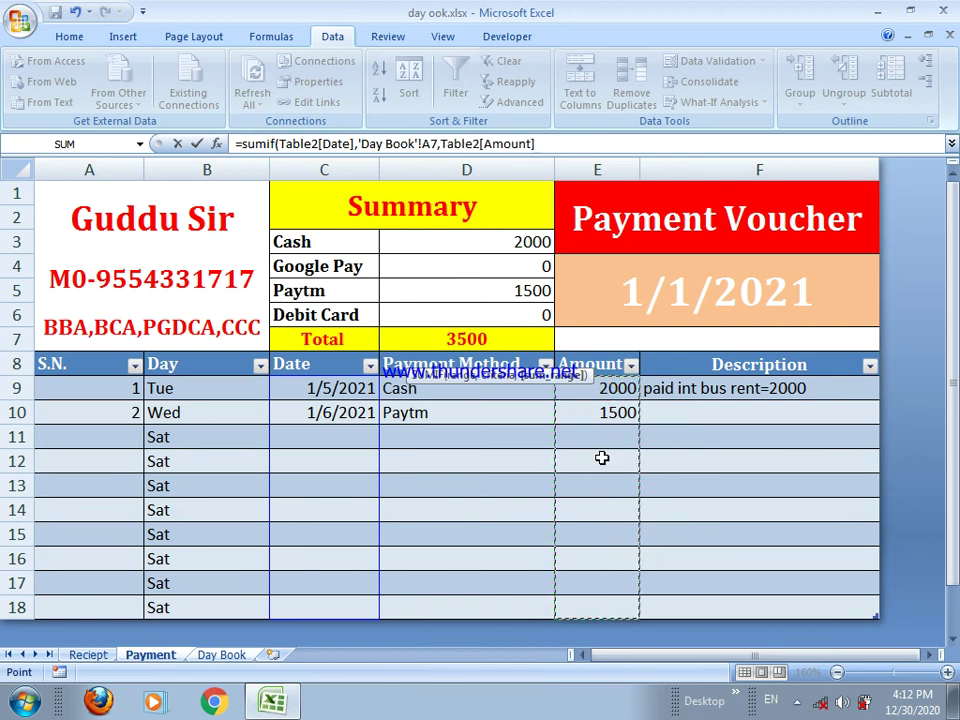
text())
key(Return)
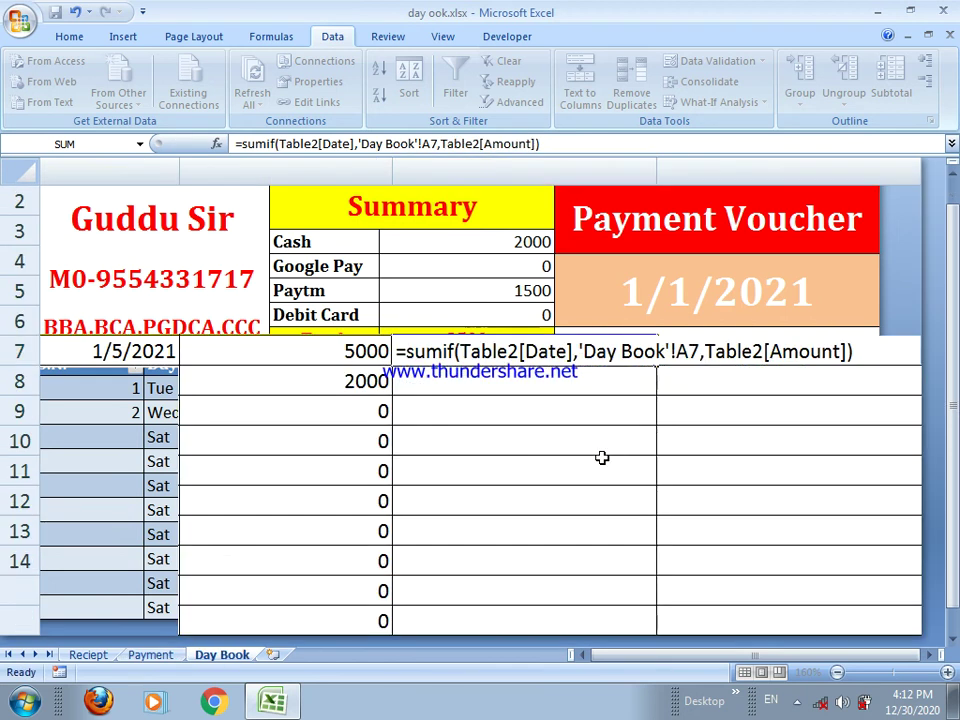
click(622, 352)
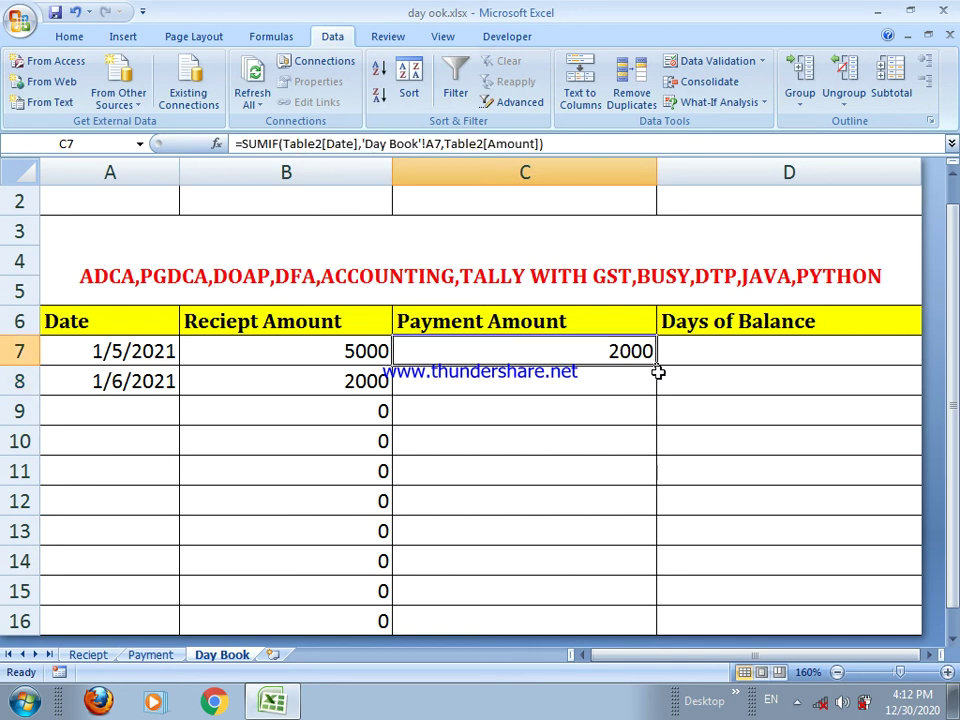
drag(658, 365, 639, 629)
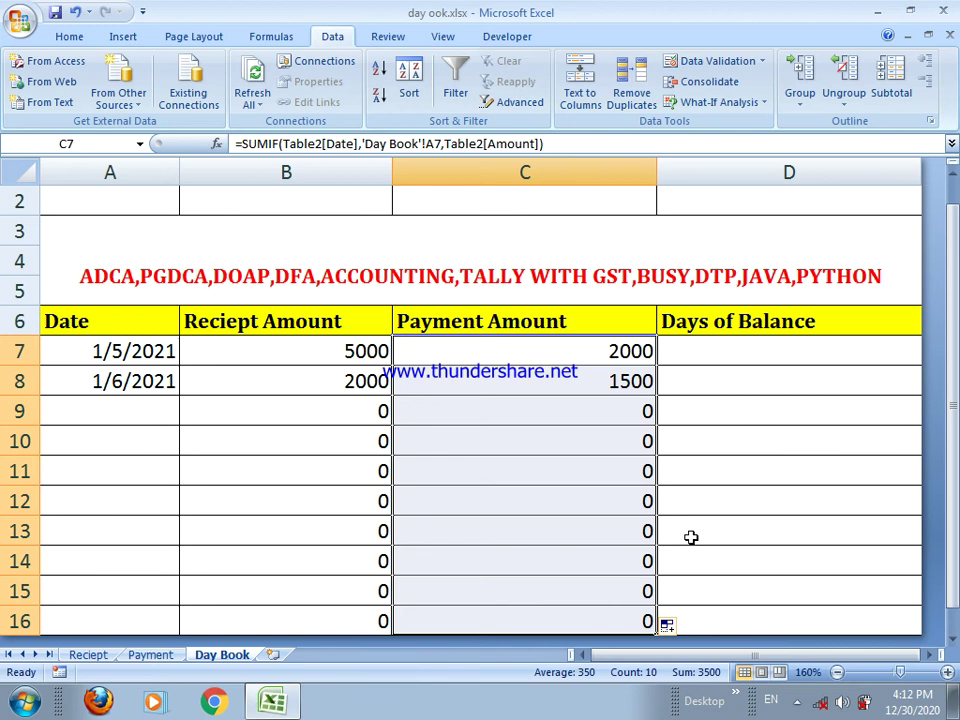
- Enter =B7-C7 in D7 to calculate the day's balance, and fill the formula down to D16
click(711, 353)
text(=)
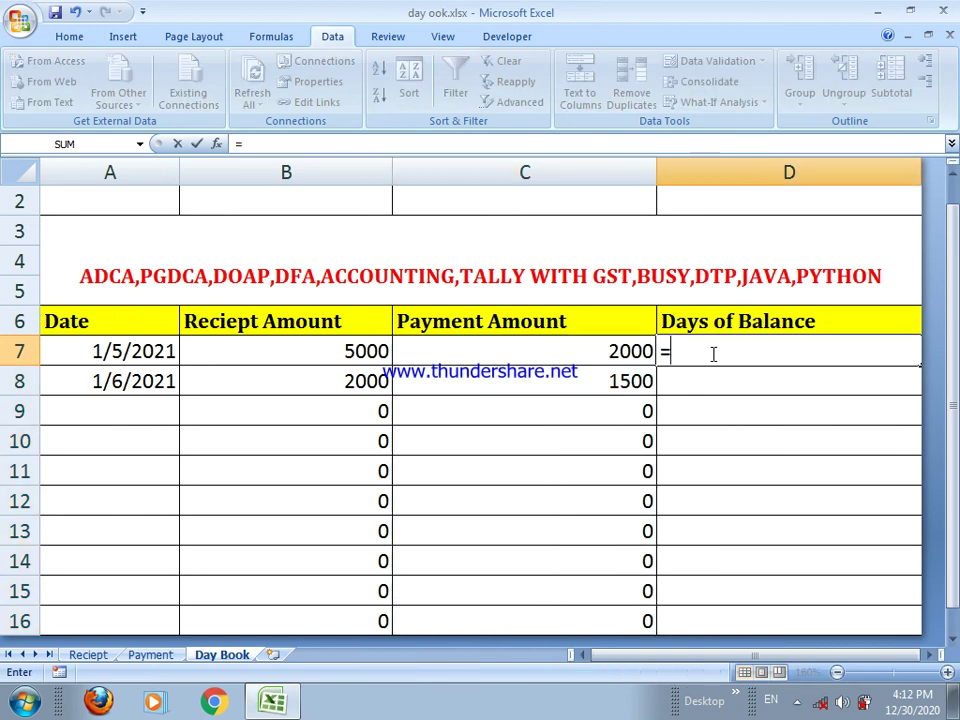
click(371, 352)
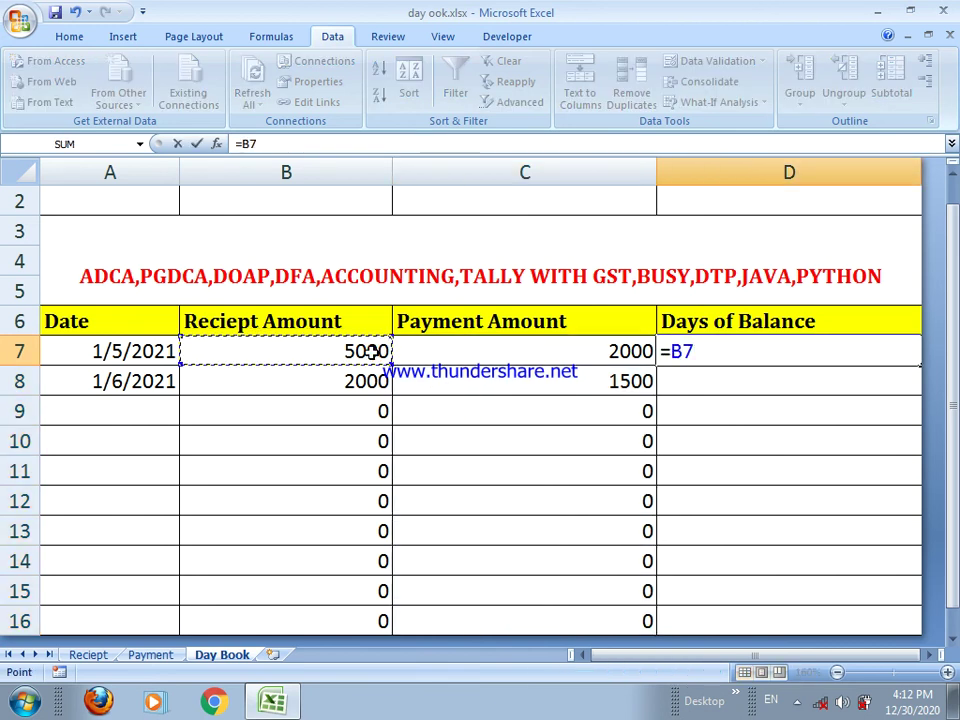
text(-)
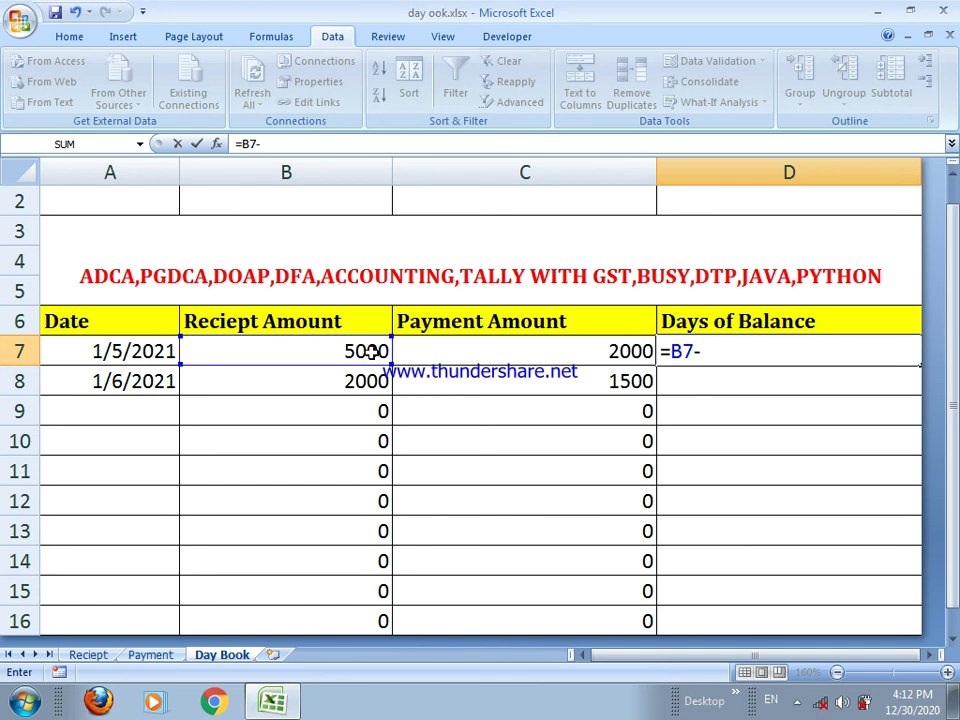
click(506, 362)
key(Return)
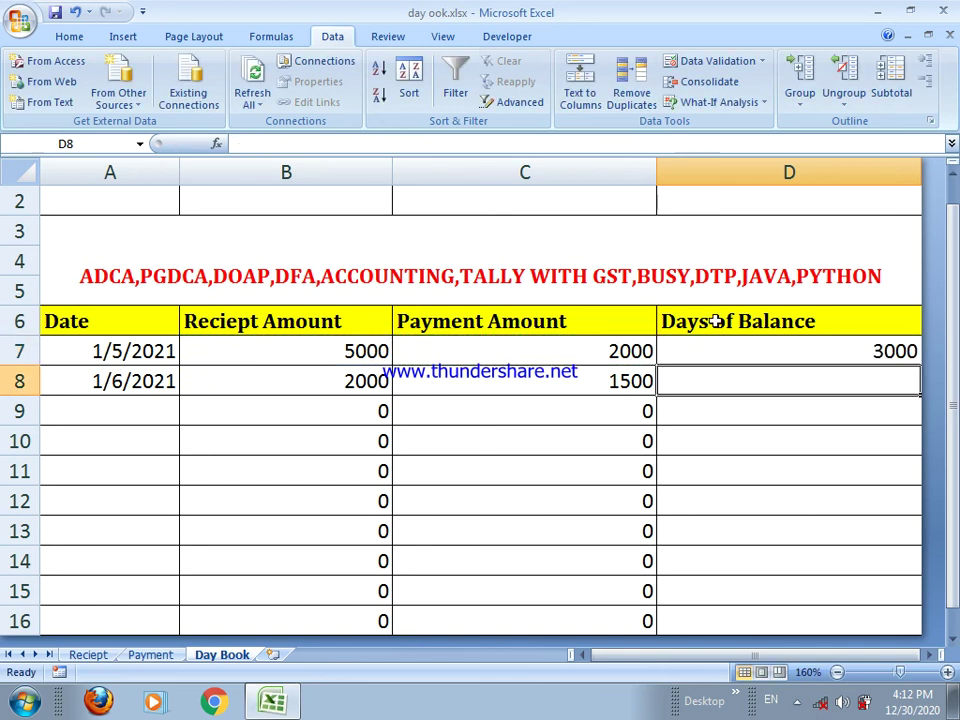
click(910, 354)
drag(919, 367, 900, 621)
click(900, 621)
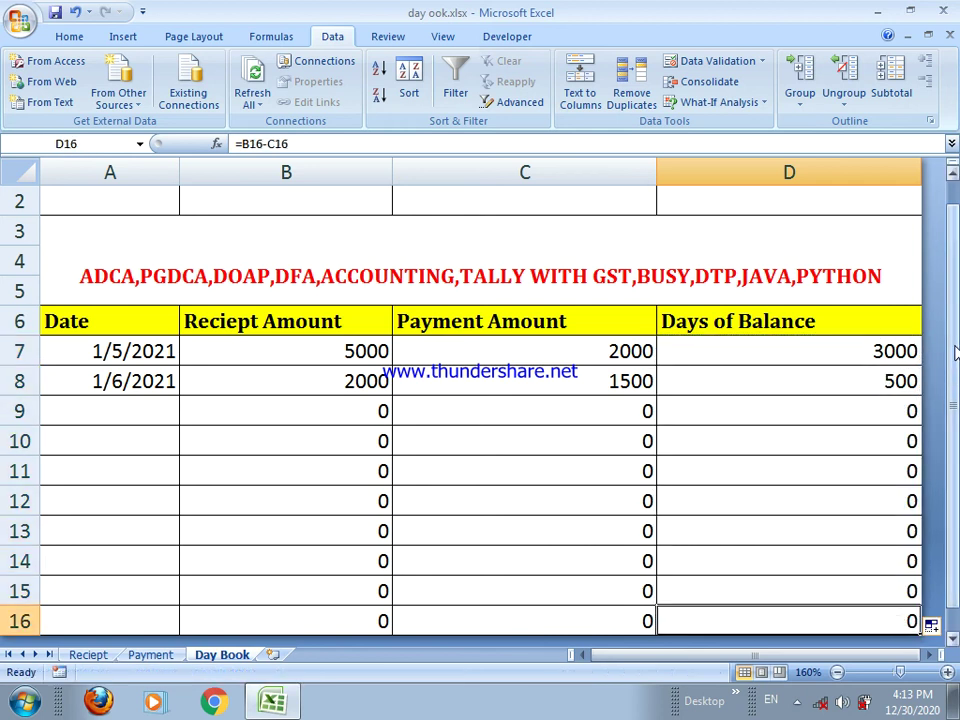
- Define the name gp for the range A6:D16 on the Day Book sheet
drag(955, 352, 953, 338)
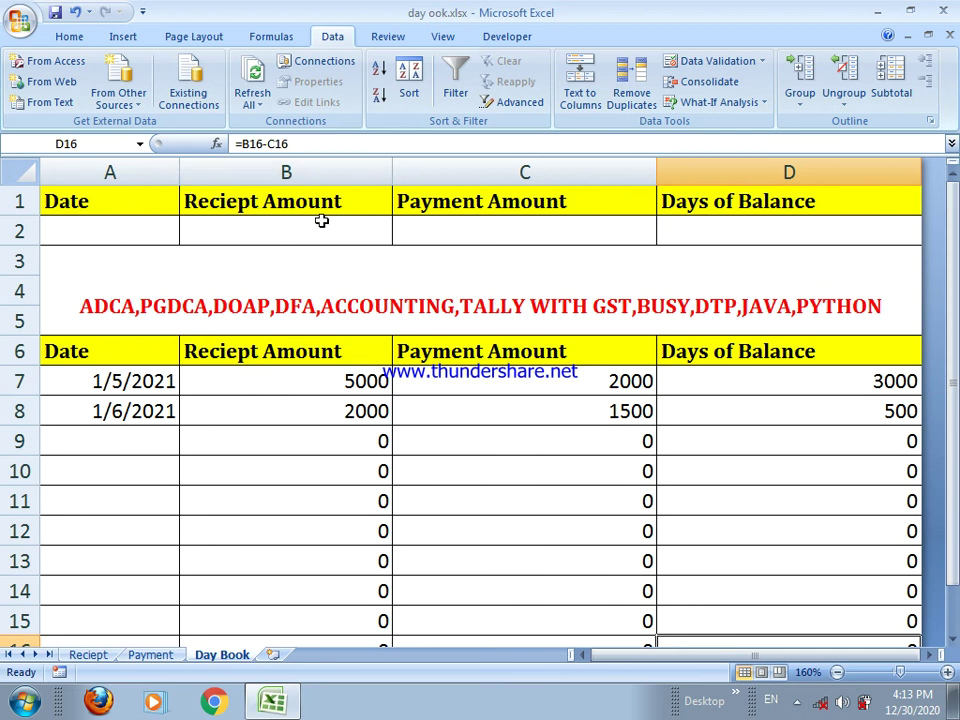
click(101, 350)
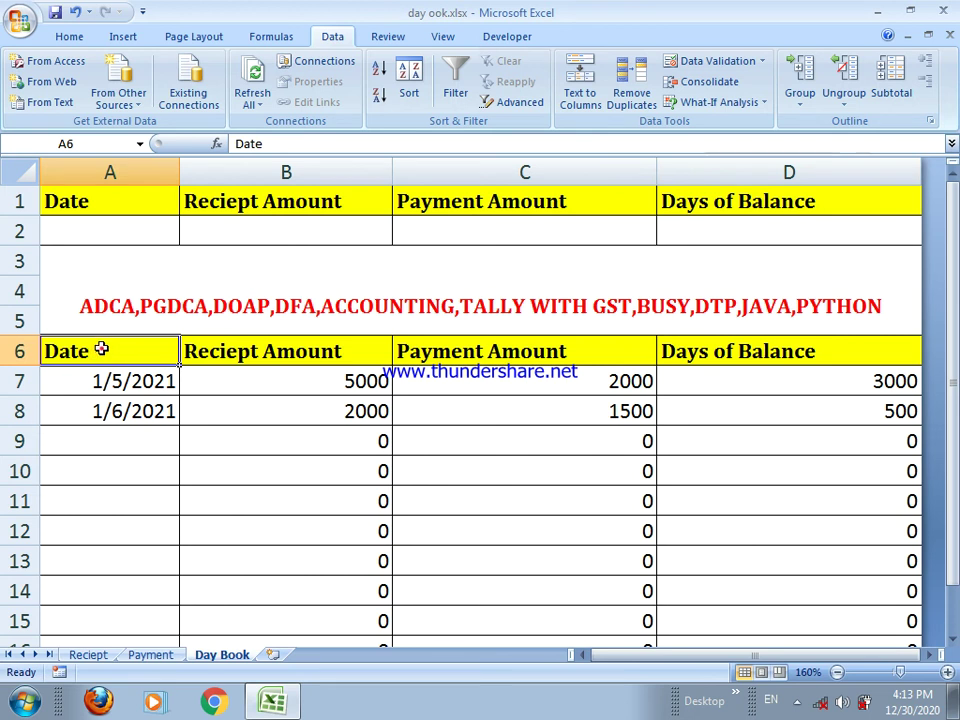
drag(101, 350, 722, 663)
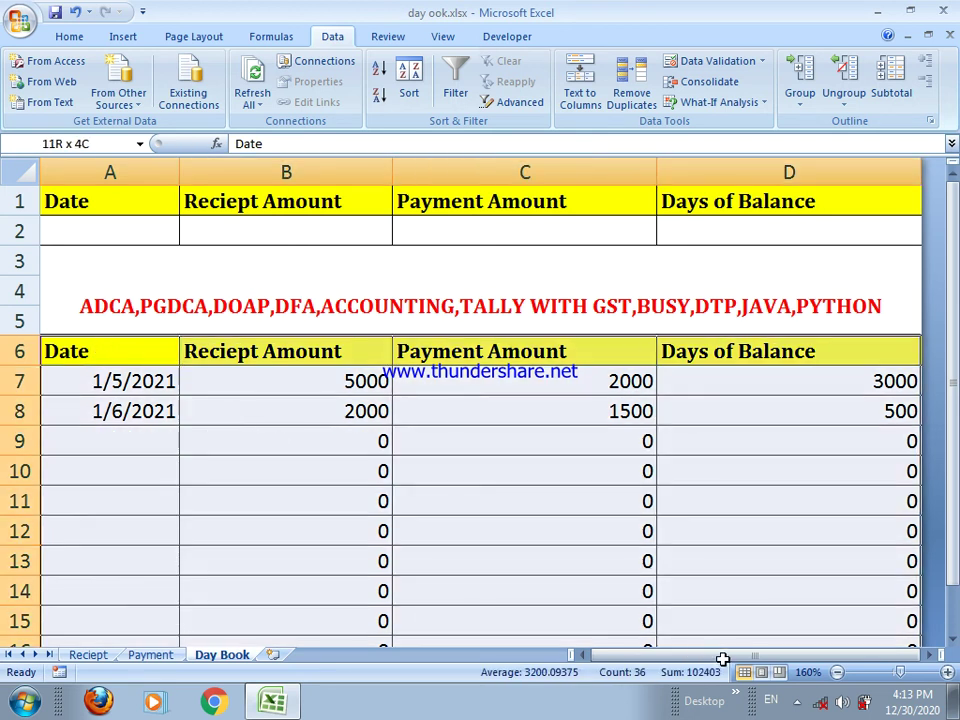
click(88, 144)
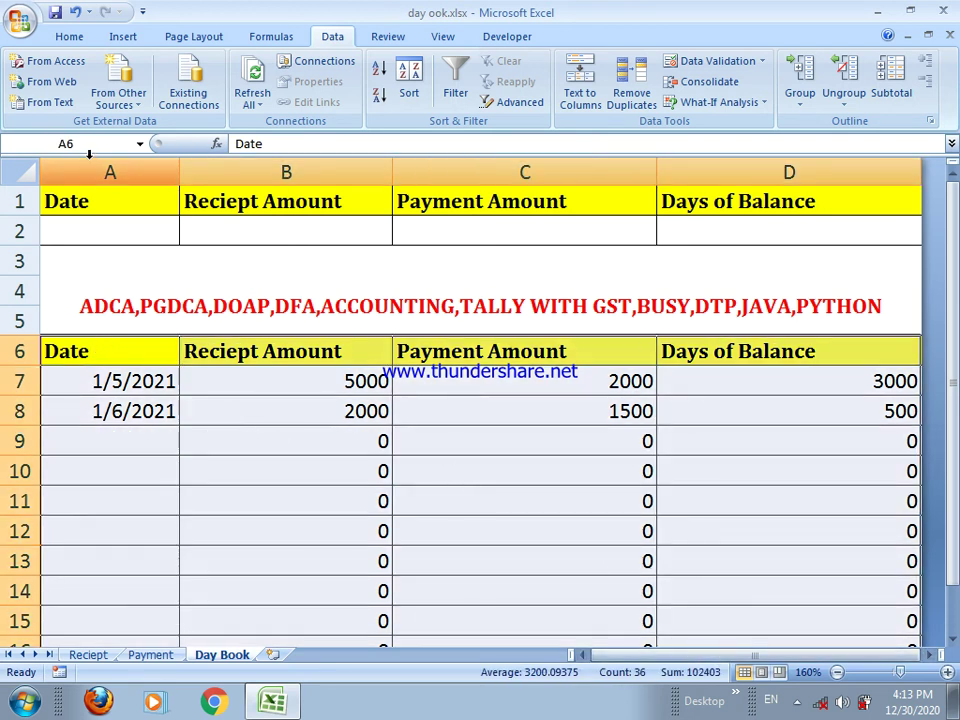
key(BackSpace)
click(89, 145)
text(gp)
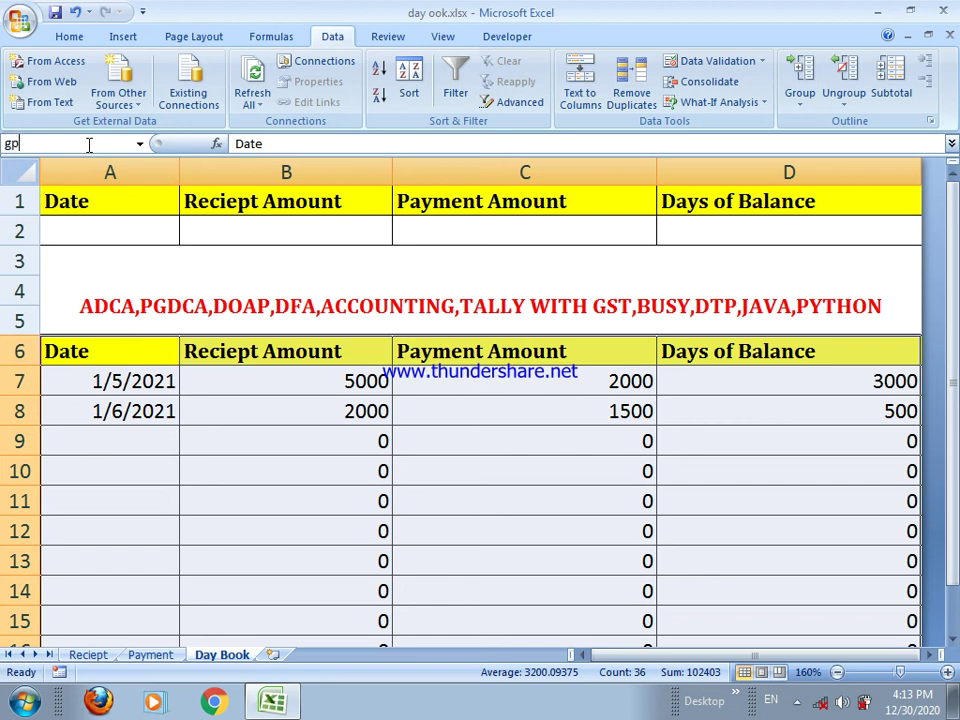
key(Return)
- Write =VLOOKUP(A2,gp,2,0) in B2 to look up the receipt amount for the date in A2
click(210, 226)
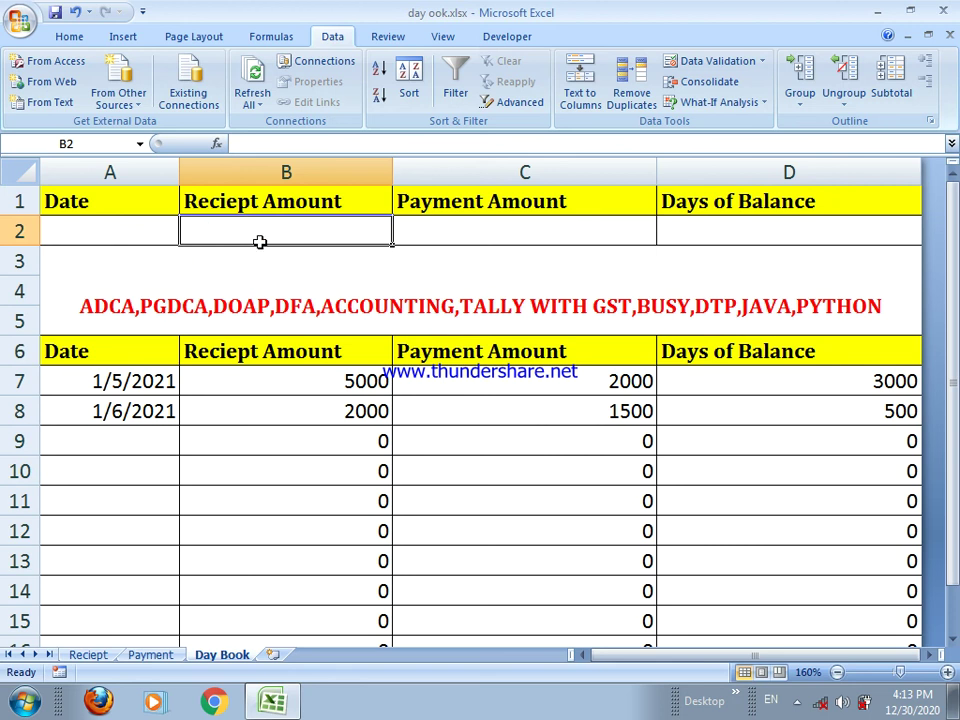
text(=)
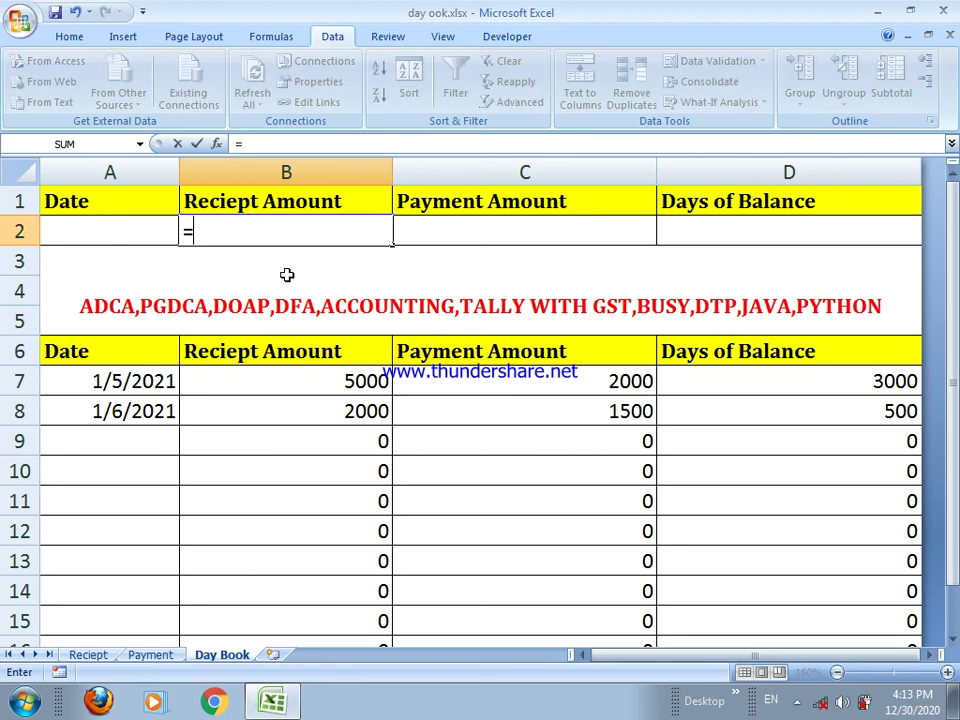
text(vl)
key(Tab)
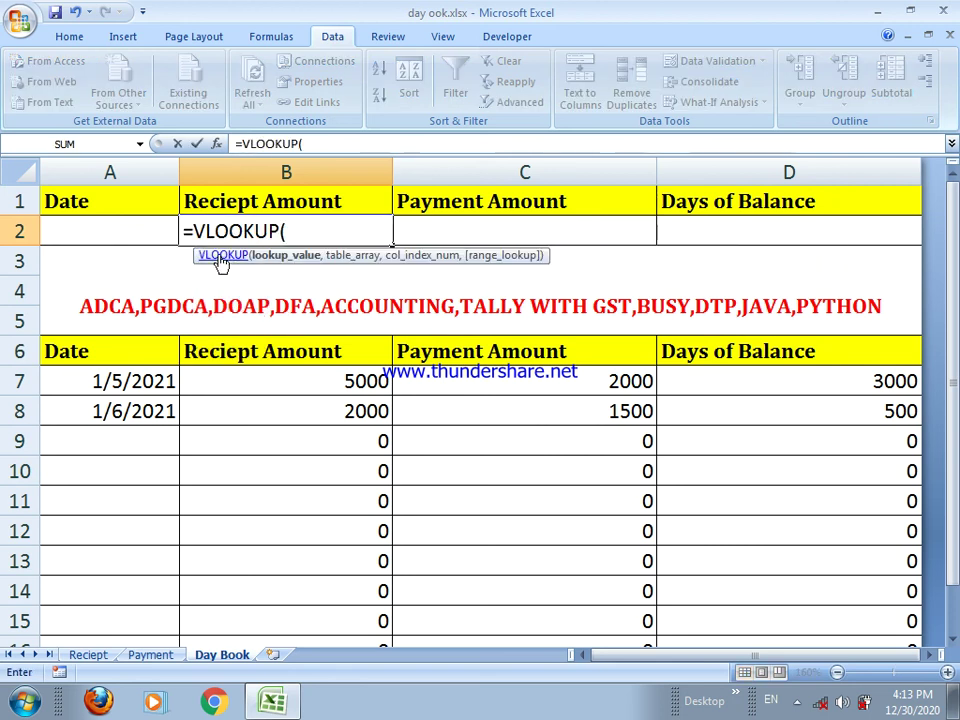
click(150, 236)
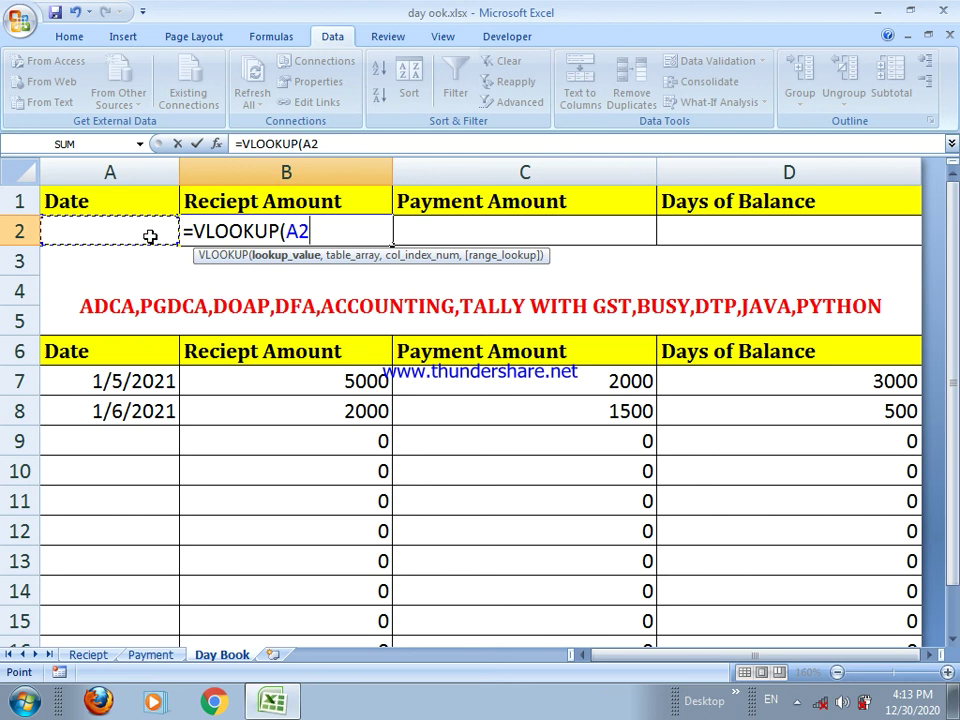
text(,gp)
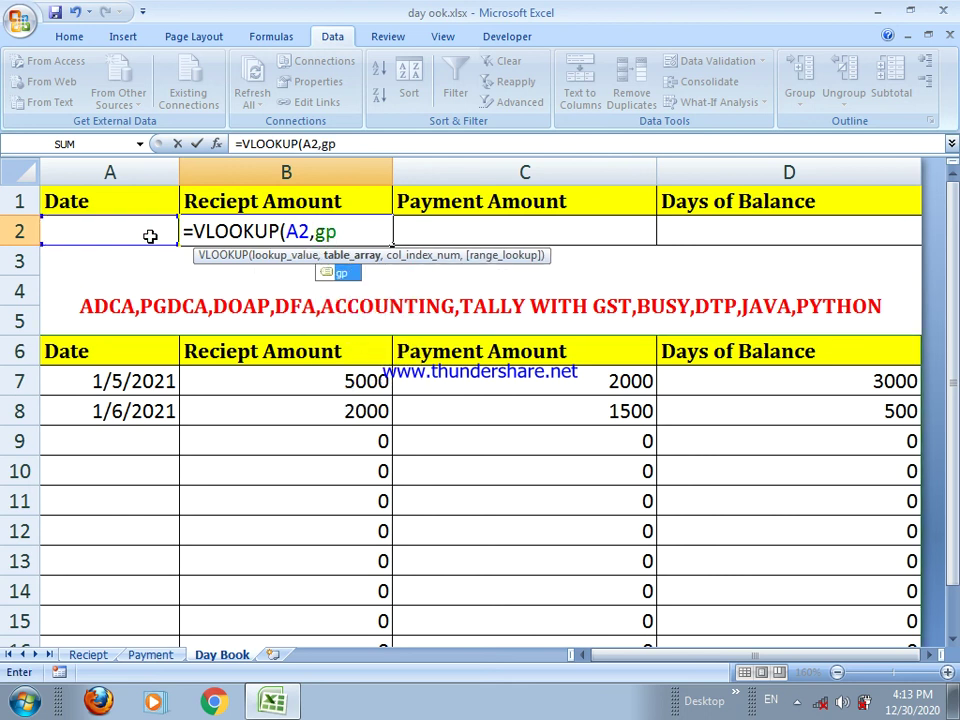
text(,)
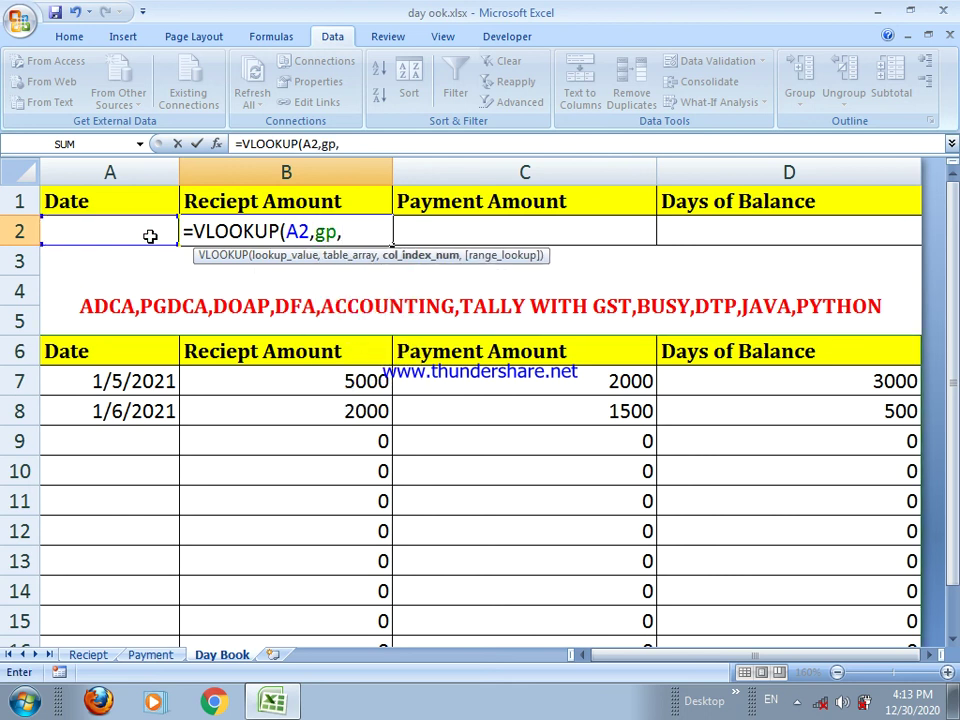
text(2,0))
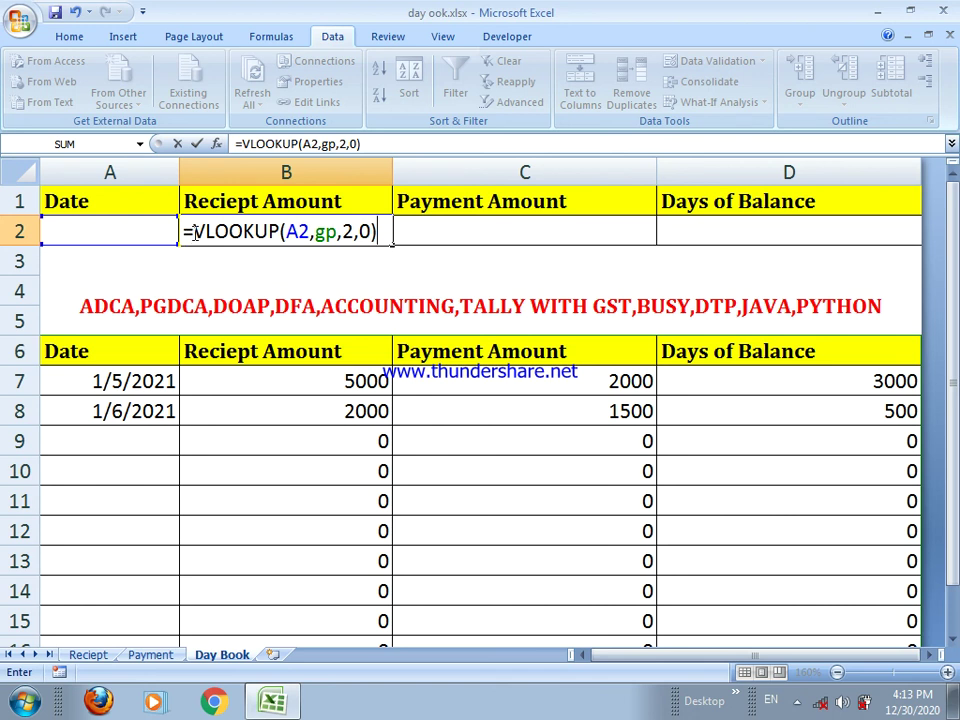
- Wrap the B2 VLOOKUP in IFERROR with "" as the fallback, giving =IFERROR(VLOOKUP(A2,gp,2,0),"")
click(196, 231)
text(iferr)
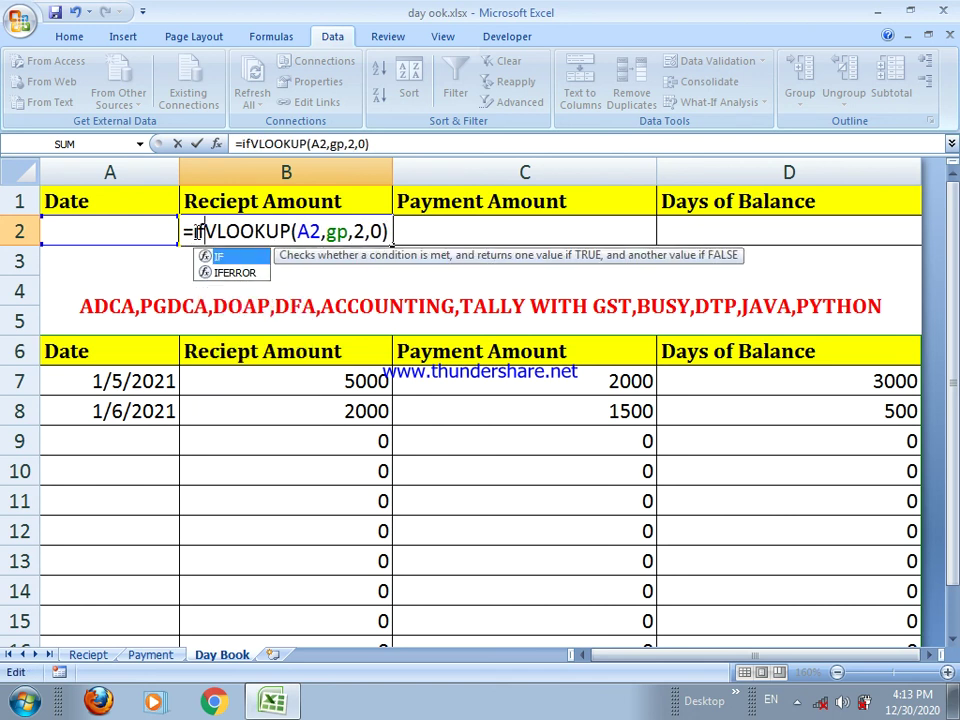
key(Tab)
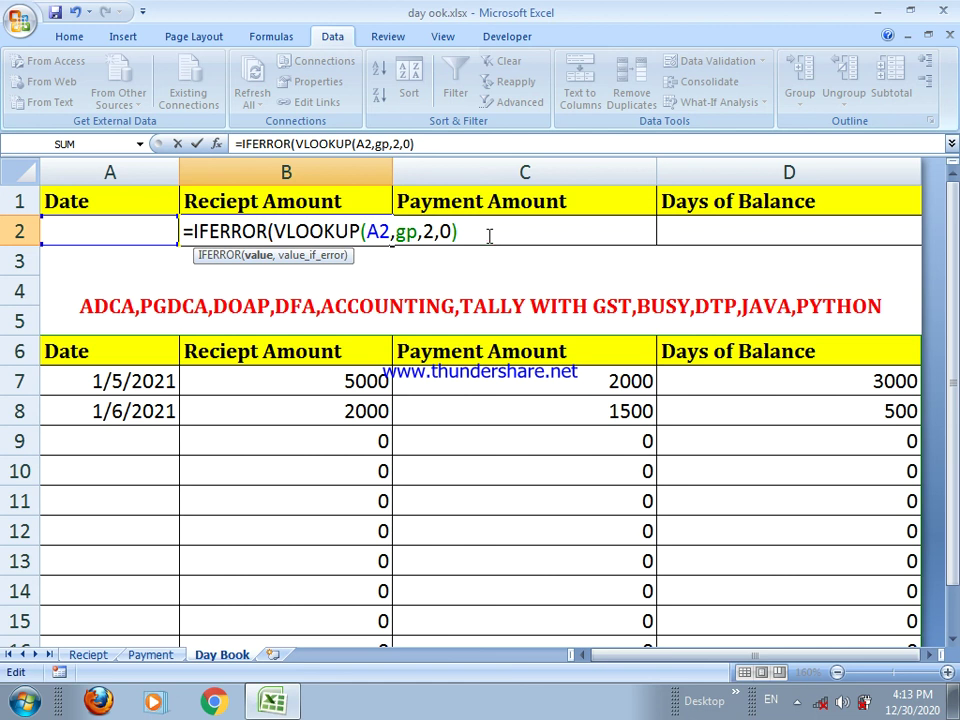
text(,"")
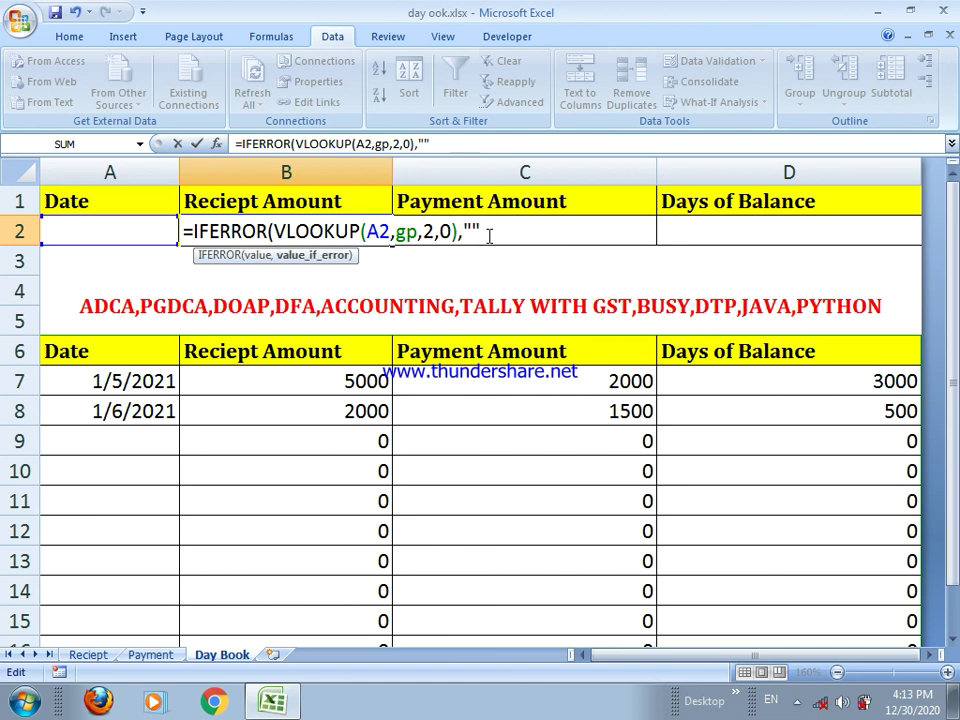
text())
key(Return)
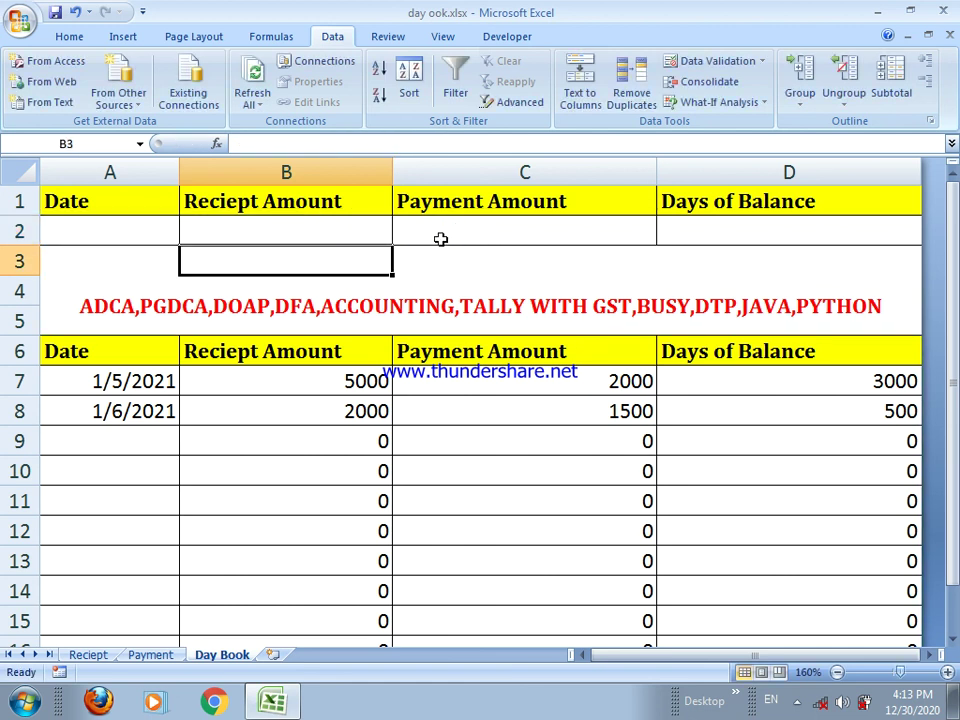
- Write =VLOOKUP(A2,gp,3,0) in C2 to look up the payment amount for the date in A2
click(440, 238)
text(=)
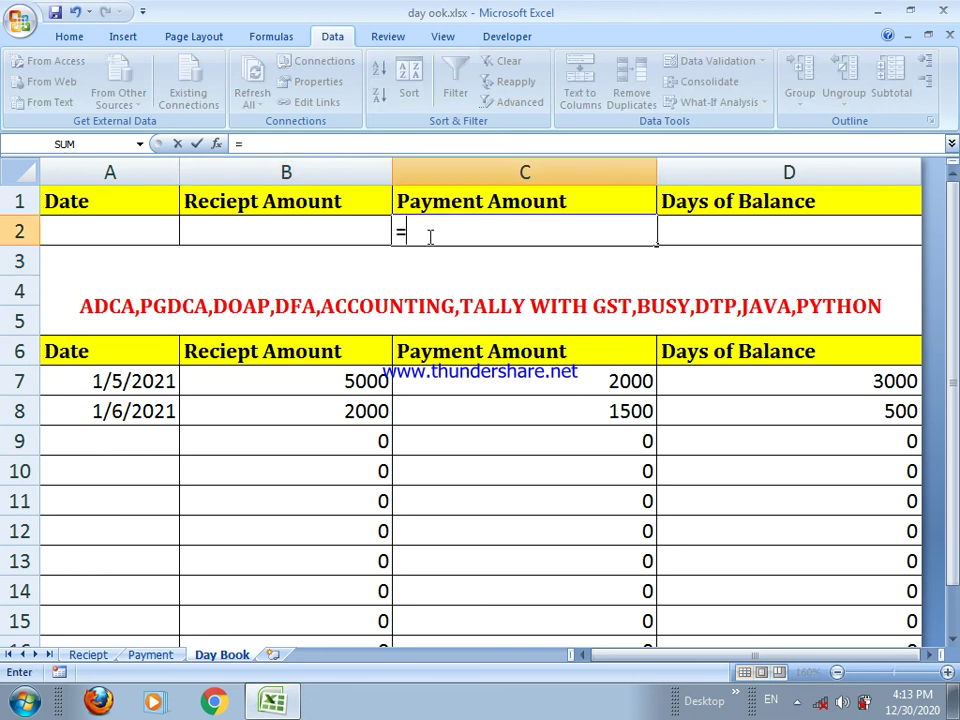
text(vl)
key(Tab)
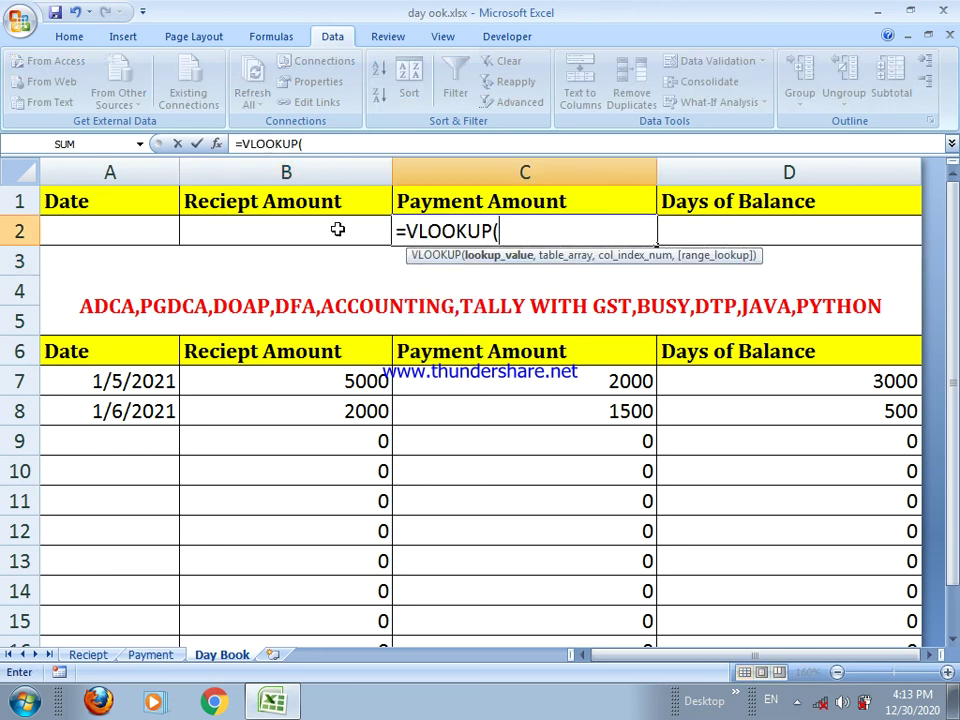
click(110, 231)
text(,)
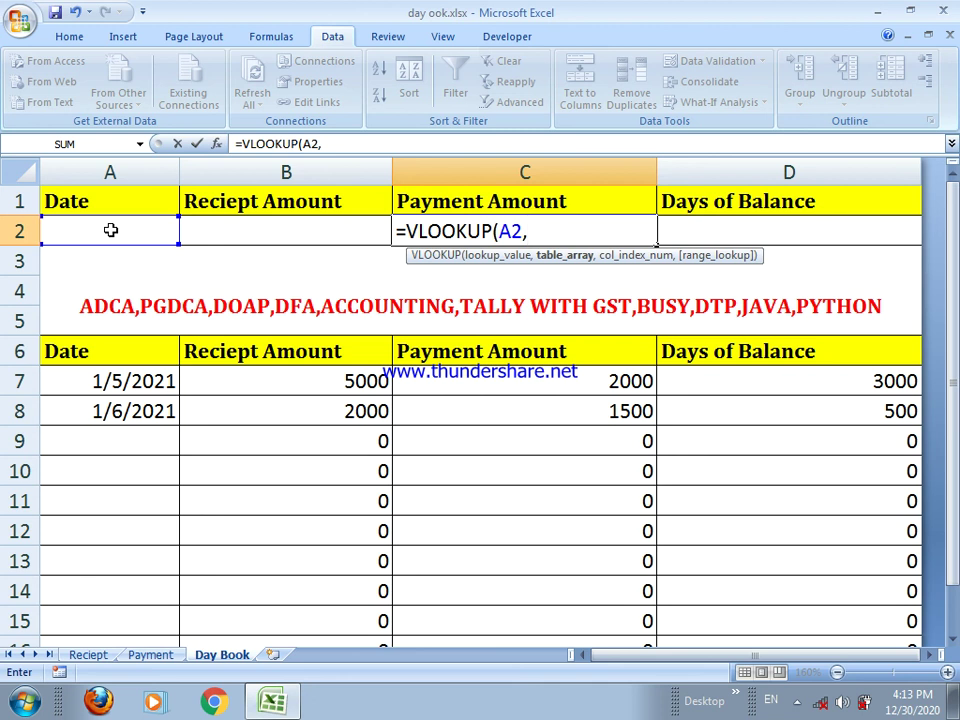
text(gp,)
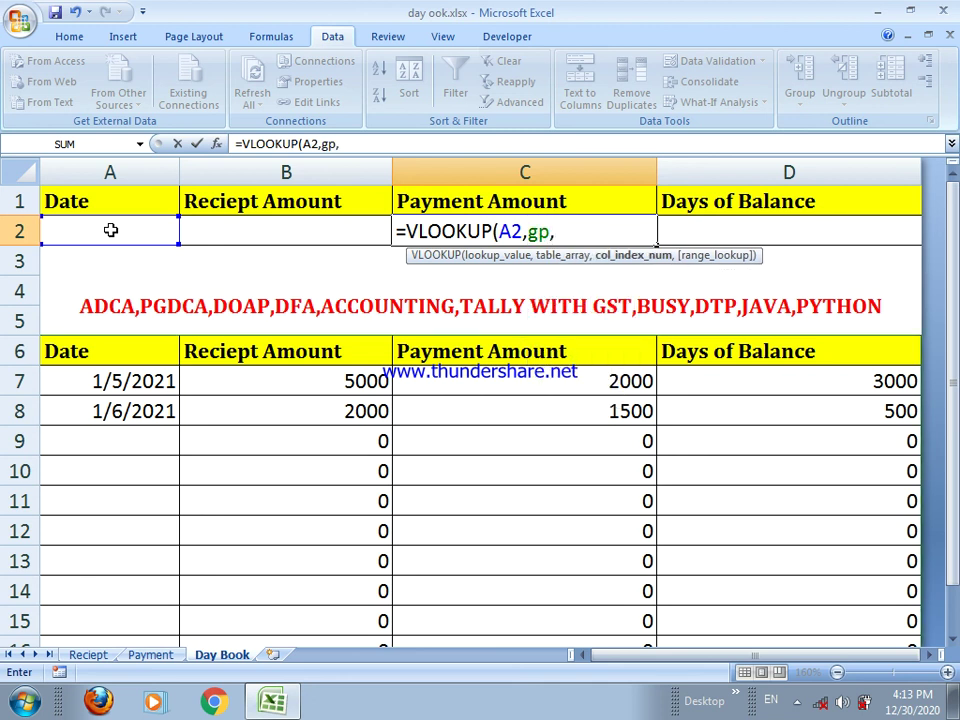
text(3,0)
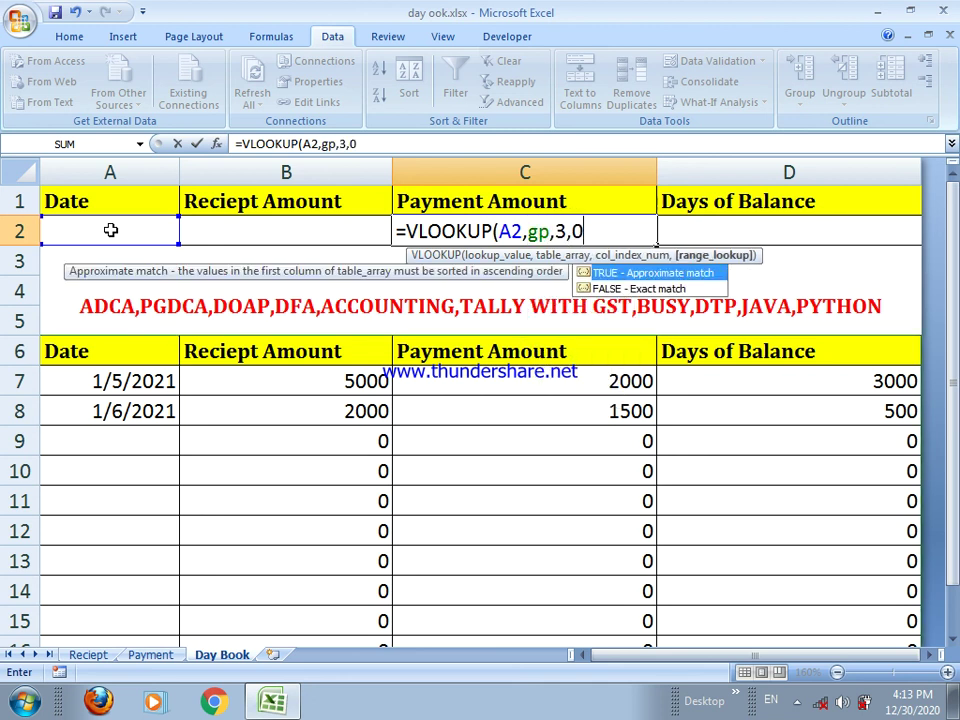
- Wrap the C2 lookup formula in IFERROR so that it returns "" on an error
click(408, 232)
text(ifer)
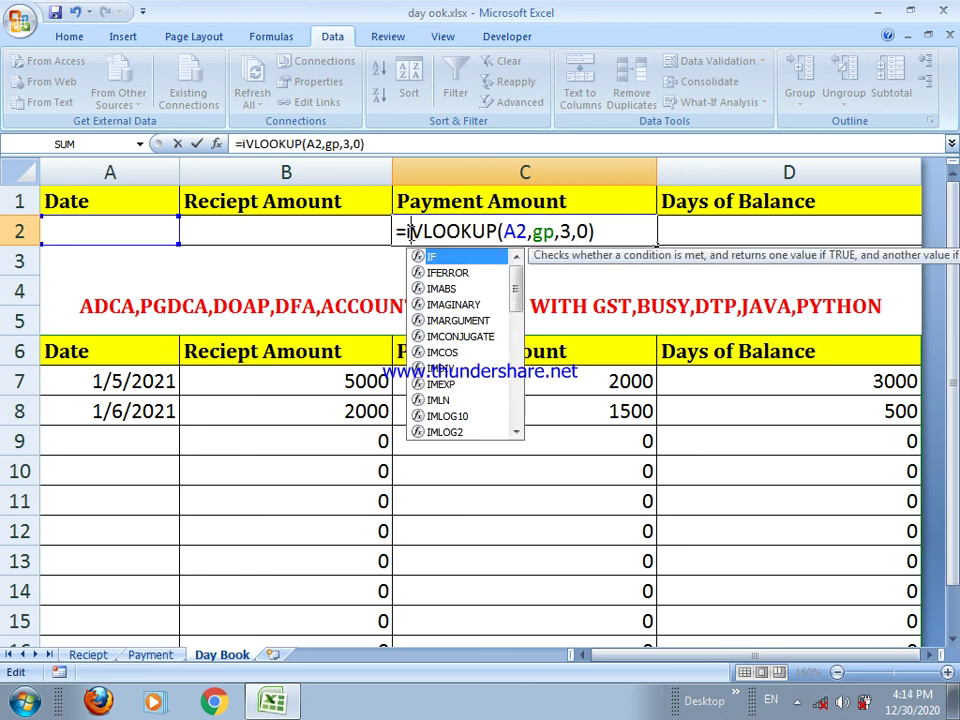
key(Tab)
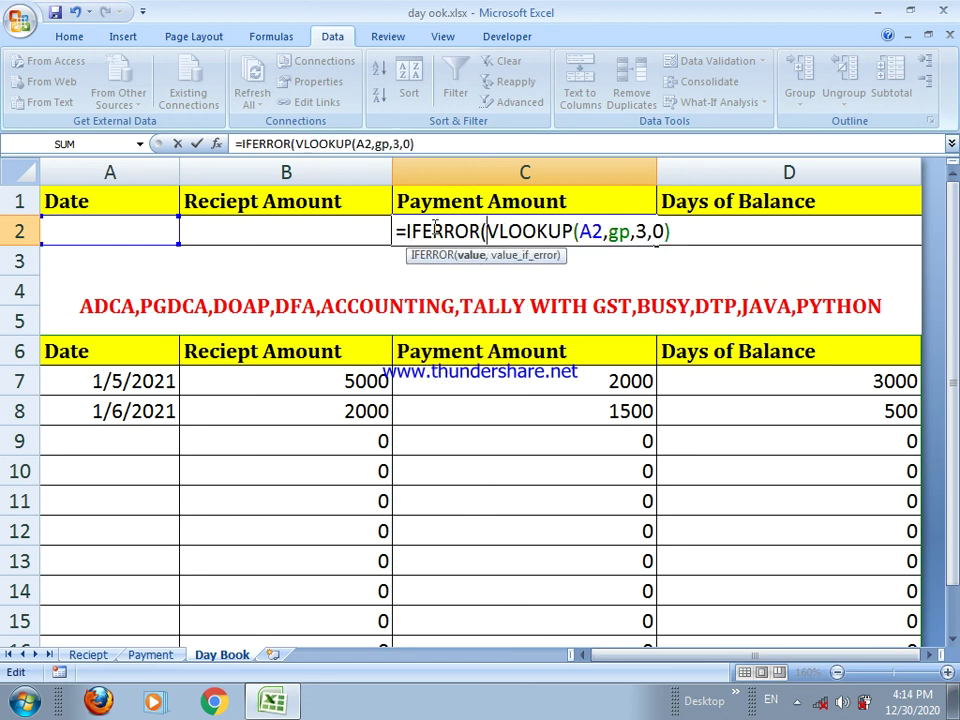
click(678, 232)
text(,"")
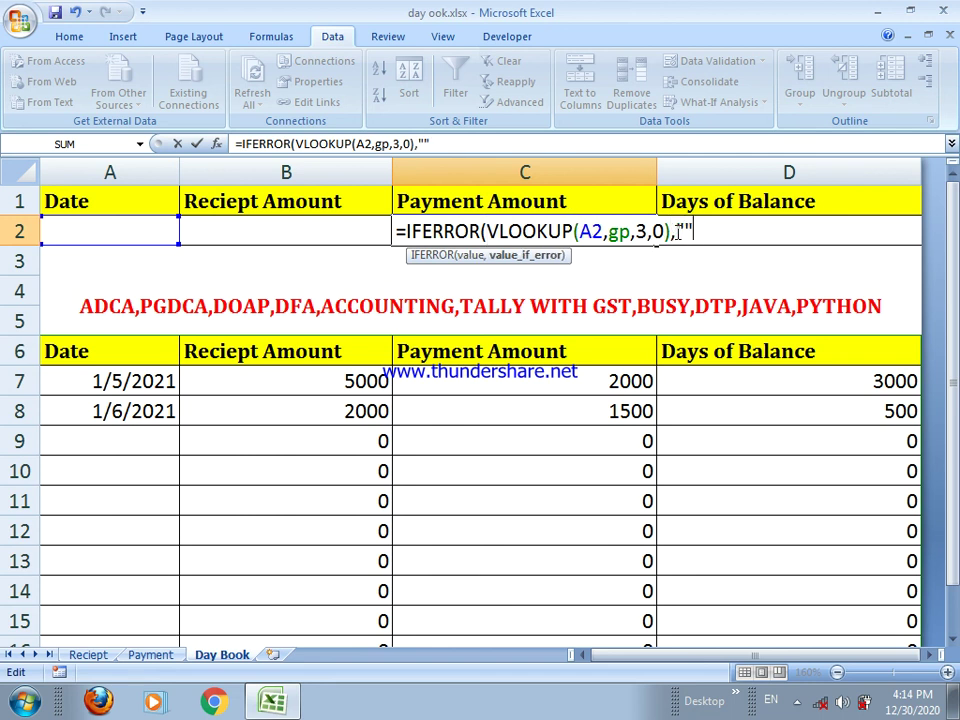
text())
key(Return)
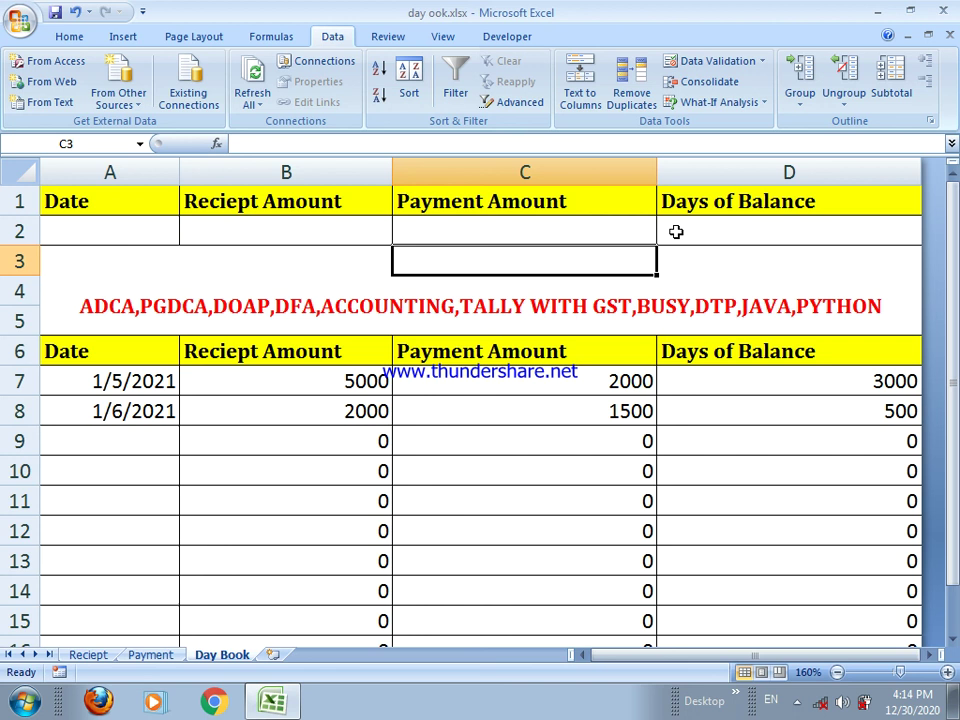
- Write =VLOOKUP(A2,gp,4,0) in D2 to look up the day's balance for the date in A2
click(788, 222)
text(=vl)
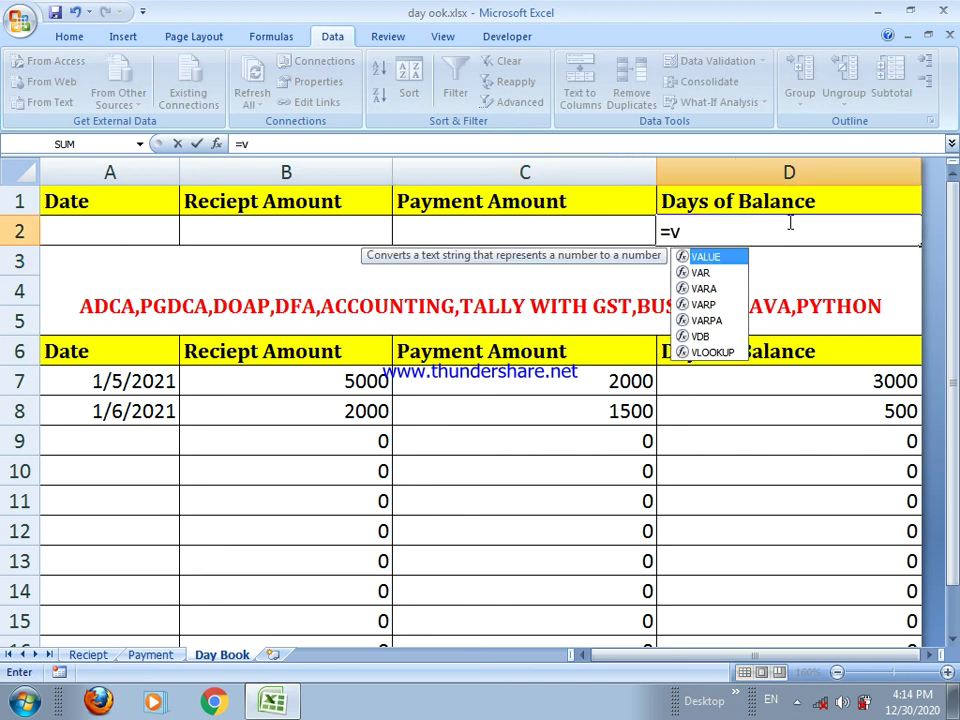
key(Tab)
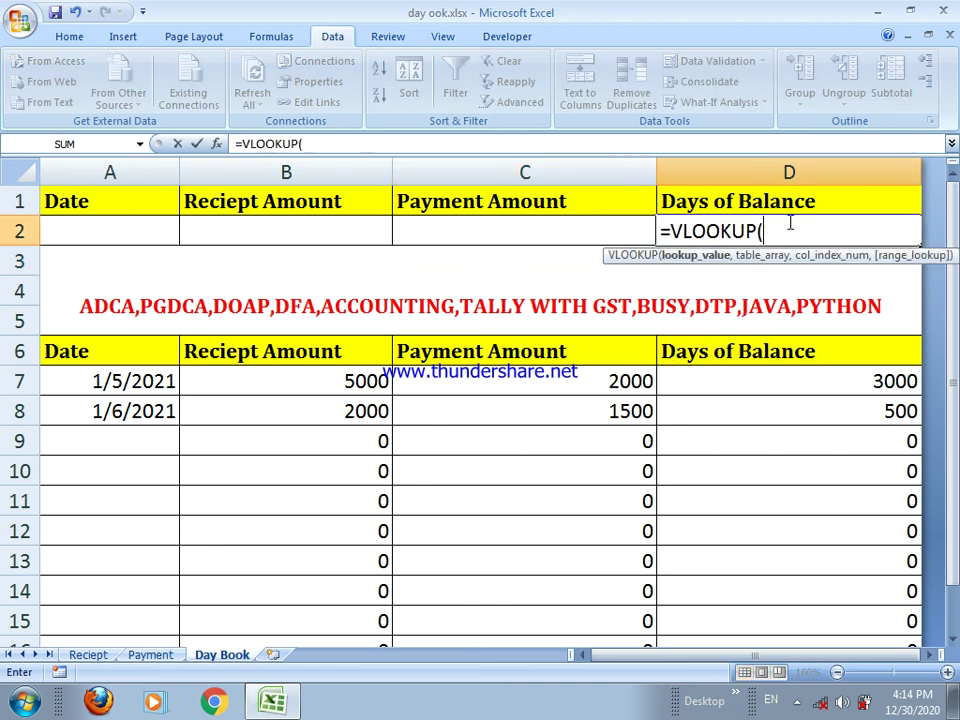
click(144, 228)
text(,g)
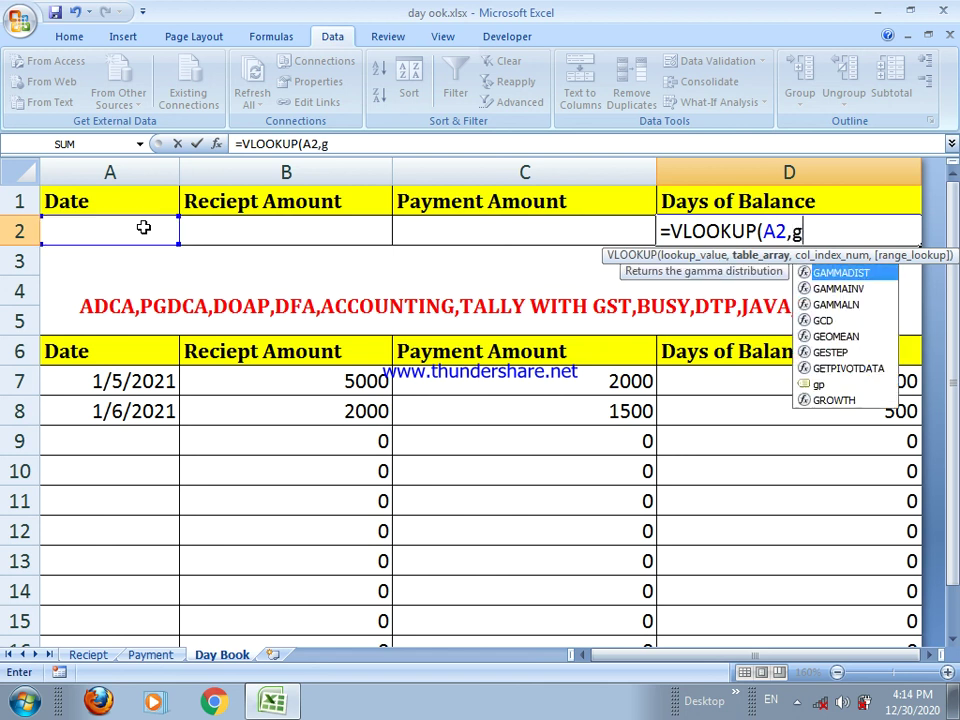
text(p,)
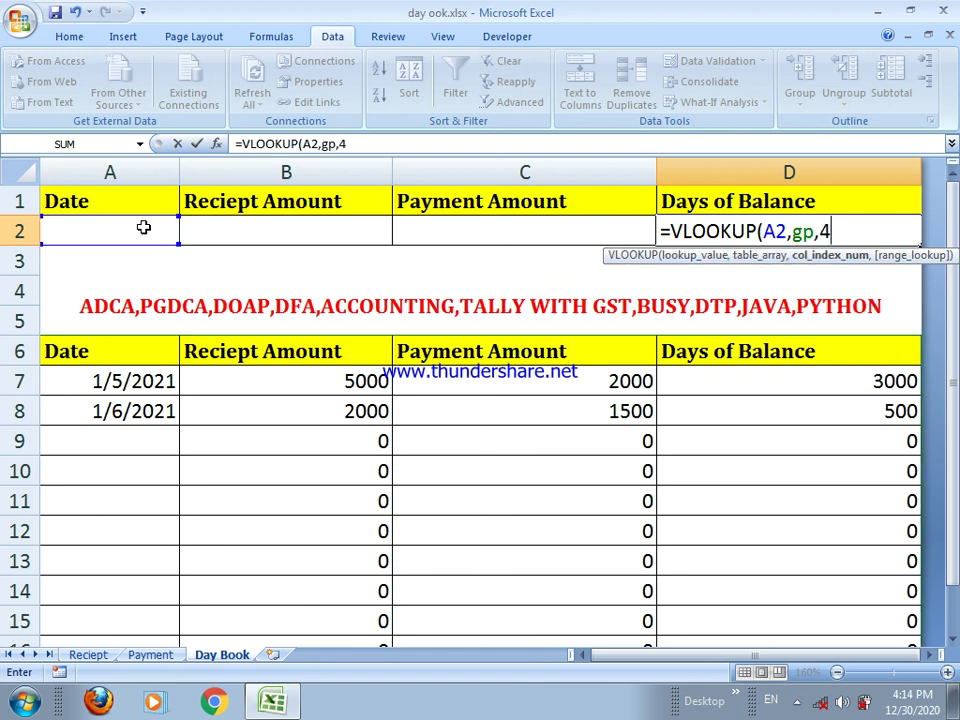
text(4,0)
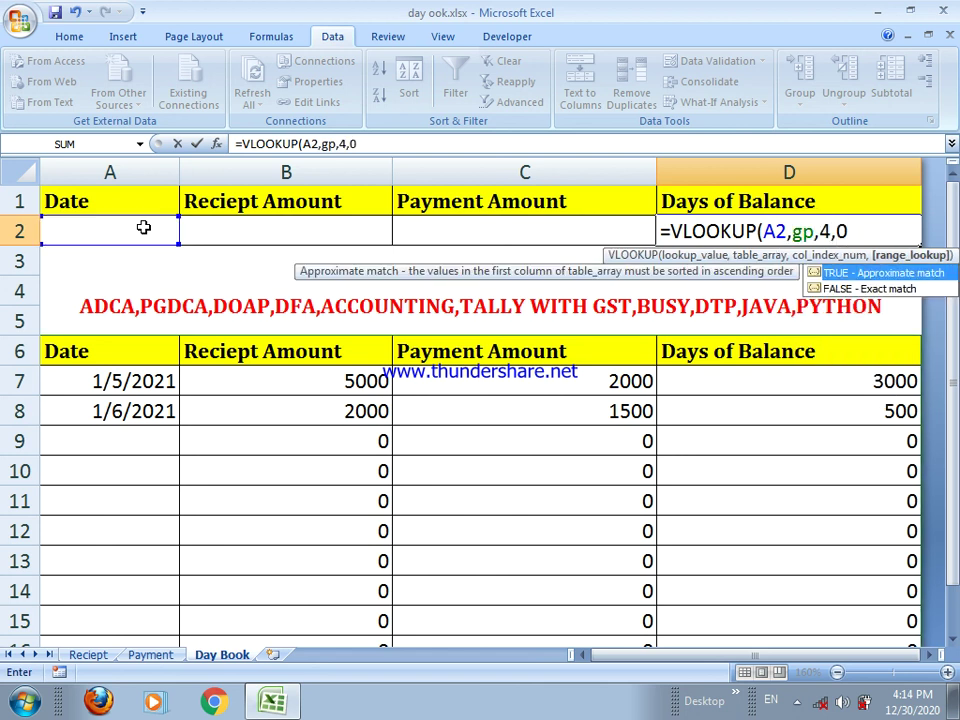
text())
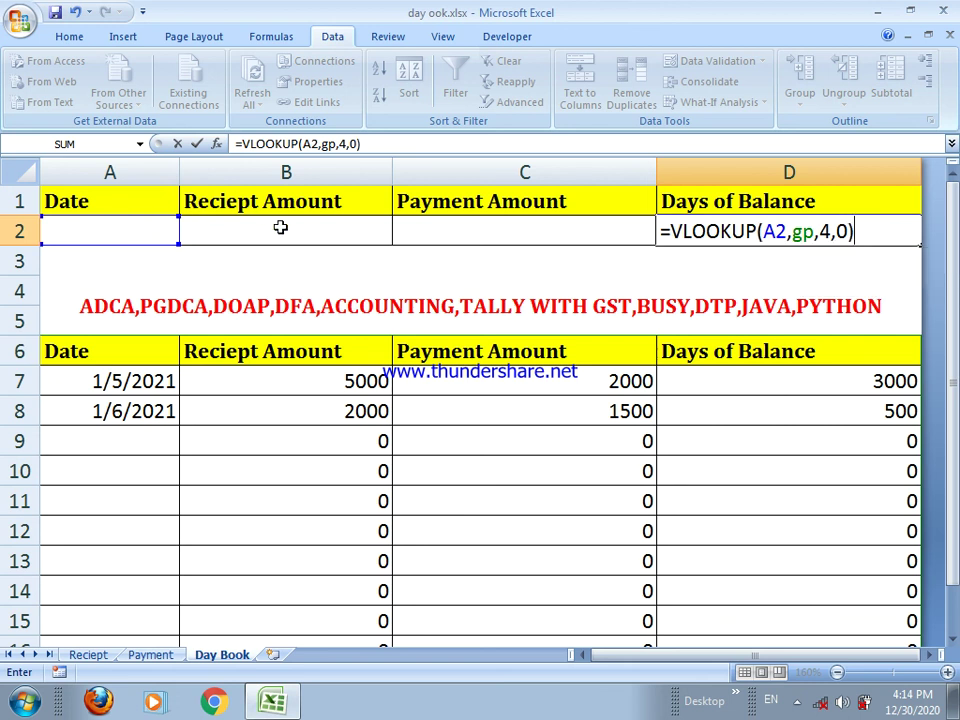
- Wrap the D2 balance lookup in IFERROR with "" as the error value, and complete the formula
click(669, 230)
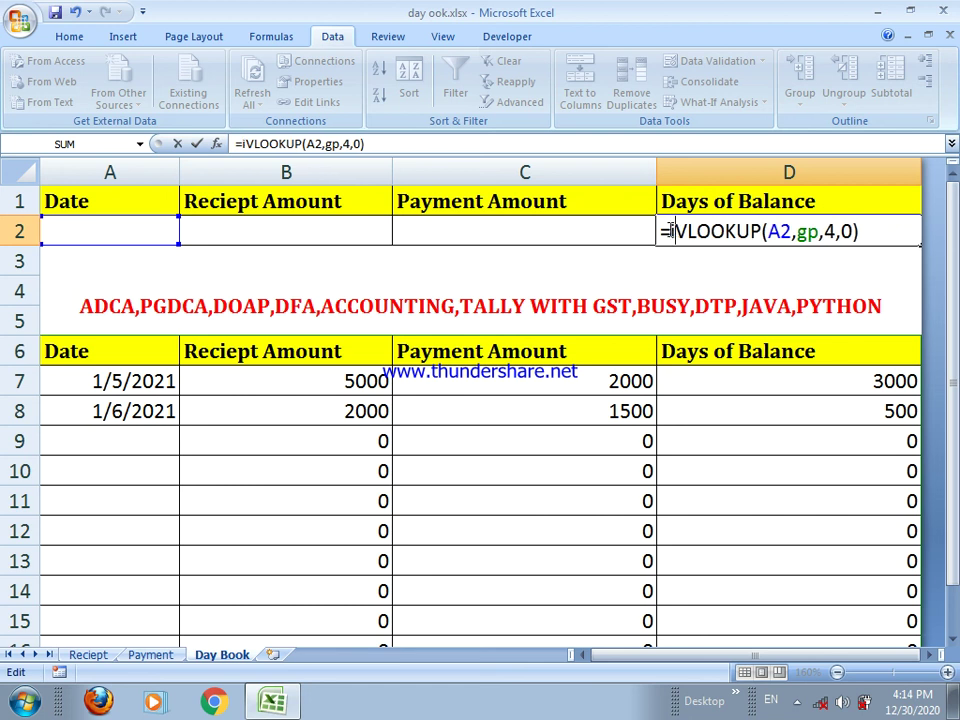
text(iferr)
key(Tab)
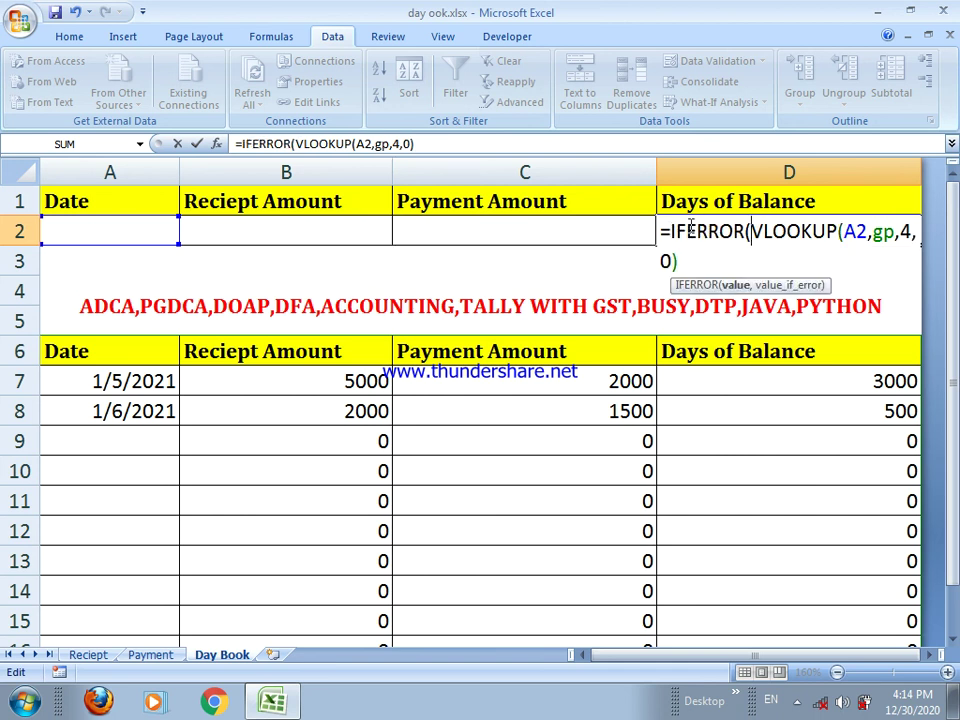
click(908, 239)
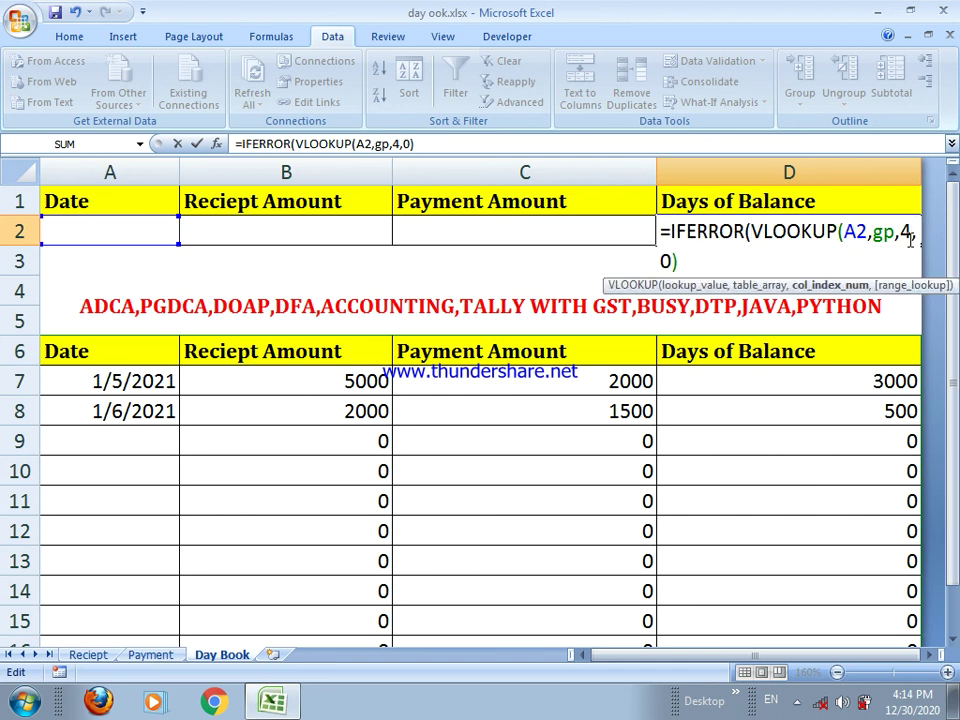
key(Right)
key(Right)
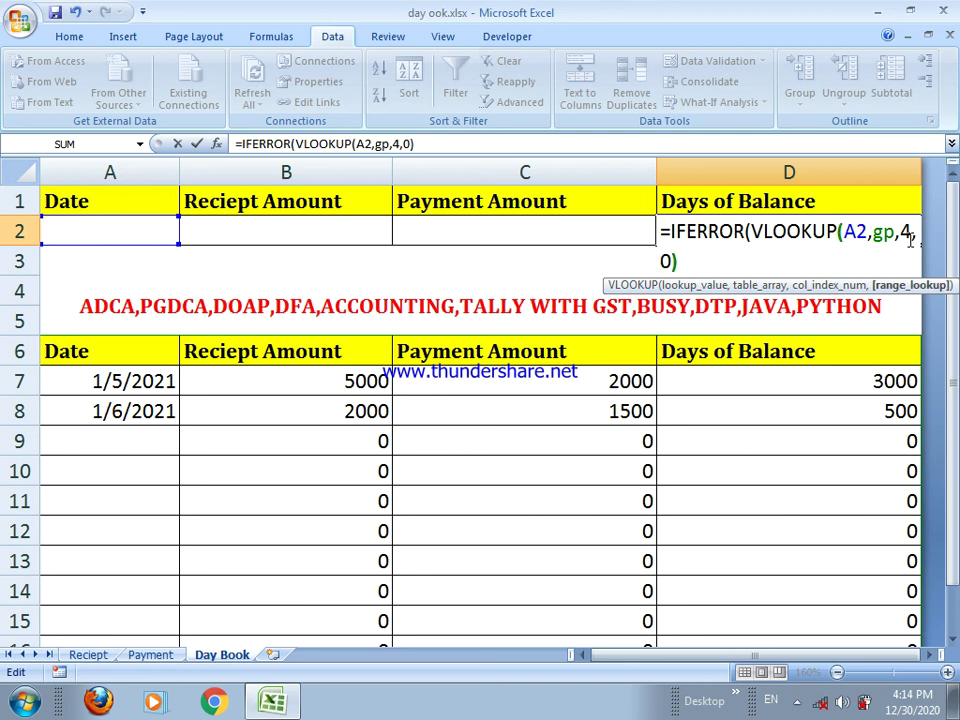
key(Right)
key(Right)
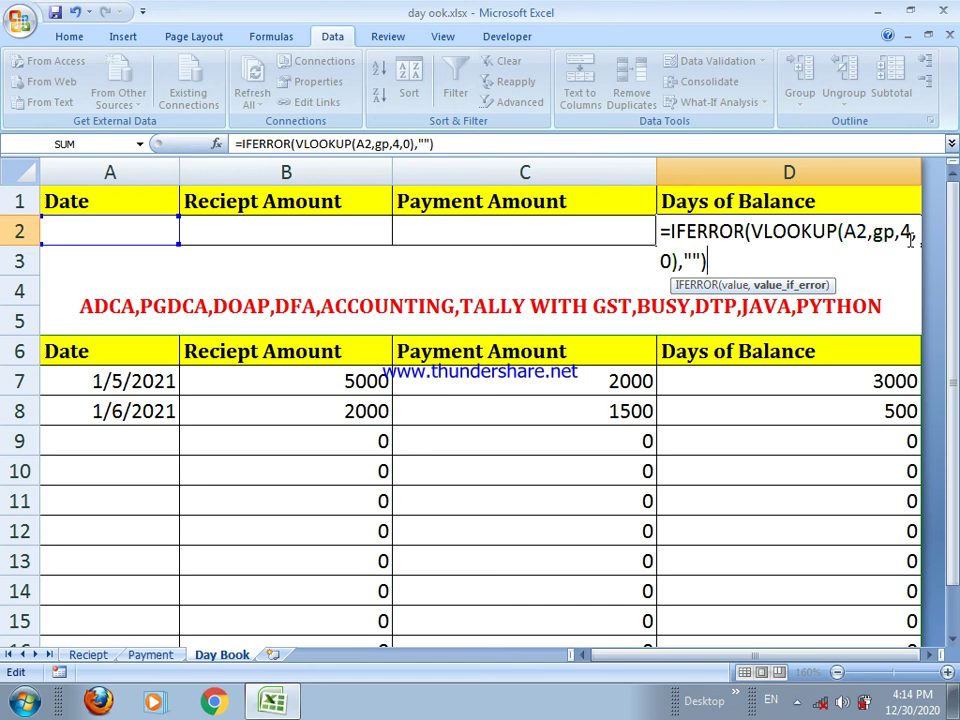
key(Return)
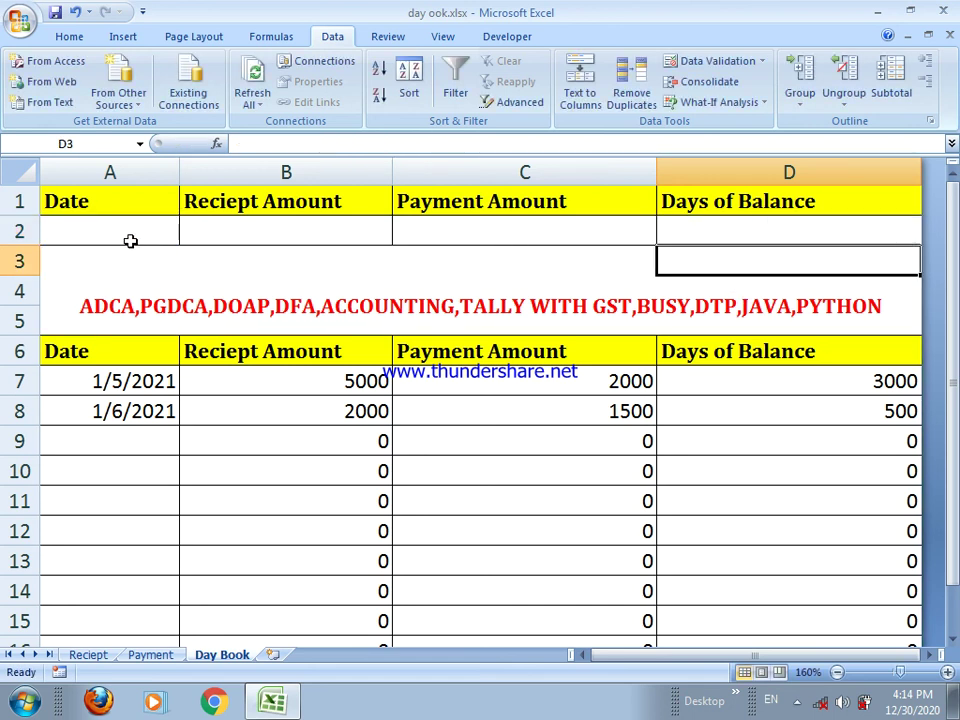
- Enter the search date 1/06/2021 in A2 and check the lookup results in B2, C2 and D2
click(130, 238)
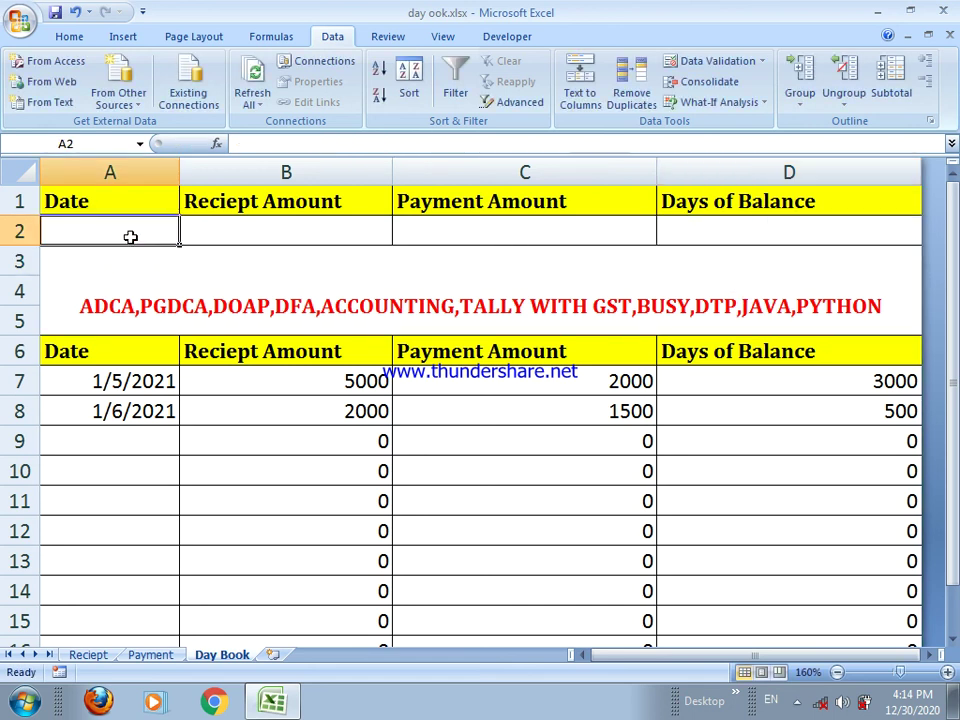
text(1/0)
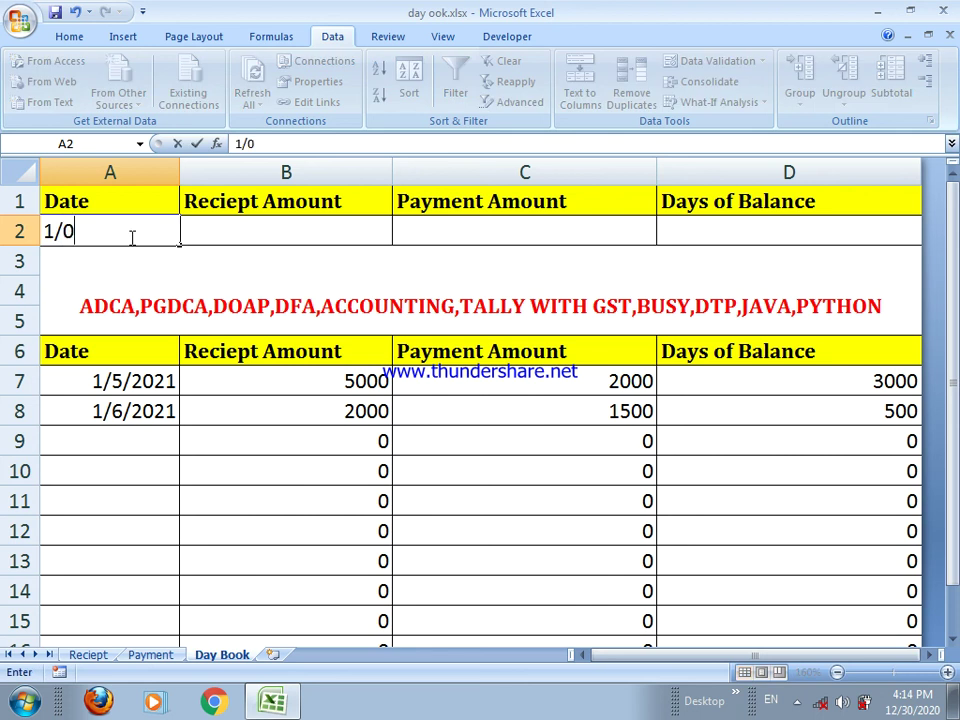
text(6/2021)
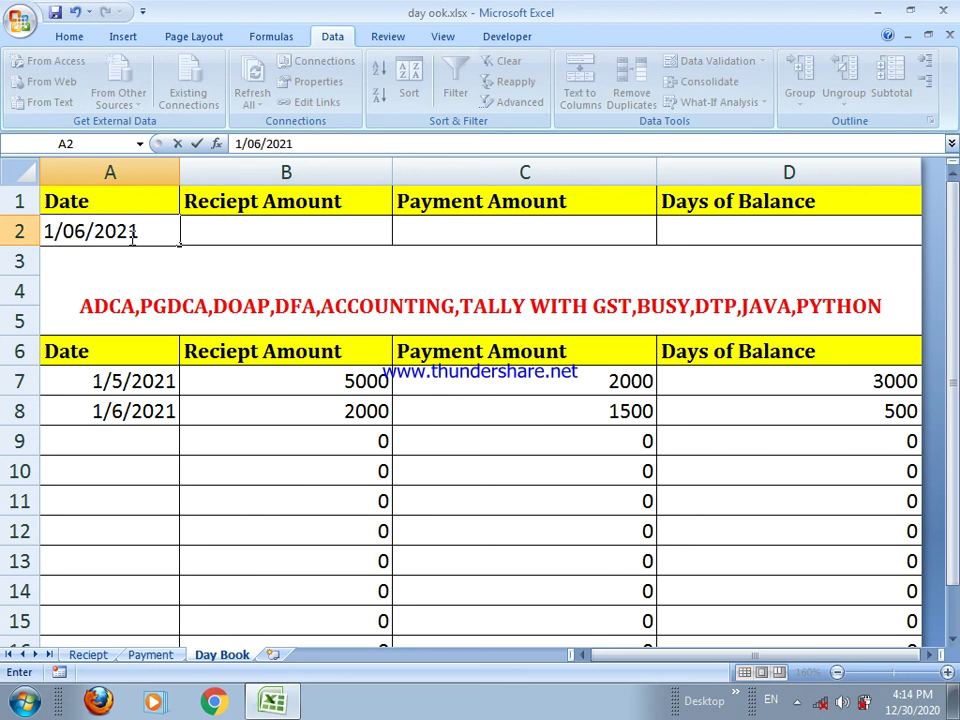
key(Return)
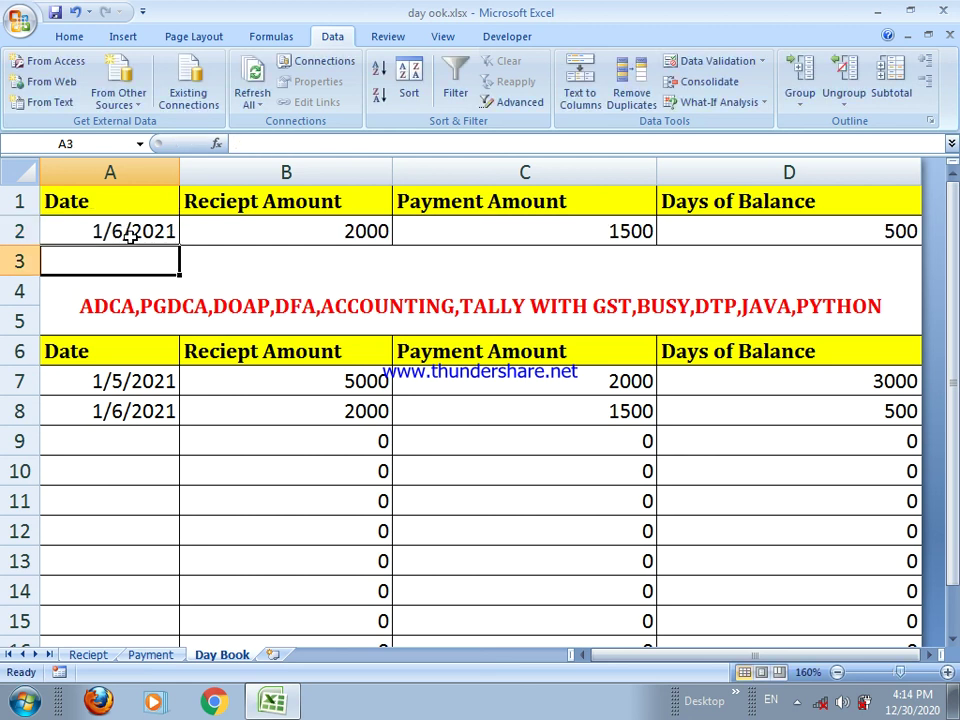
click(295, 240)
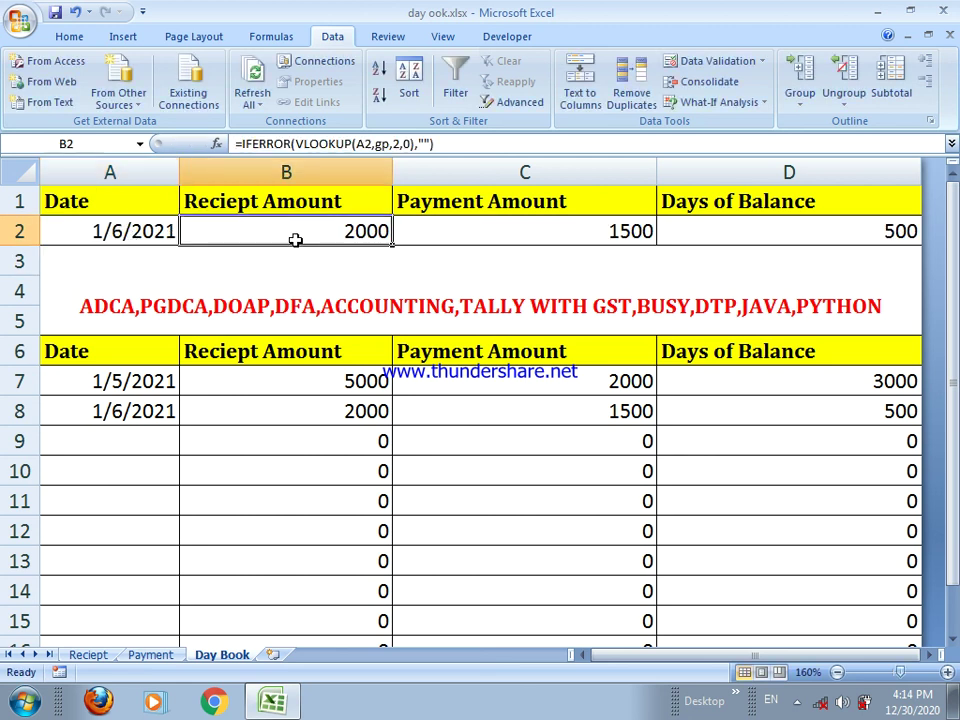
click(563, 226)
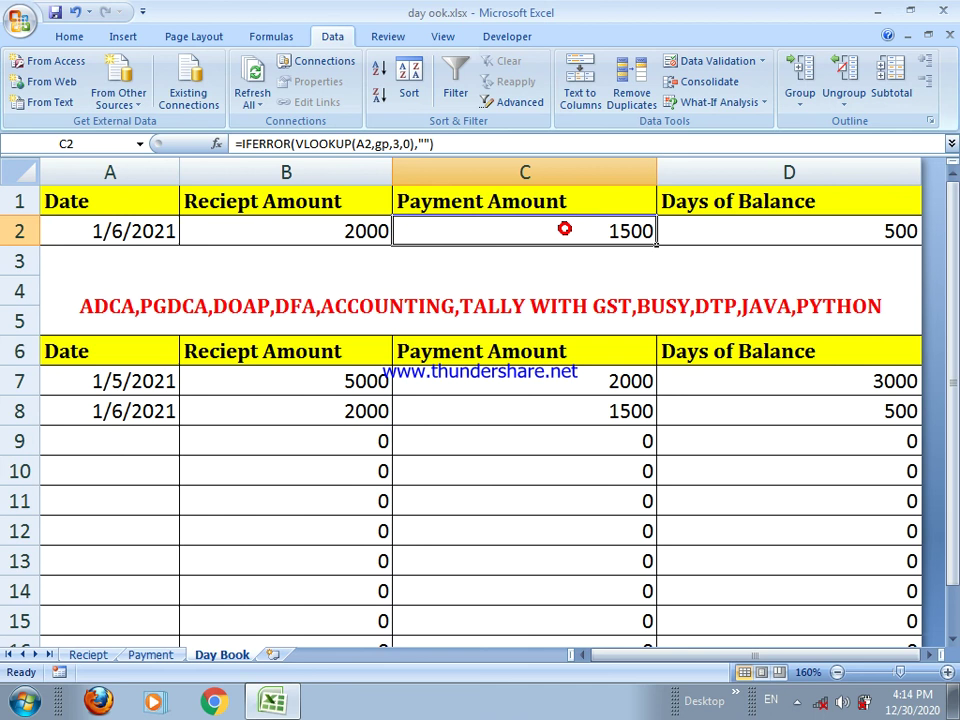
click(747, 246)
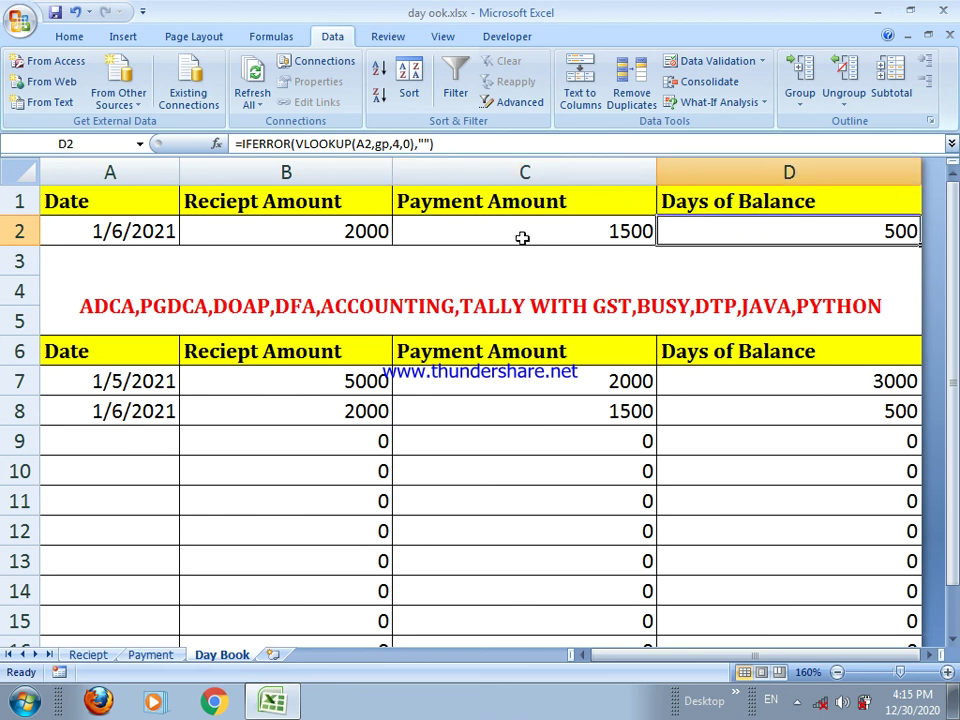
- Change the search date in A2 to 1/5/2021 and check the looked-up receipt and payment amounts
click(120, 232)
double_click(120, 232)
key(BackSpace)
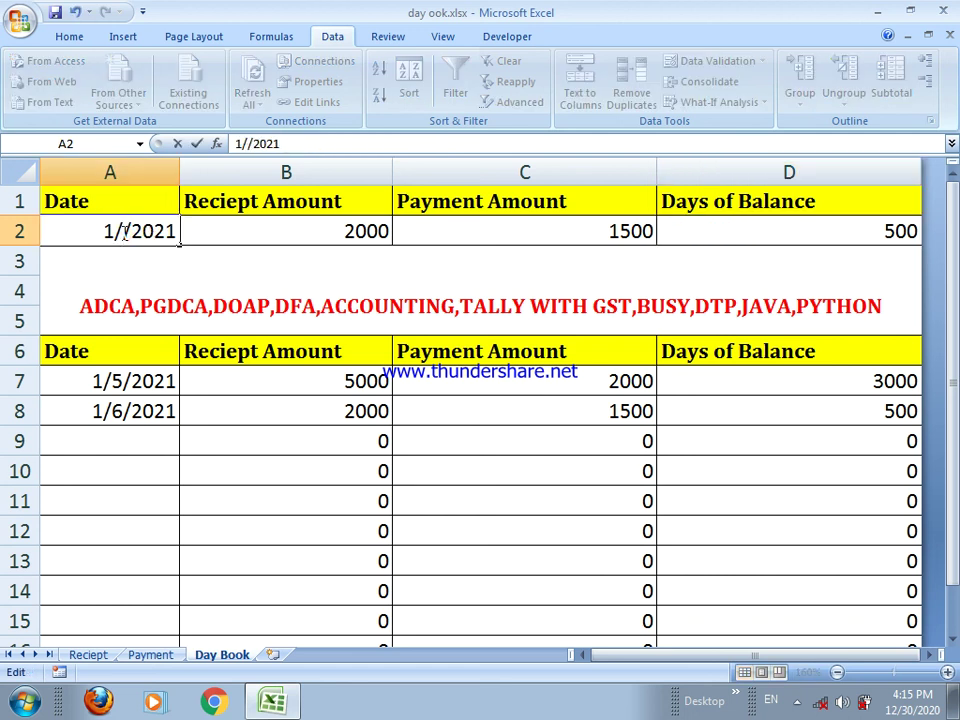
text(5)
key(Return)
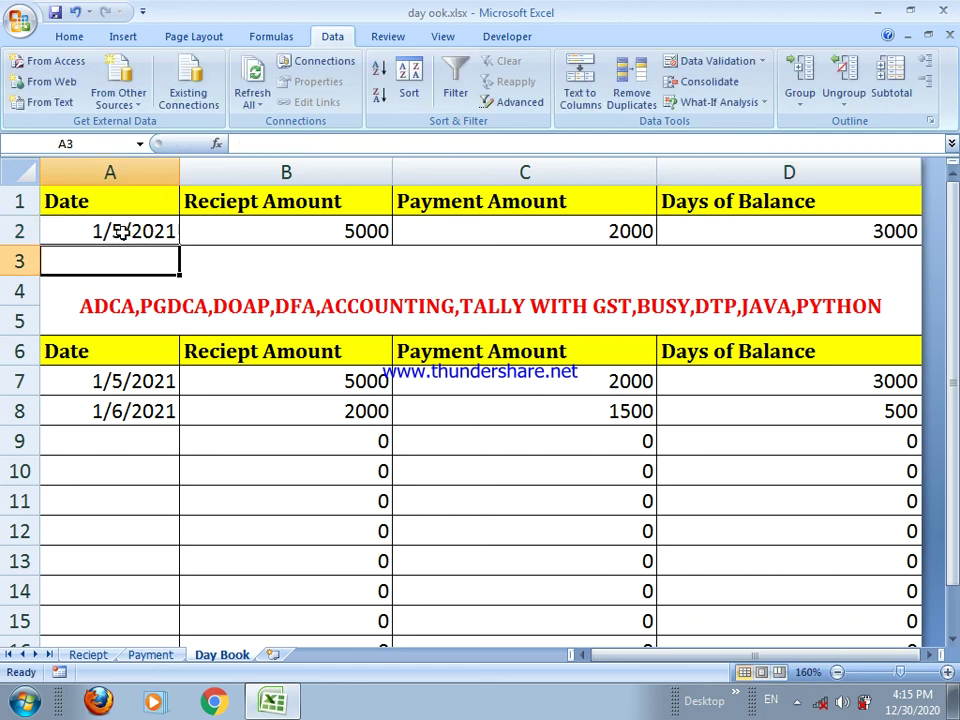
click(270, 225)
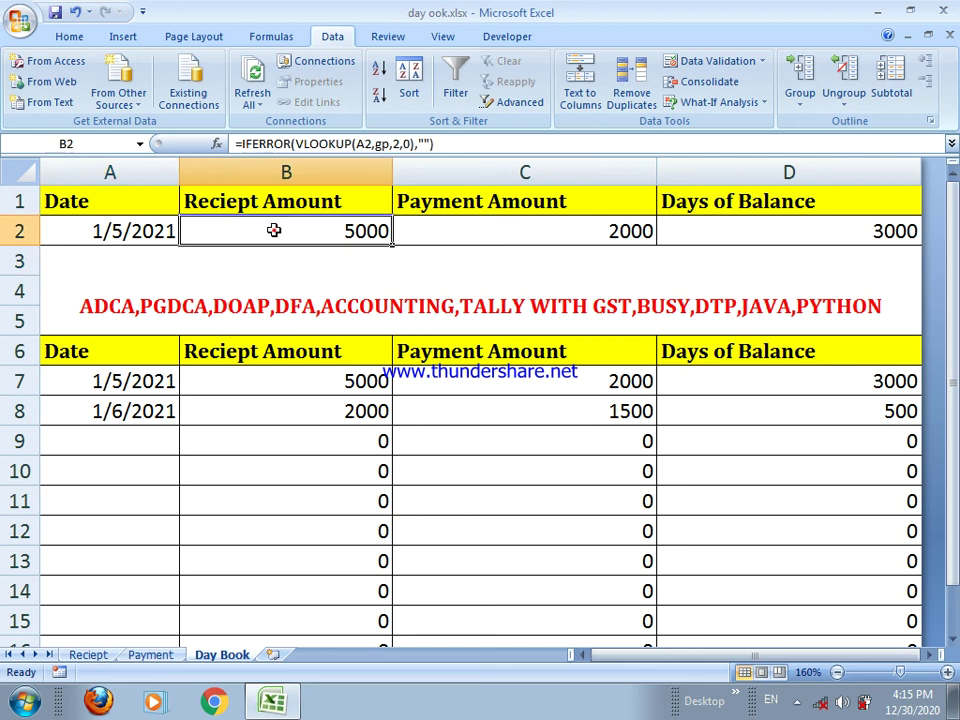
click(548, 234)
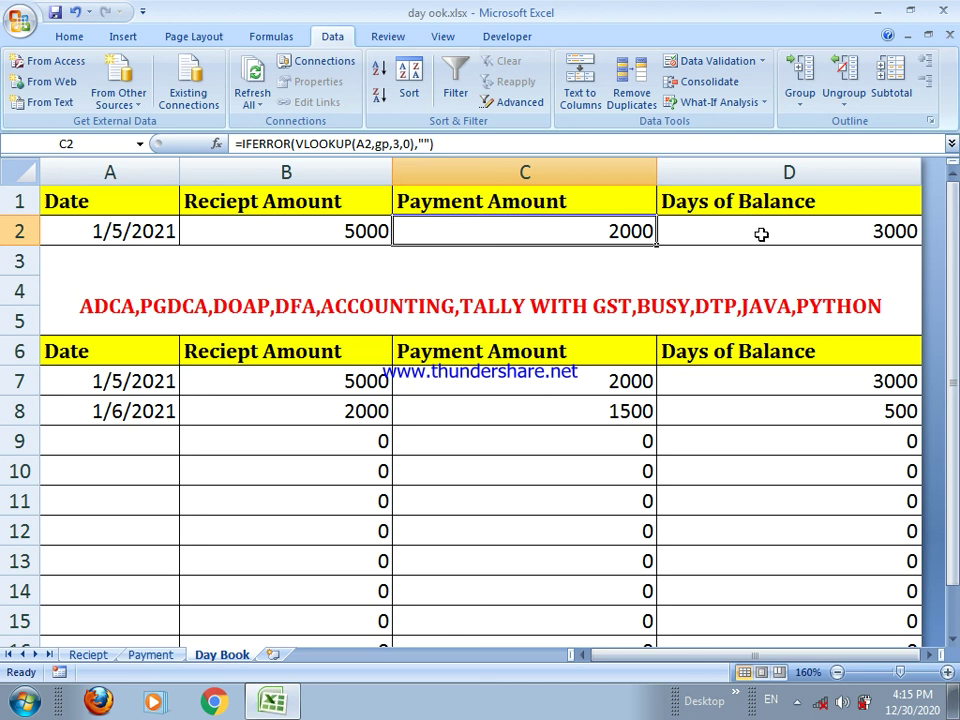
key(super+d)
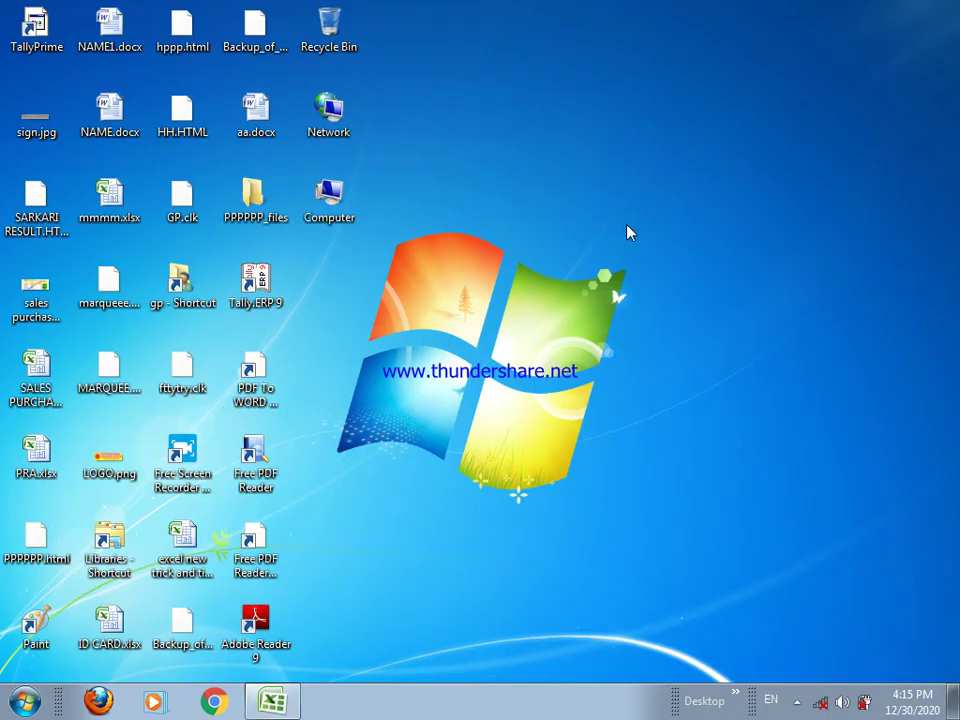
right_click(491, 226)
click(548, 279)
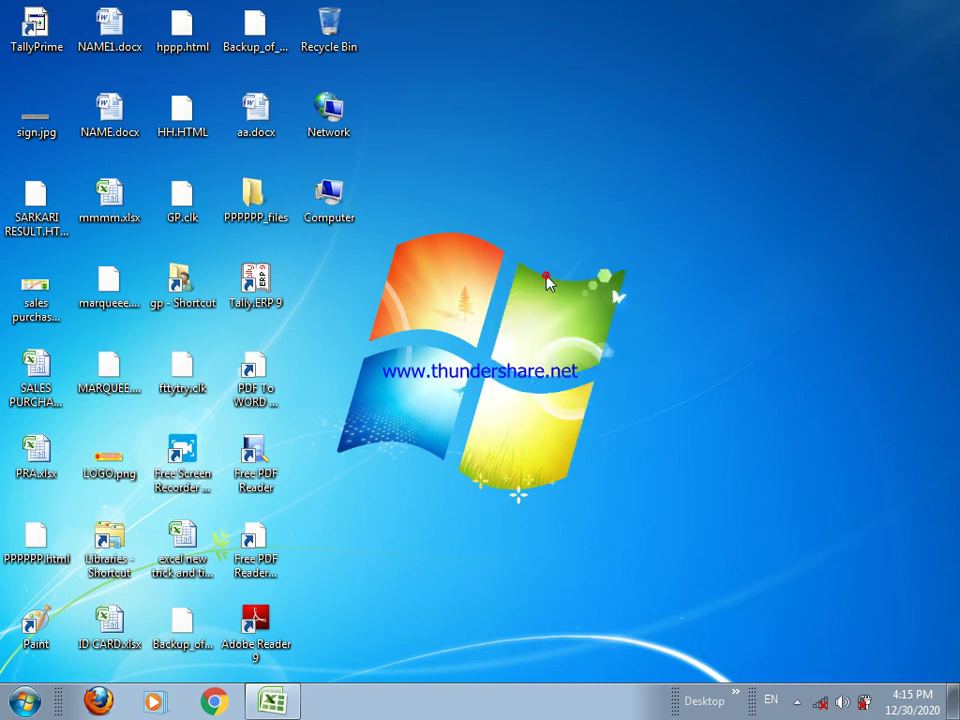